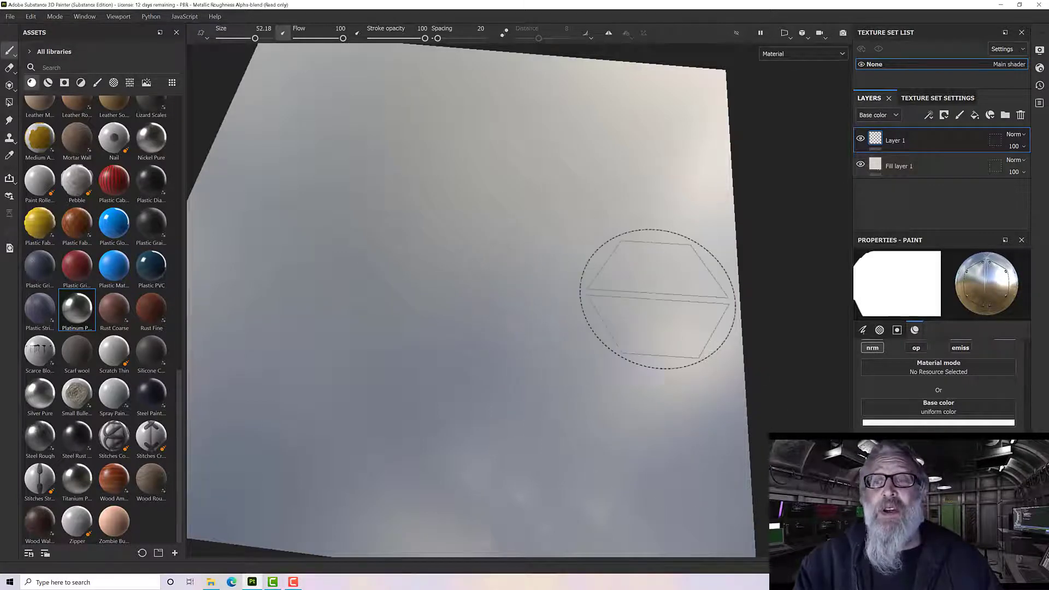
Stamp a large riveted split hexagon plate at brush size 99.2 onto the plane's centre
{"action": "key", "text": "5"}
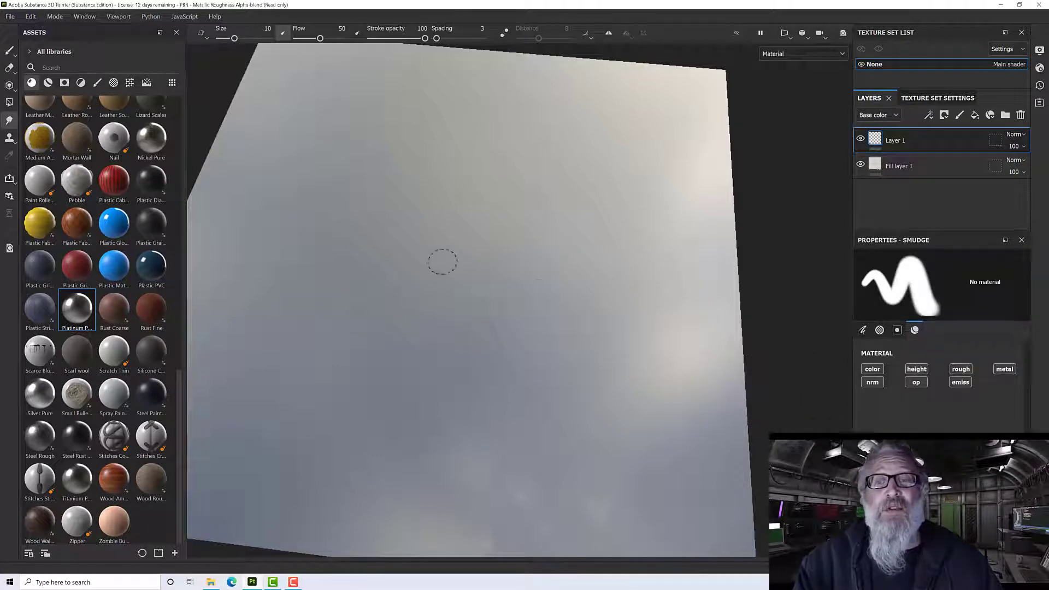
{"action": "left_click", "coordinate": [9, 50]}
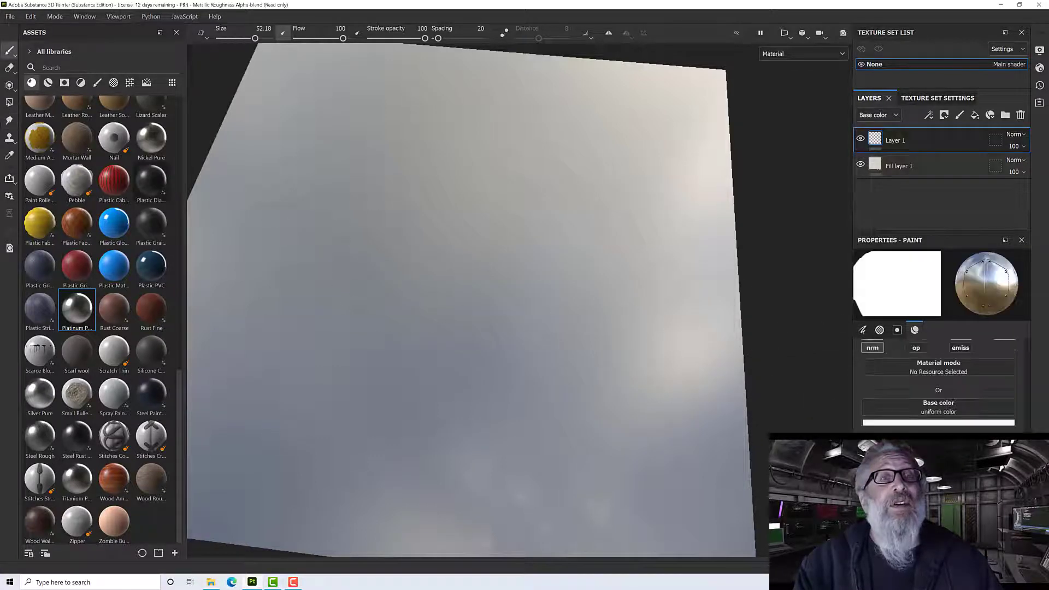
{"action": "mouse_move", "coordinate": [440, 274]}
{"action": "right_mouse_down", "text": "ctrl"}
{"action": "mouse_move", "coordinate": [452, 264]}
{"action": "mouse_move", "coordinate": [410, 281]}
{"action": "mouse_move", "coordinate": [492, 285]}
{"action": "right_mouse_up", "text": "ctrl"}
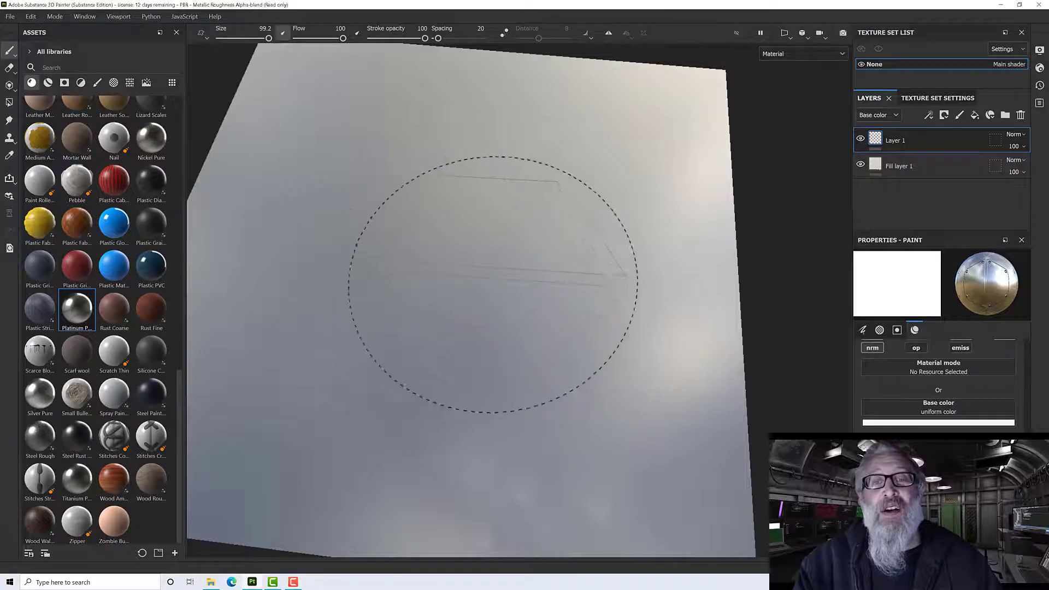
{"action": "left_click", "coordinate": [483, 292]}
{"action": "mouse_move", "coordinate": [468, 335]}
{"action": "left_mouse_down", "text": "alt"}
{"action": "mouse_move", "coordinate": [599, 277]}
{"action": "mouse_move", "coordinate": [524, 389]}
{"action": "mouse_move", "coordinate": [497, 375]}
{"action": "mouse_move", "coordinate": [487, 386]}
{"action": "mouse_move", "coordinate": [504, 358]}
{"action": "mouse_move", "coordinate": [585, 328]}
{"action": "left_mouse_up", "text": "alt"}
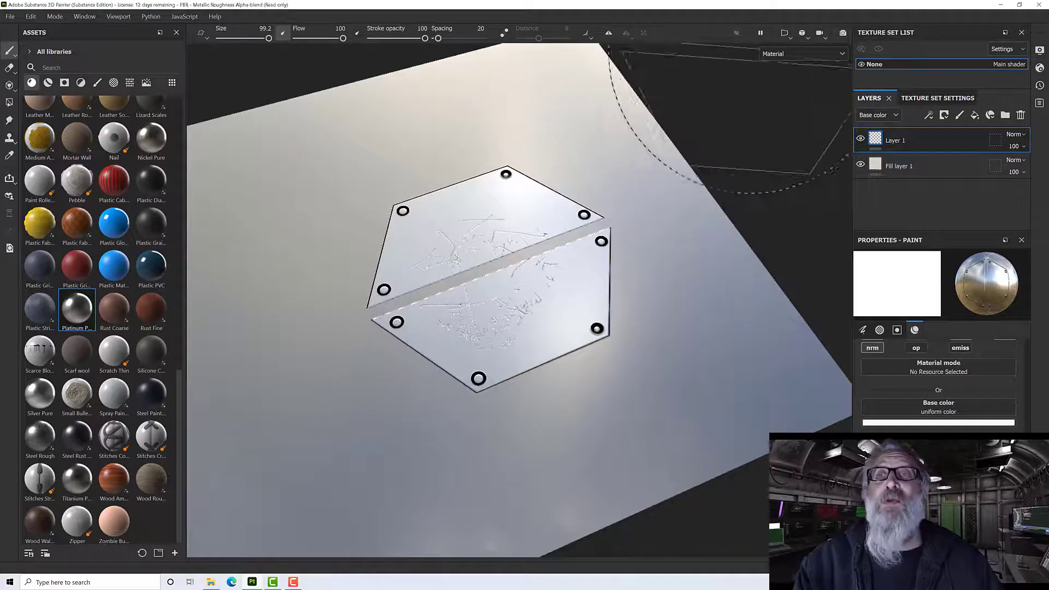
{"action": "left_click", "coordinate": [783, 54]}
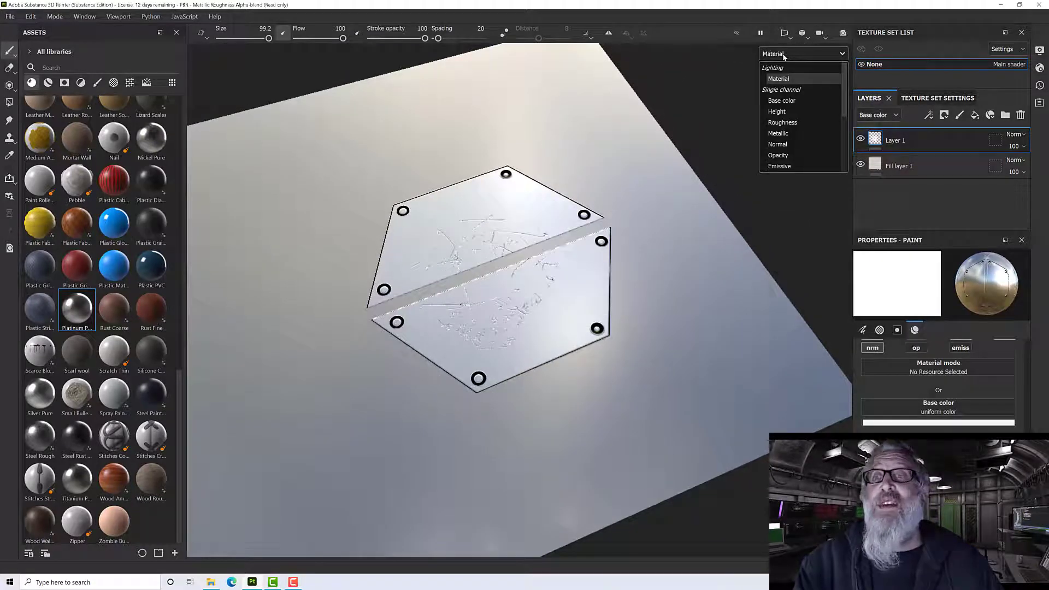
In the Normal viewport, stamp three more plates, shrinking the brush to 47.88, then 43.83
{"action": "left_click", "coordinate": [783, 144]}
{"action": "left_click_drag", "start_coordinate": [677, 271], "coordinate": [689, 209], "text": "alt"}
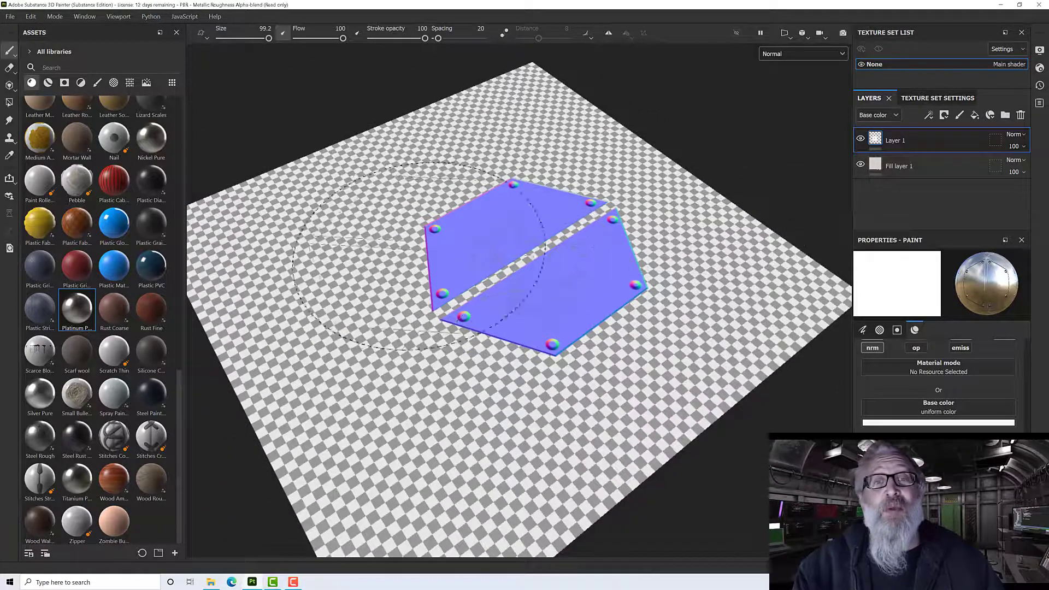
{"action": "left_click", "coordinate": [303, 270]}
{"action": "right_click_drag", "start_coordinate": [453, 437], "coordinate": [420, 437], "text": "ctrl"}
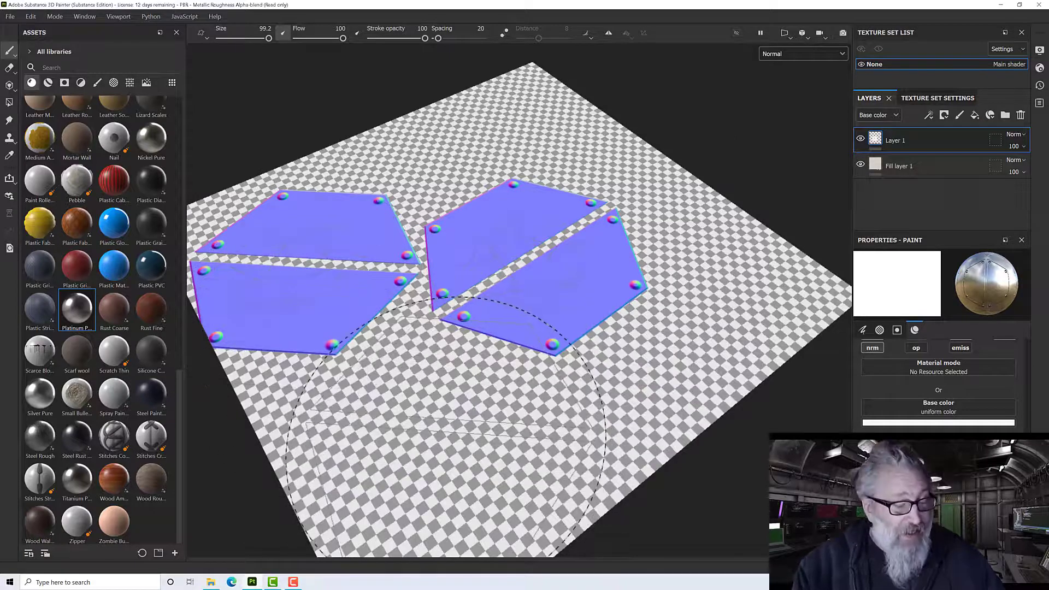
{"action": "left_click", "coordinate": [452, 431]}
{"action": "right_click_drag", "start_coordinate": [718, 306], "coordinate": [726, 296], "text": "ctrl"}
{"action": "left_click", "coordinate": [726, 296]}
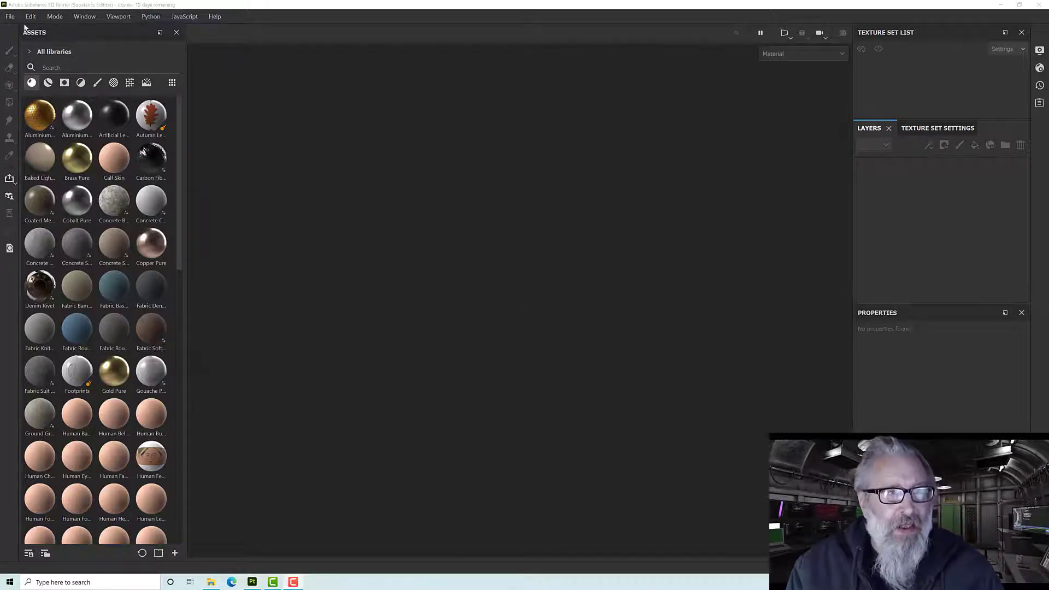
Create a new project from the HiPlane.obj mesh with 2048 document resolution
{"action": "left_click", "coordinate": [10, 16]}
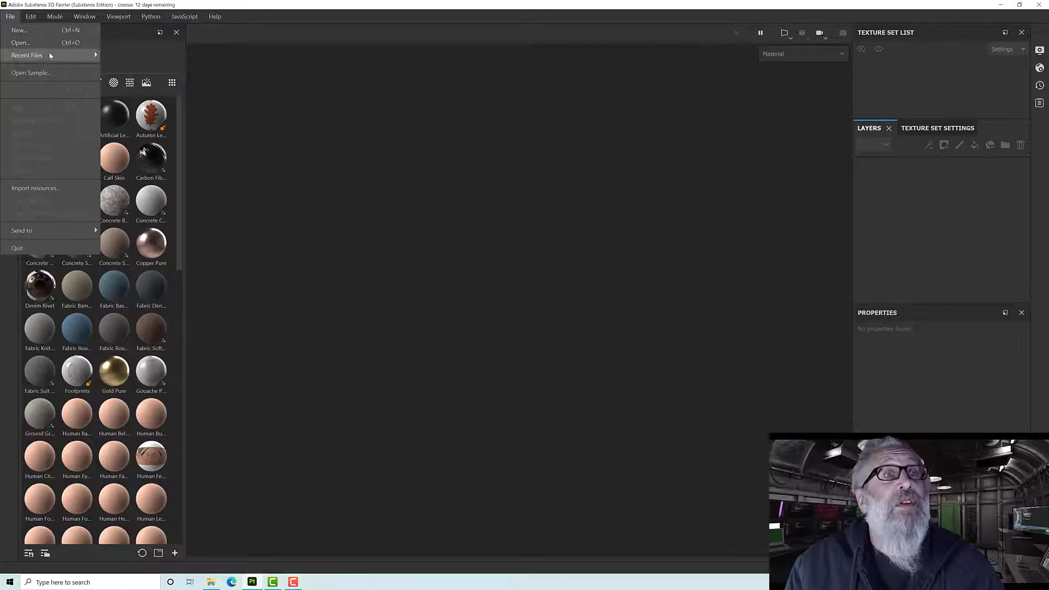
{"action": "key", "text": "ctrl+n"}
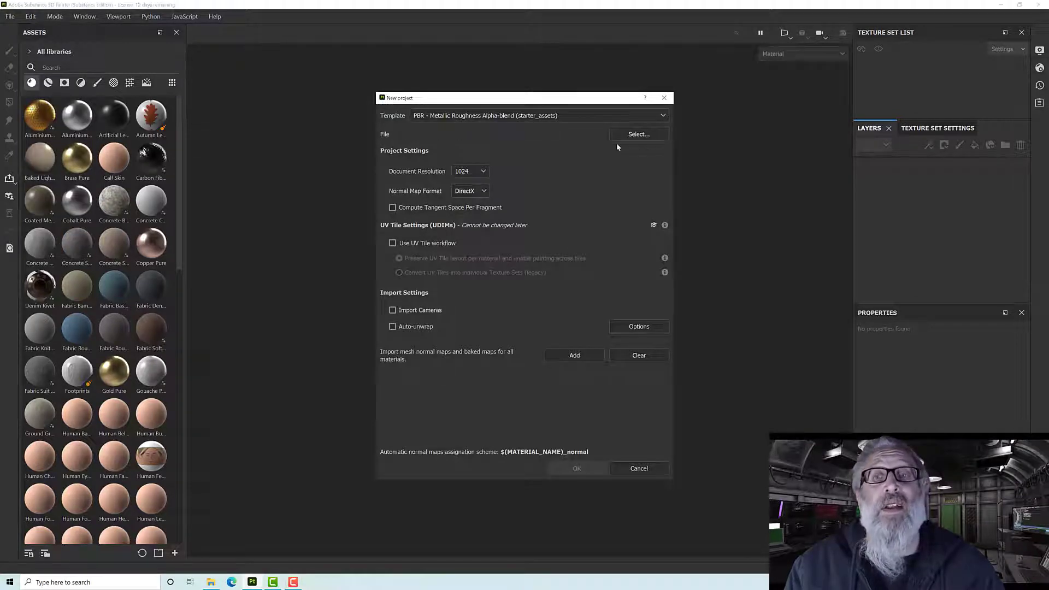
{"action": "left_click", "coordinate": [640, 134]}
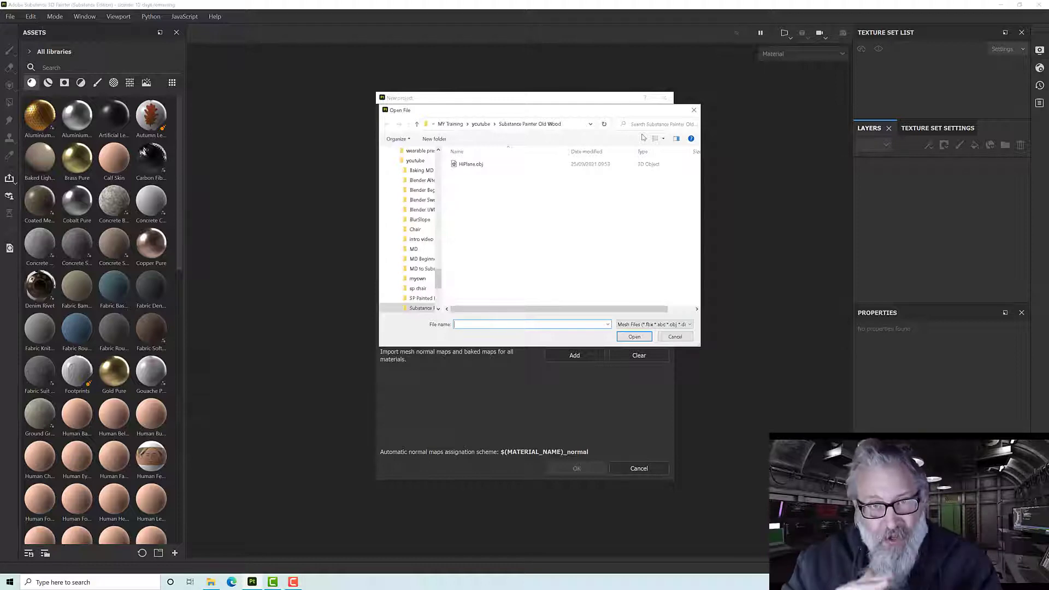
{"action": "double_click", "coordinate": [470, 164]}
{"action": "left_click", "coordinate": [483, 171]}
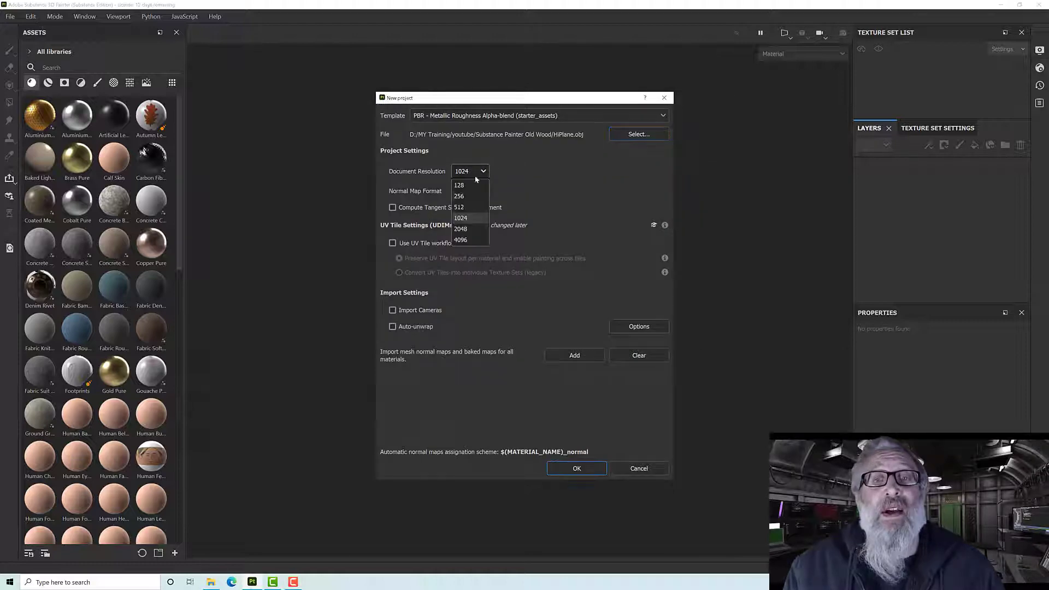
{"action": "left_click", "coordinate": [473, 228]}
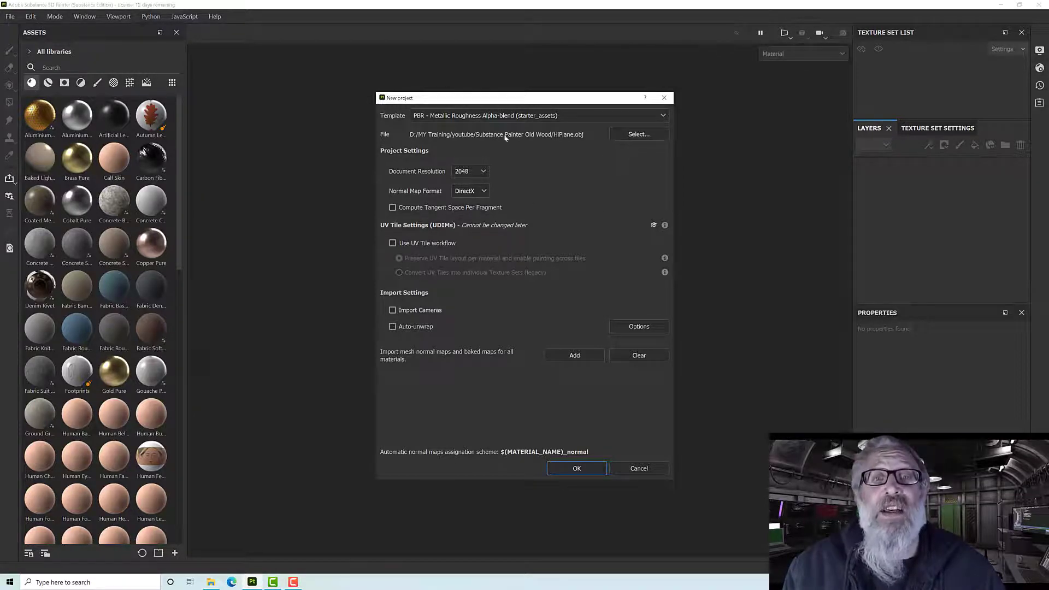
{"action": "left_click", "coordinate": [576, 468]}
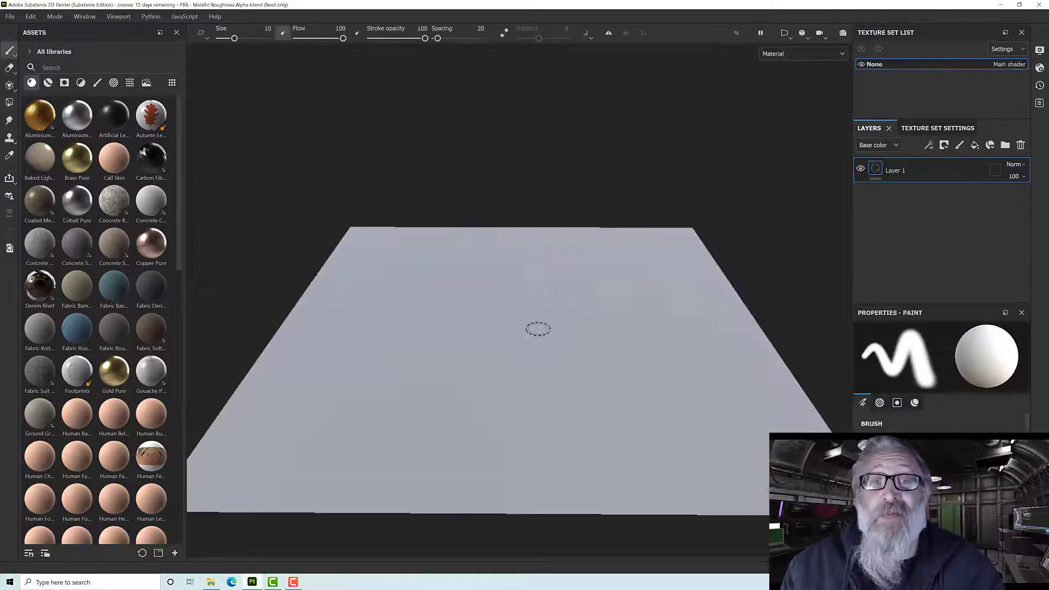
Bake the plane's mesh maps at 2048 output size from Texture Set Settings
{"action": "left_click", "coordinate": [924, 128]}
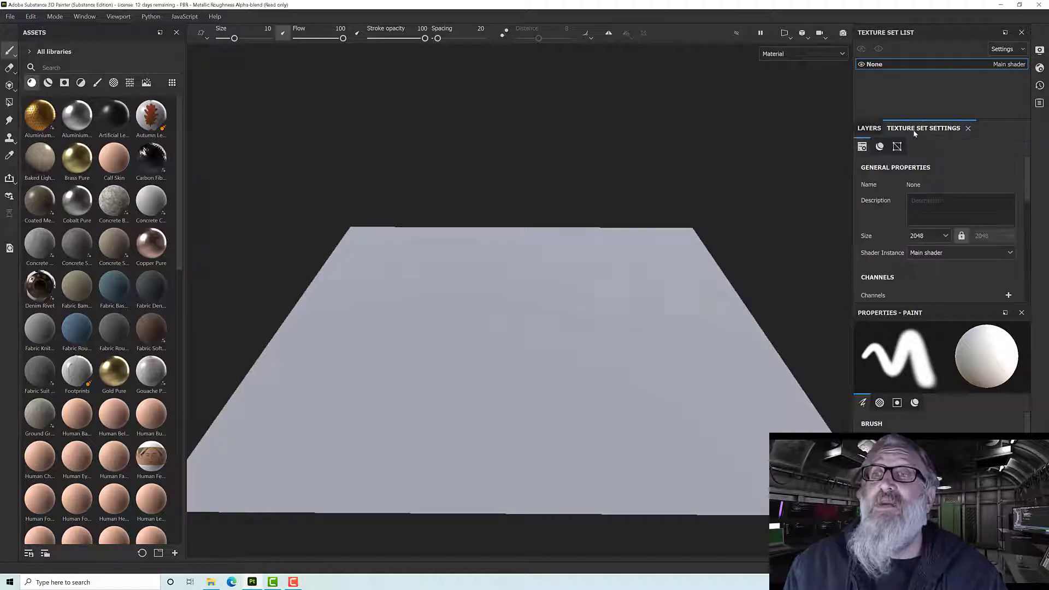
{"action": "left_click", "coordinate": [898, 147]}
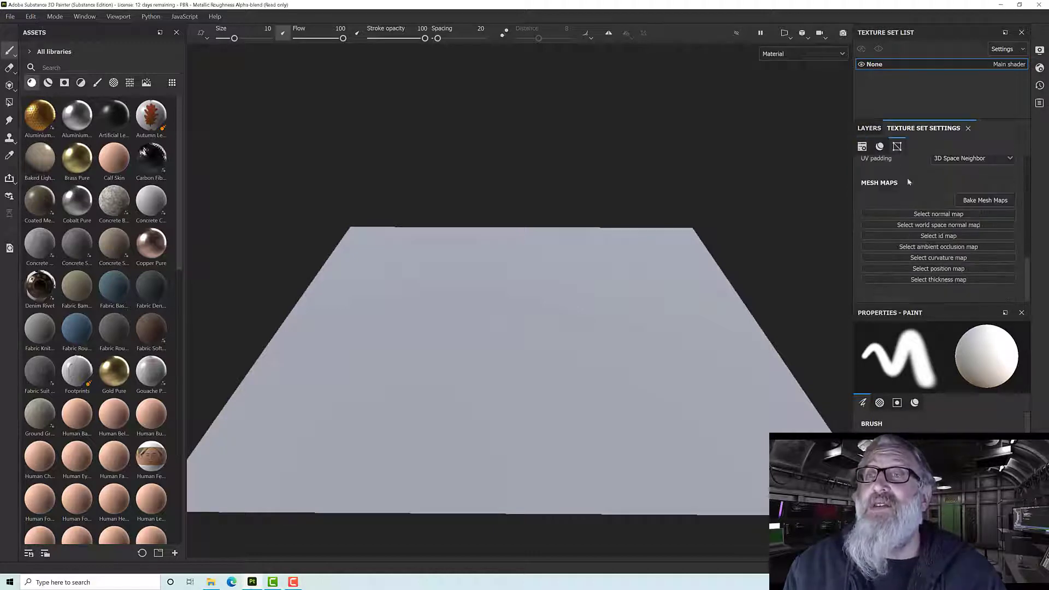
{"action": "left_click", "coordinate": [968, 201]}
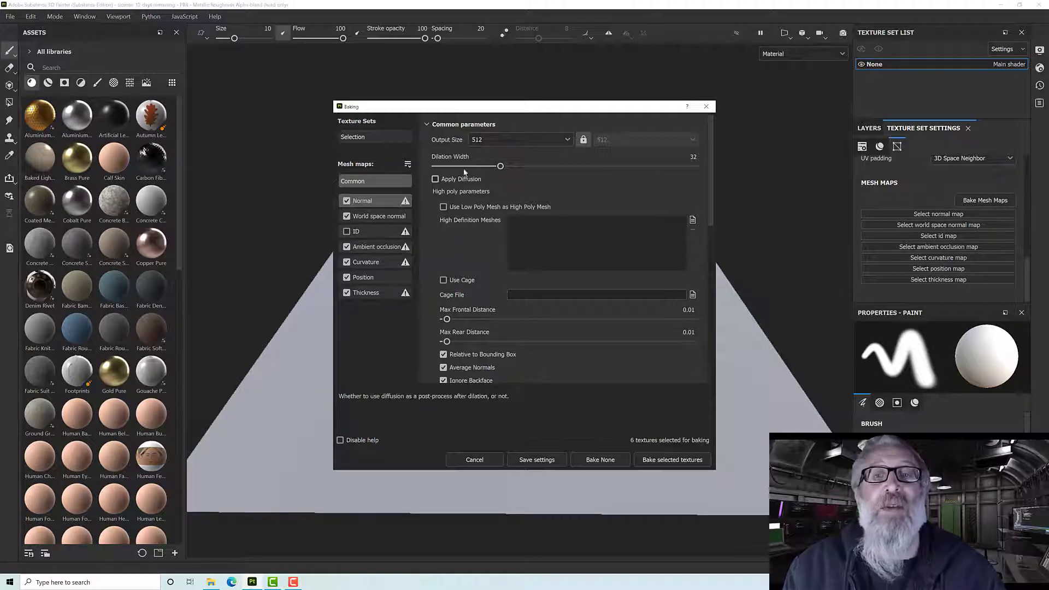
{"action": "left_click", "coordinate": [481, 140]}
{"action": "left_click", "coordinate": [491, 219]}
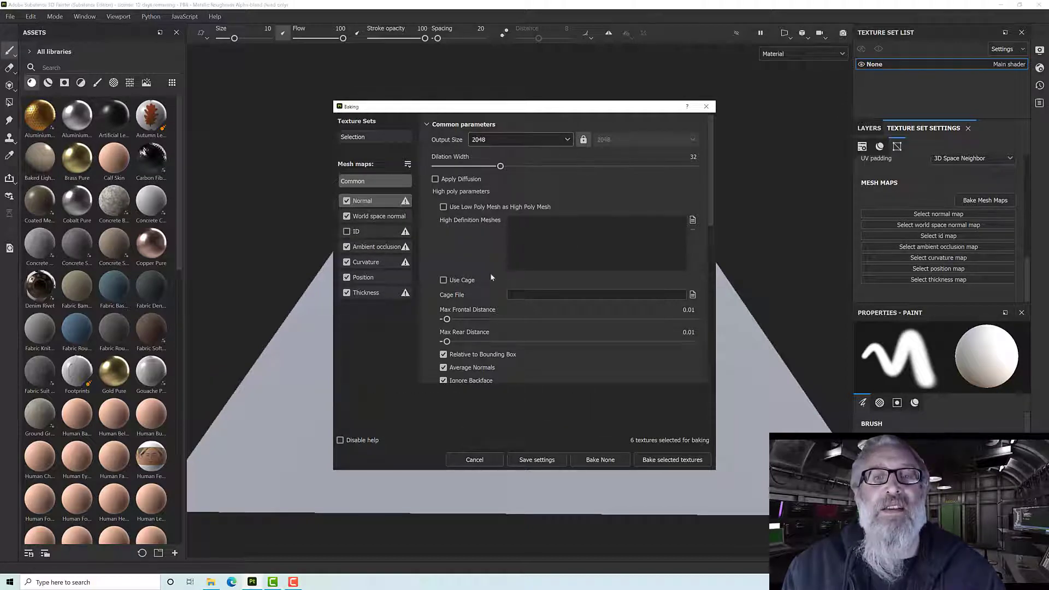
{"action": "left_click", "coordinate": [664, 460]}
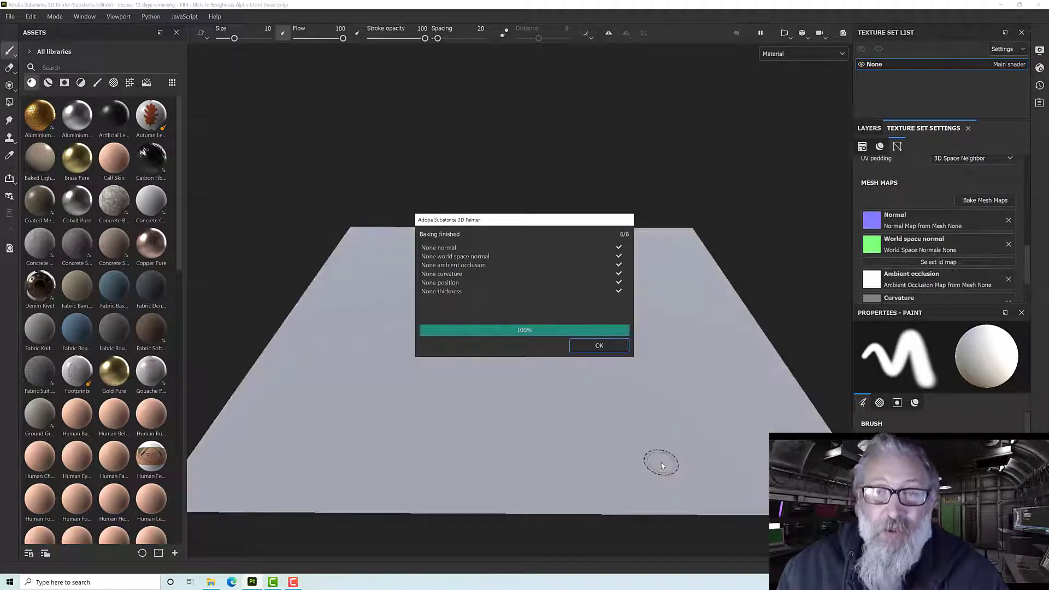
{"action": "left_click", "coordinate": [599, 345]}
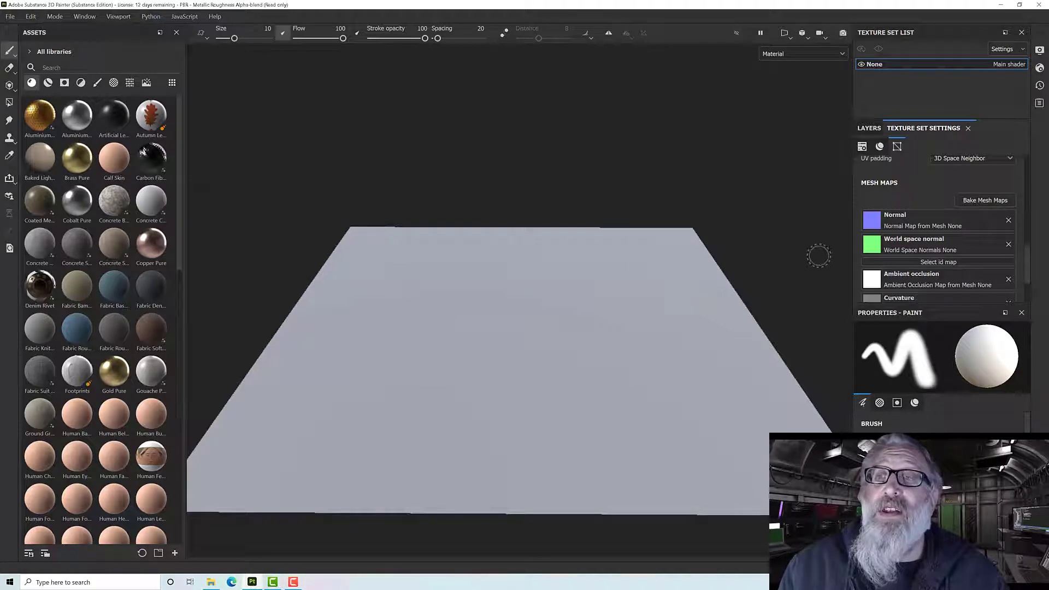
{"action": "scroll", "coordinate": [932, 194], "scroll_direction": "up", "scroll_amount": 5}
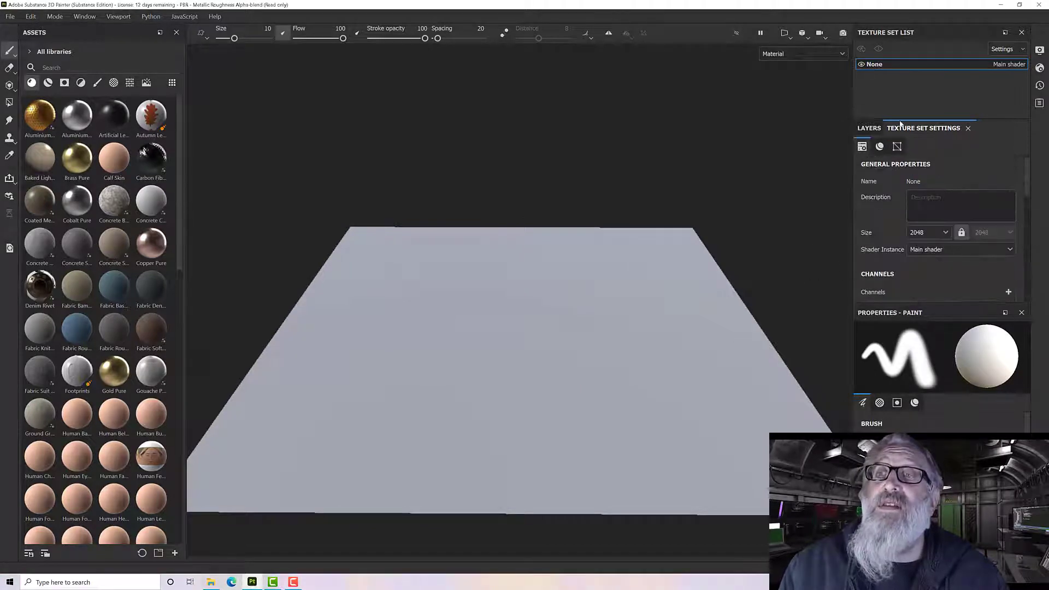
{"action": "left_click", "coordinate": [869, 128]}
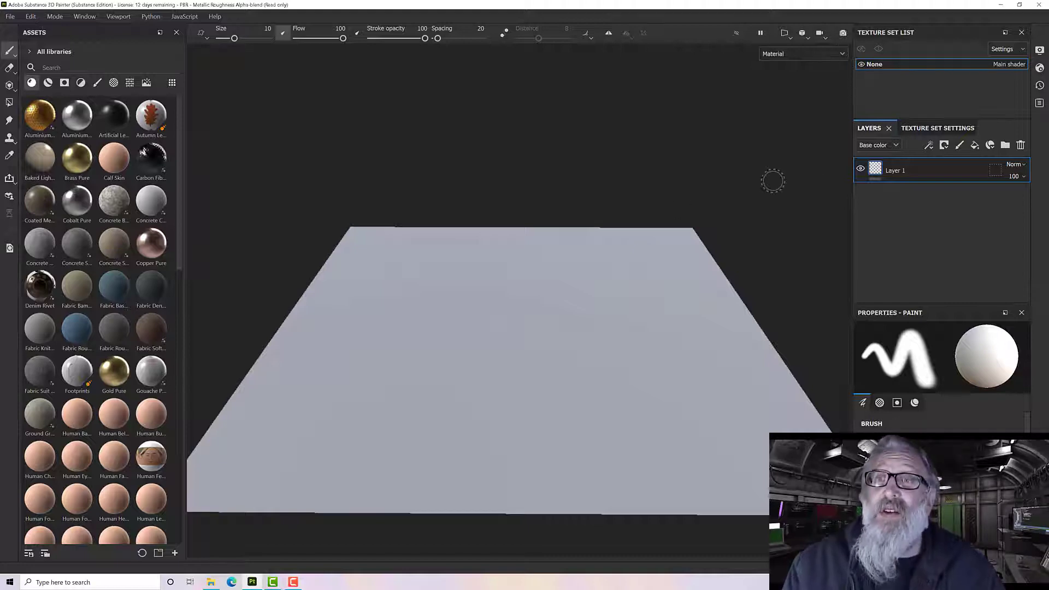
Replace Layer 1 with a fill layer of base color 000000, plus a new paint layer above
{"action": "left_click", "coordinate": [1021, 144]}
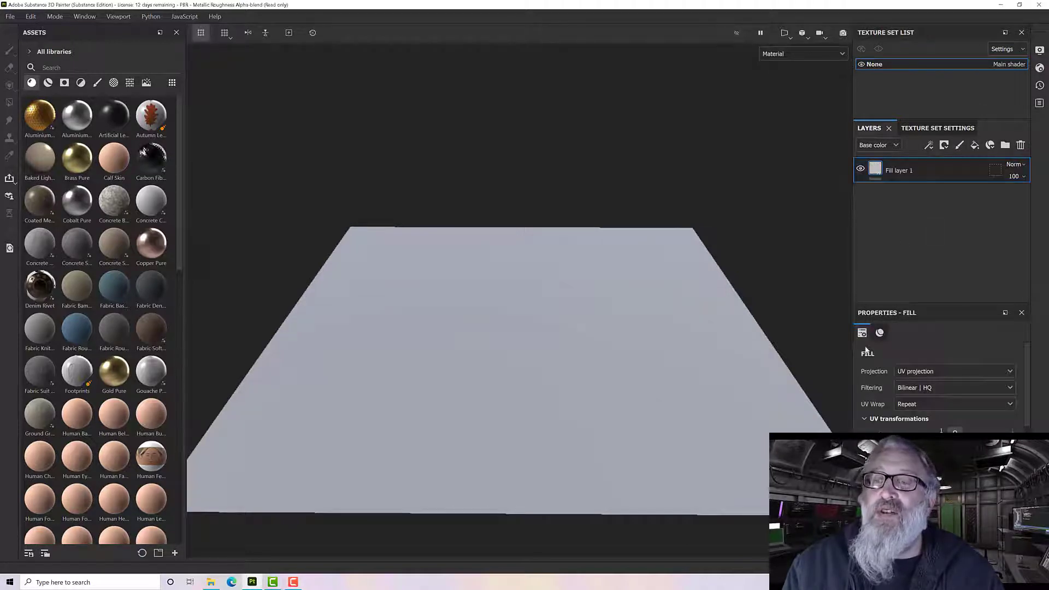
{"action": "scroll", "coordinate": [940, 377], "scroll_direction": "down", "scroll_amount": 2}
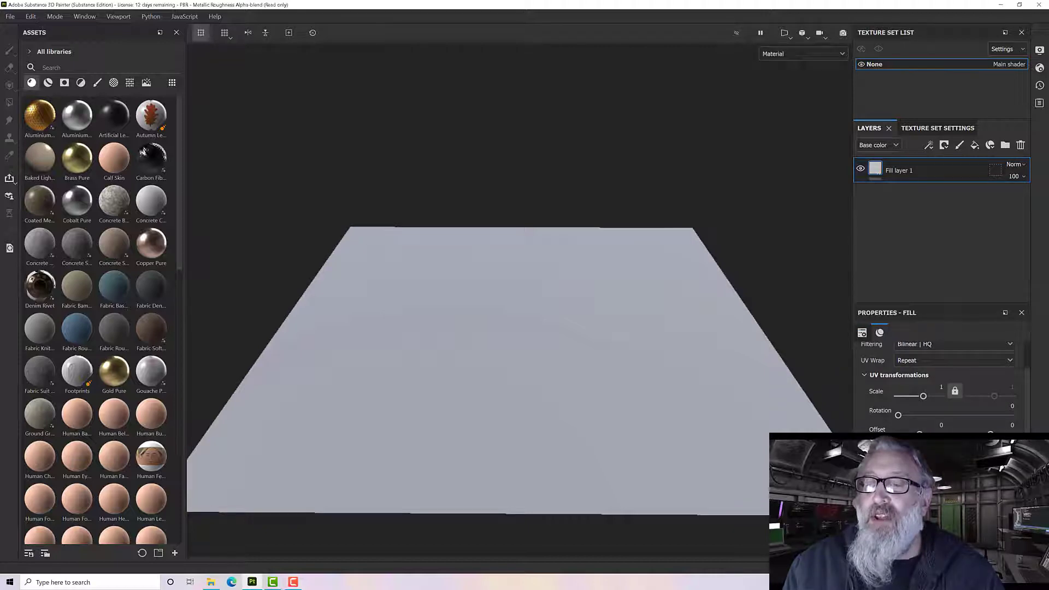
{"action": "scroll", "coordinate": [940, 382], "scroll_direction": "down", "scroll_amount": 2}
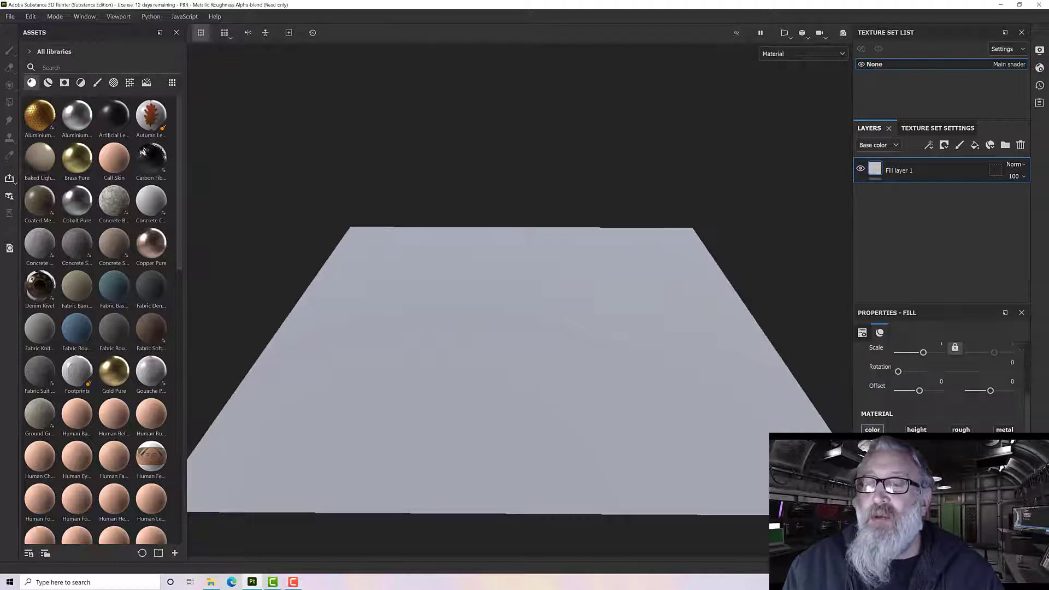
{"action": "left_click_drag", "start_coordinate": [897, 422], "coordinate": [896, 476]}
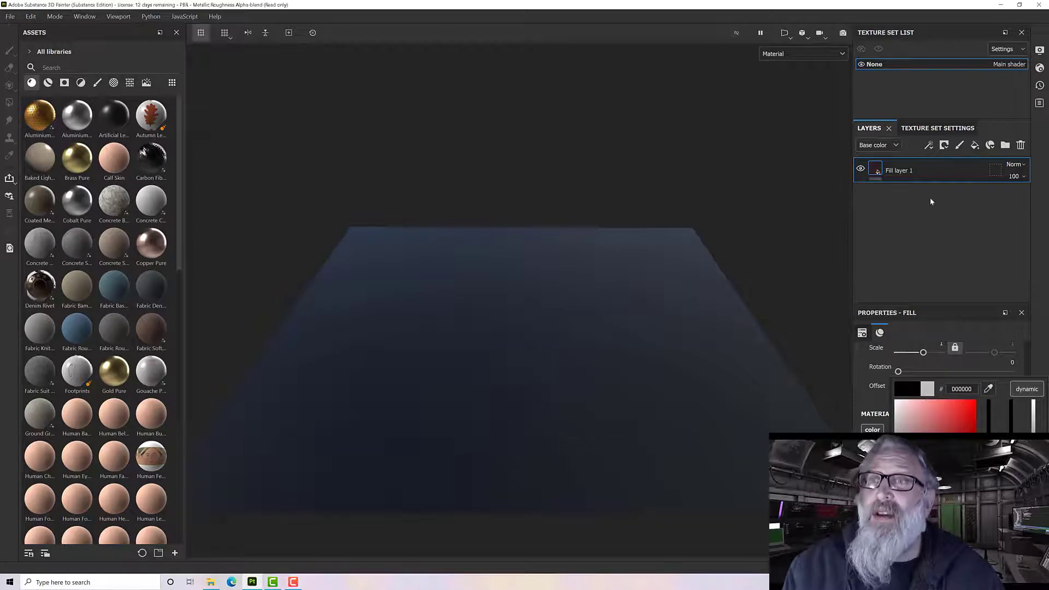
{"action": "left_click", "coordinate": [960, 146]}
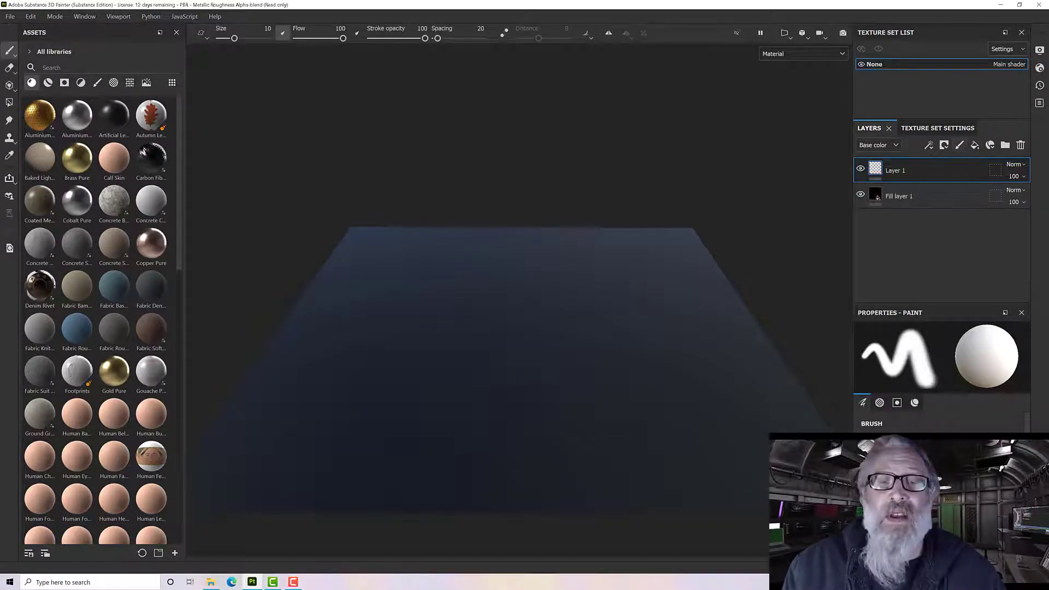
{"action": "left_click_drag", "start_coordinate": [590, 311], "coordinate": [587, 361], "text": "alt"}
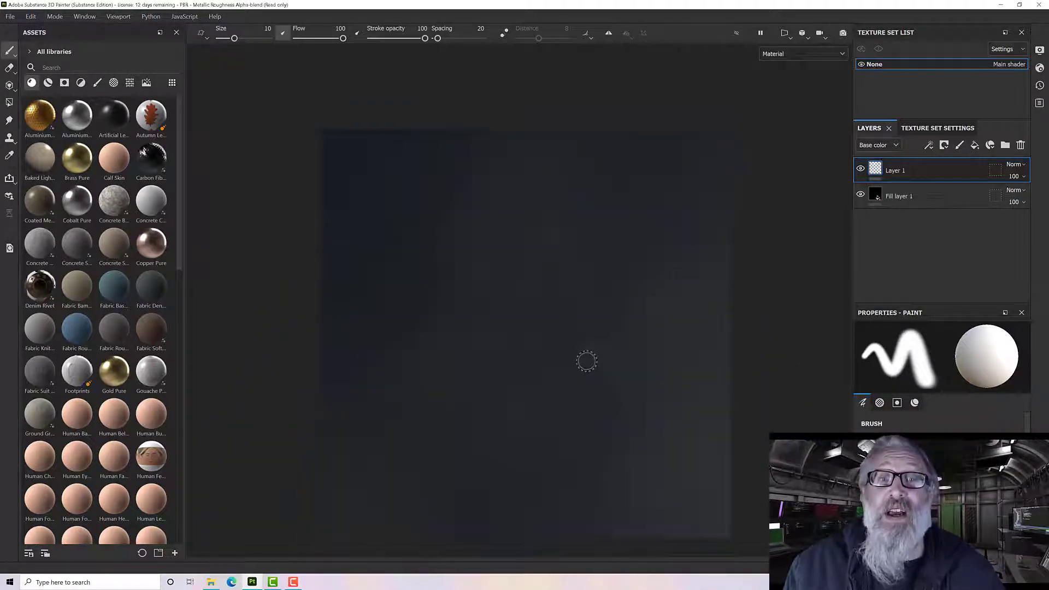
{"action": "mouse_move", "coordinate": [585, 359]}
{"action": "middle_mouse_down", "text": "alt"}
{"action": "mouse_move", "coordinate": [571, 311]}
{"action": "mouse_move", "coordinate": [543, 302]}
{"action": "mouse_move", "coordinate": [553, 310]}
{"action": "middle_mouse_up", "text": "alt"}
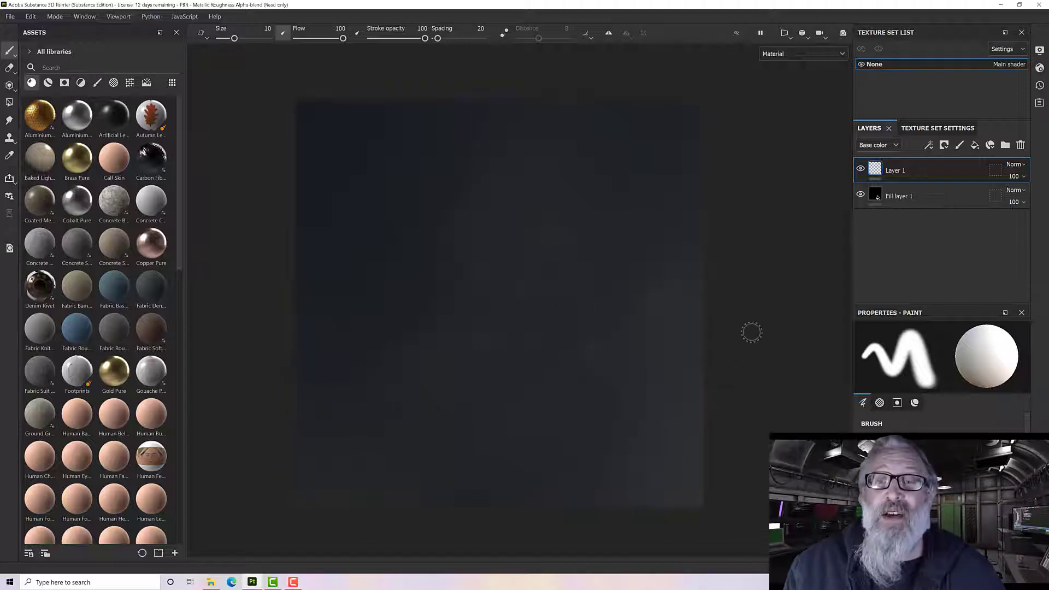
{"action": "mouse_move", "coordinate": [751, 330]}
{"action": "left_mouse_down", "text": "alt"}
{"action": "mouse_move", "coordinate": [751, 283]}
{"action": "mouse_move", "coordinate": [750, 343]}
{"action": "left_mouse_up", "text": "alt"}
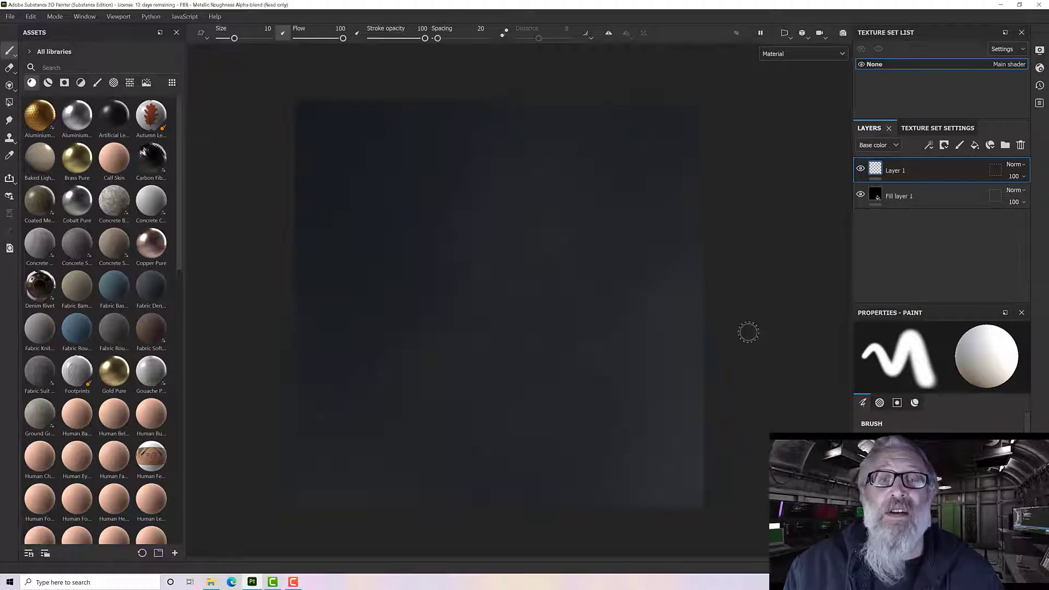
{"action": "scroll", "coordinate": [939, 421], "scroll_direction": "down", "scroll_amount": 2}
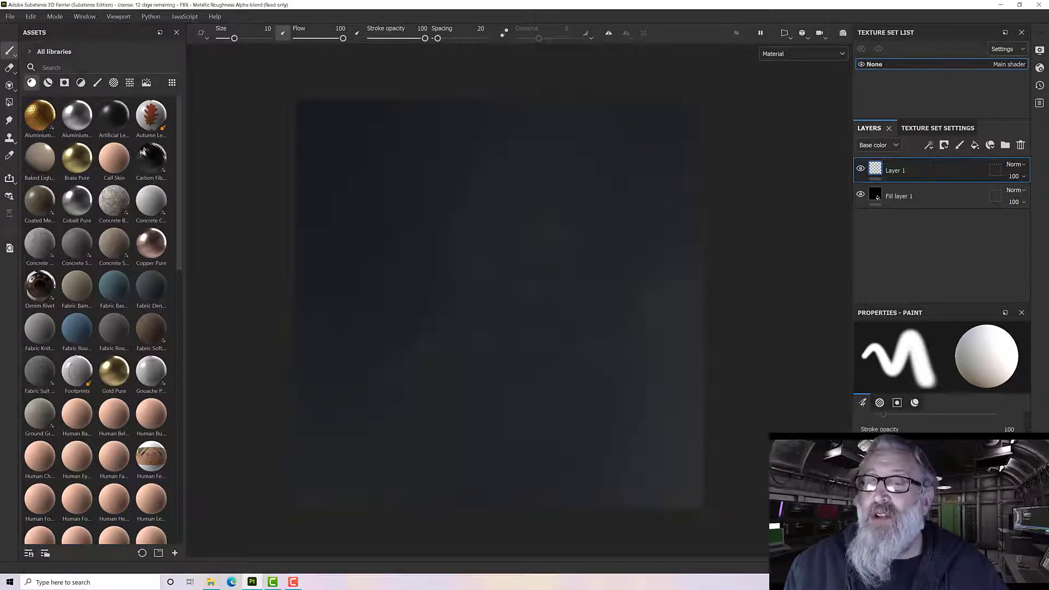
{"action": "scroll", "coordinate": [939, 421], "scroll_direction": "down", "scroll_amount": 1}
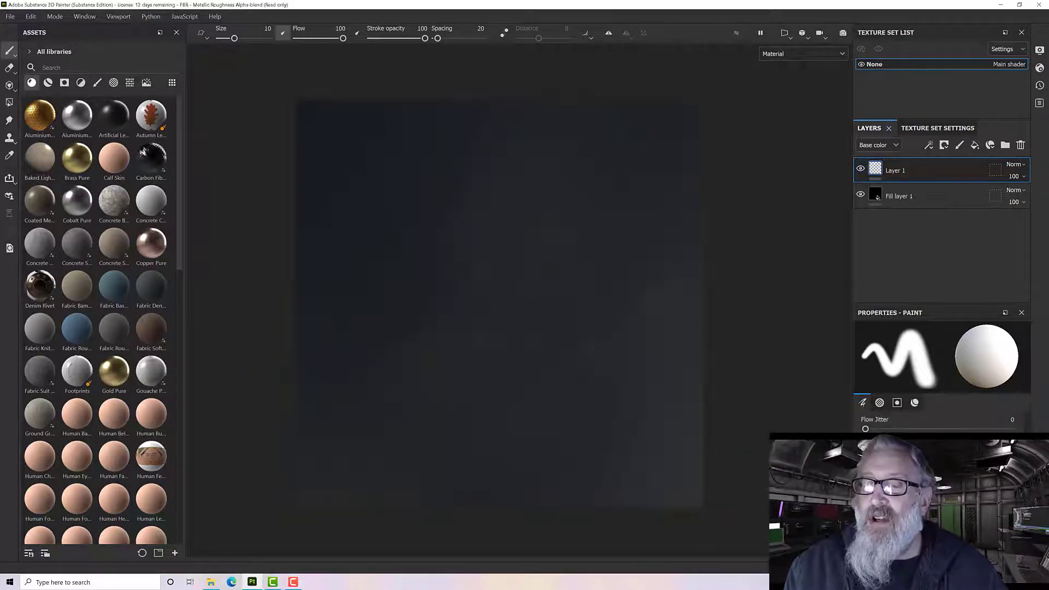
{"action": "scroll", "coordinate": [939, 421], "scroll_direction": "down", "scroll_amount": 4}
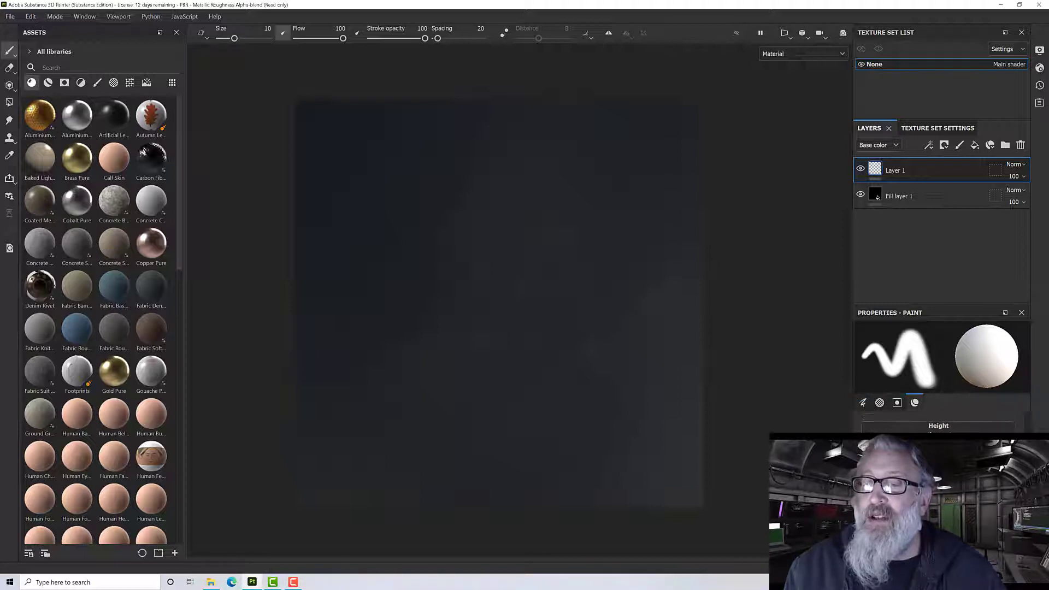
{"action": "scroll", "coordinate": [940, 420], "scroll_direction": "down", "scroll_amount": 2}
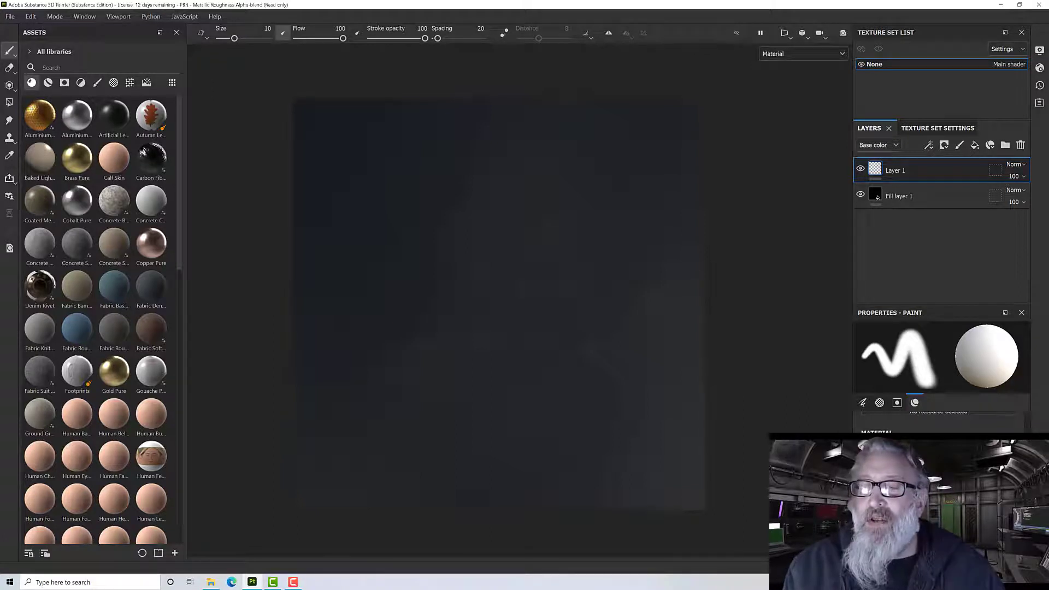
{"action": "scroll", "coordinate": [940, 415], "scroll_direction": "down", "scroll_amount": 1}
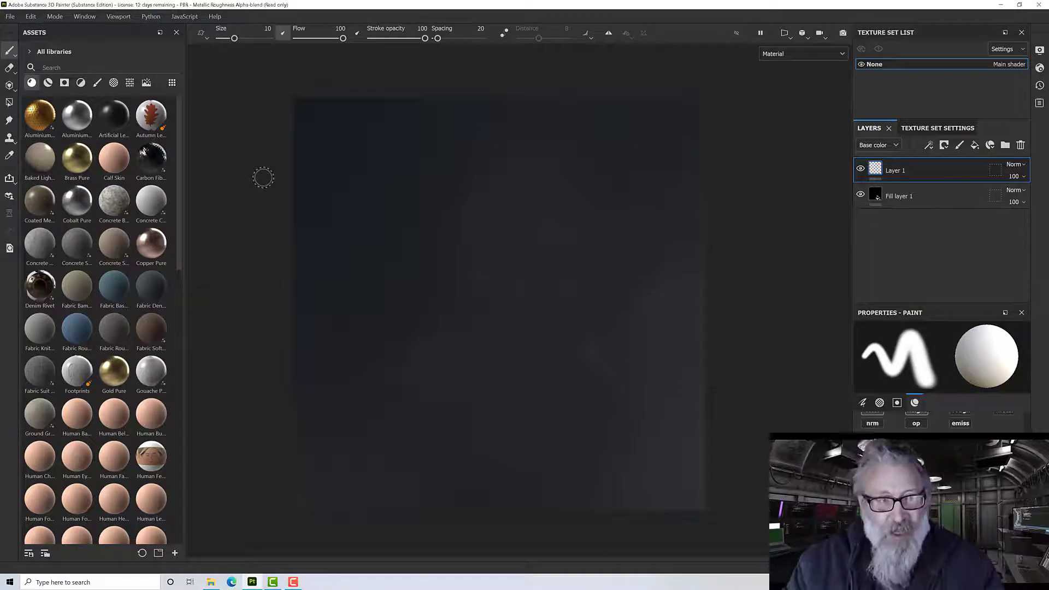
Set the brush to Basic Hard with the Hexagon Split alpha at size 100
{"action": "left_click", "coordinate": [97, 83]}
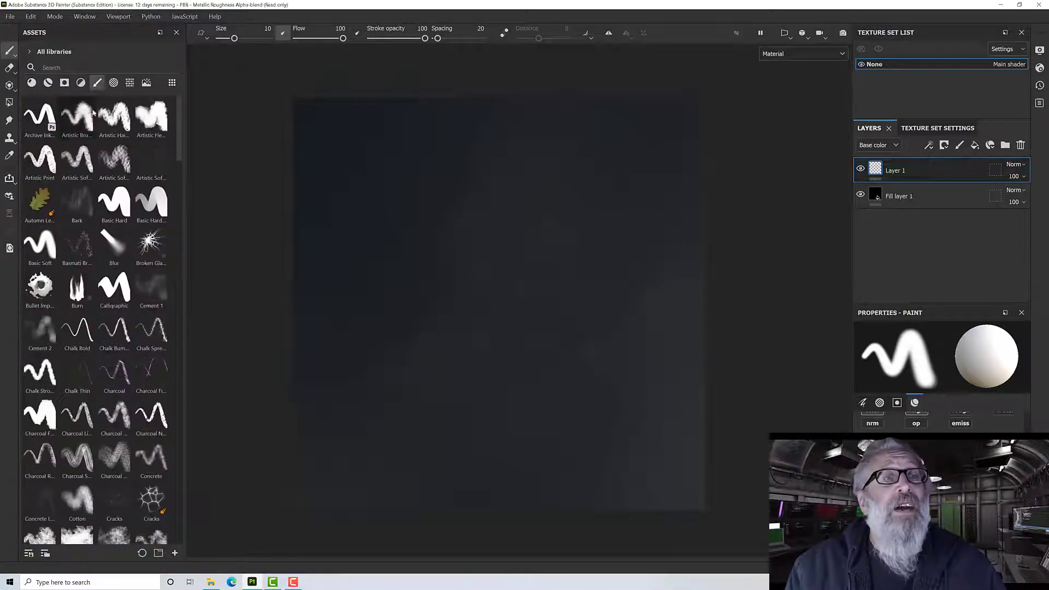
{"action": "left_click", "coordinate": [116, 205]}
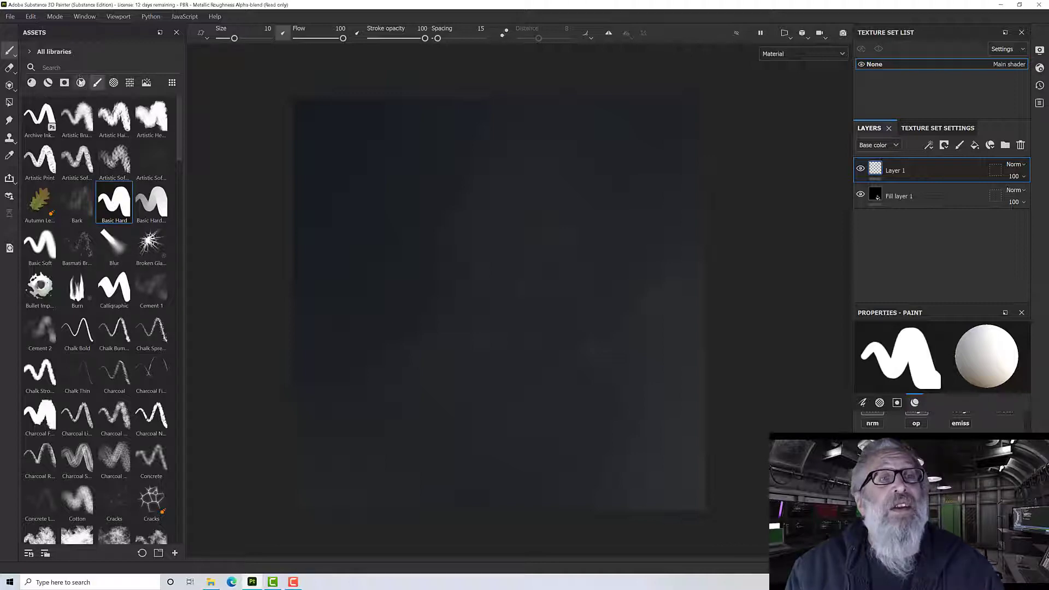
{"action": "left_click", "coordinate": [113, 82]}
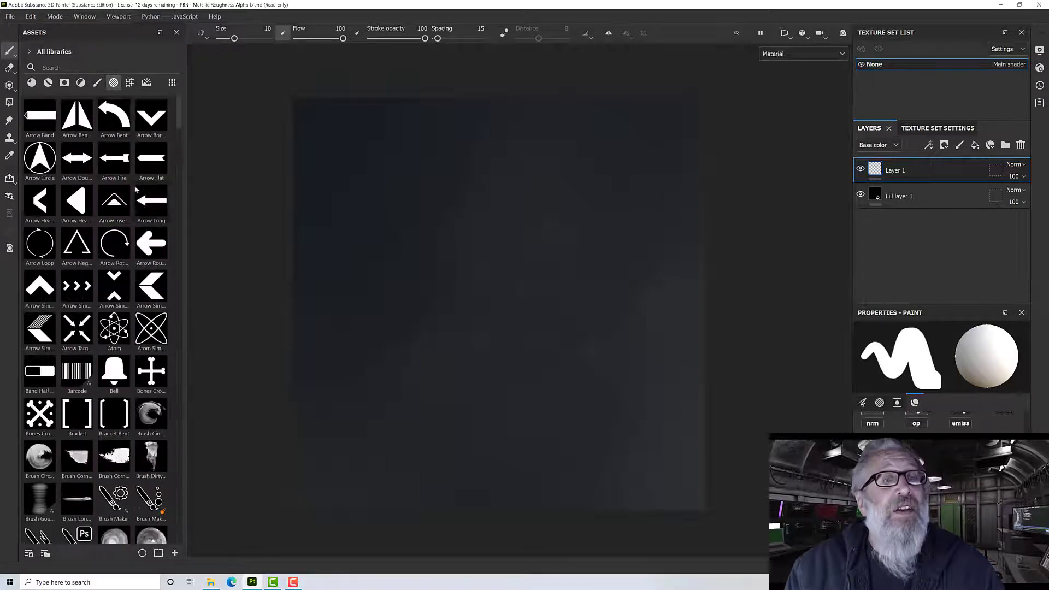
{"action": "scroll", "coordinate": [119, 230], "scroll_direction": "down", "scroll_amount": 5}
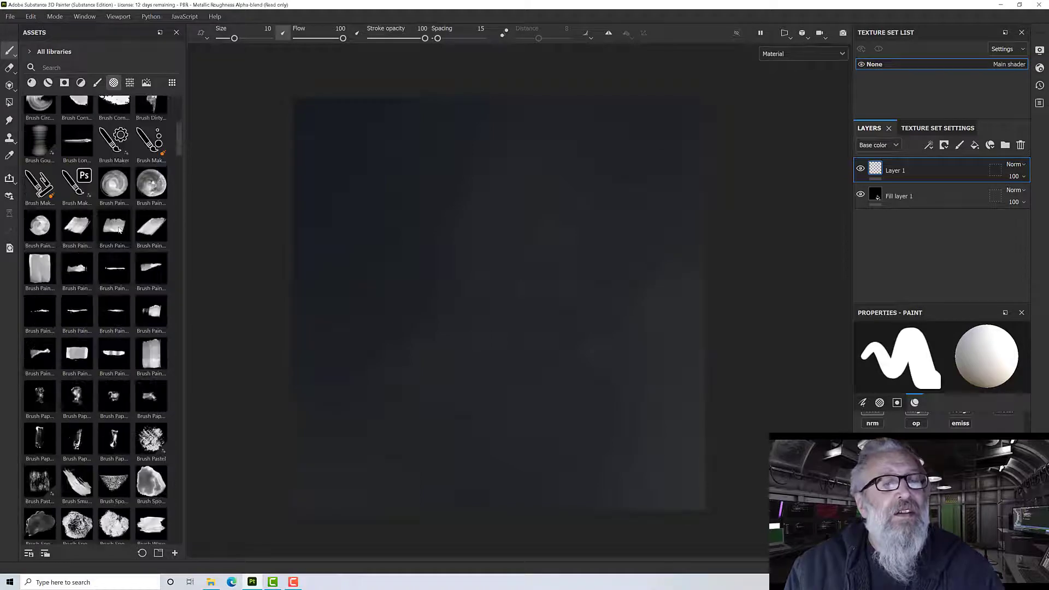
{"action": "scroll", "coordinate": [119, 230], "scroll_direction": "down", "scroll_amount": 10}
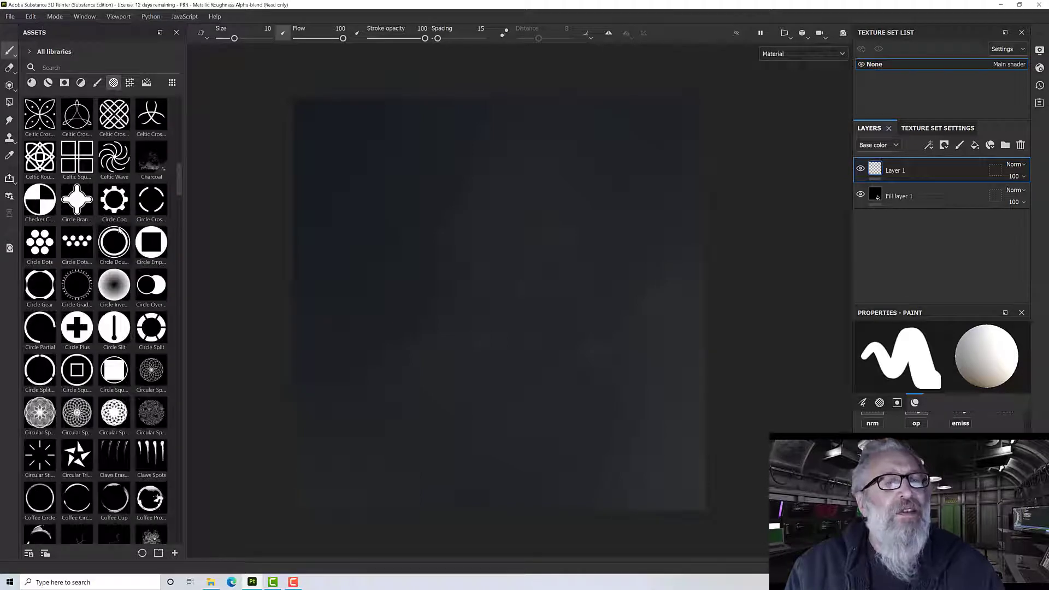
{"action": "scroll", "coordinate": [119, 231], "scroll_direction": "down", "scroll_amount": 3}
{"action": "scroll", "coordinate": [119, 231], "scroll_direction": "down", "scroll_amount": 6}
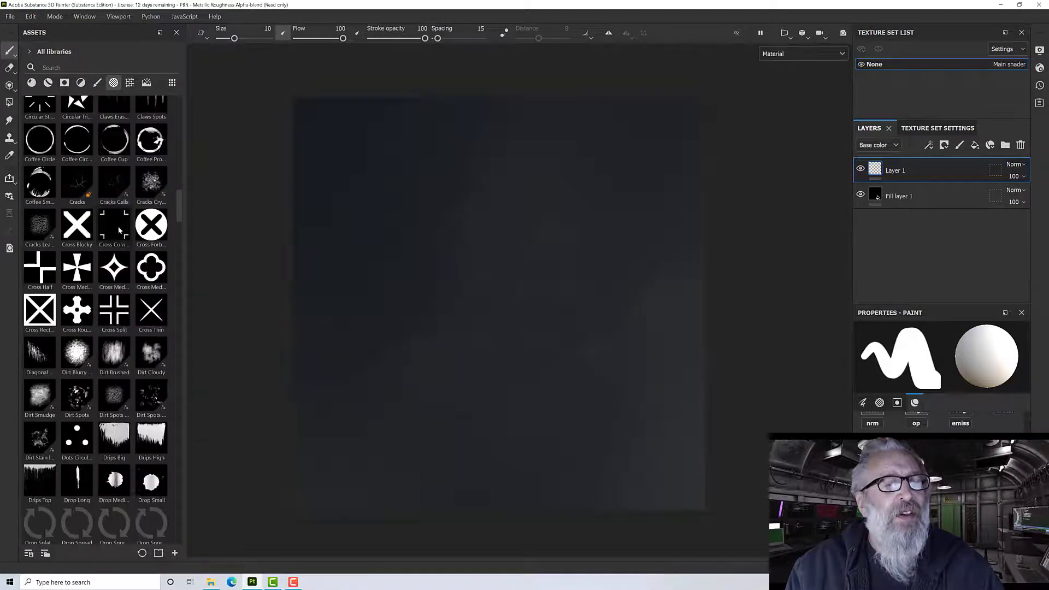
{"action": "scroll", "coordinate": [119, 230], "scroll_direction": "down", "scroll_amount": 10}
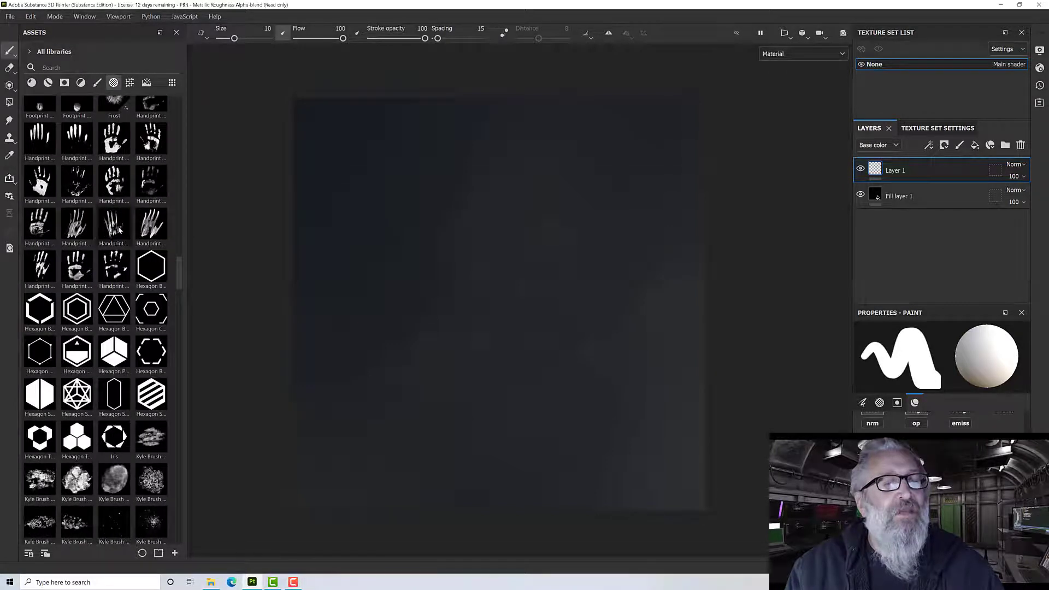
{"action": "scroll", "coordinate": [119, 231], "scroll_direction": "down", "scroll_amount": 3}
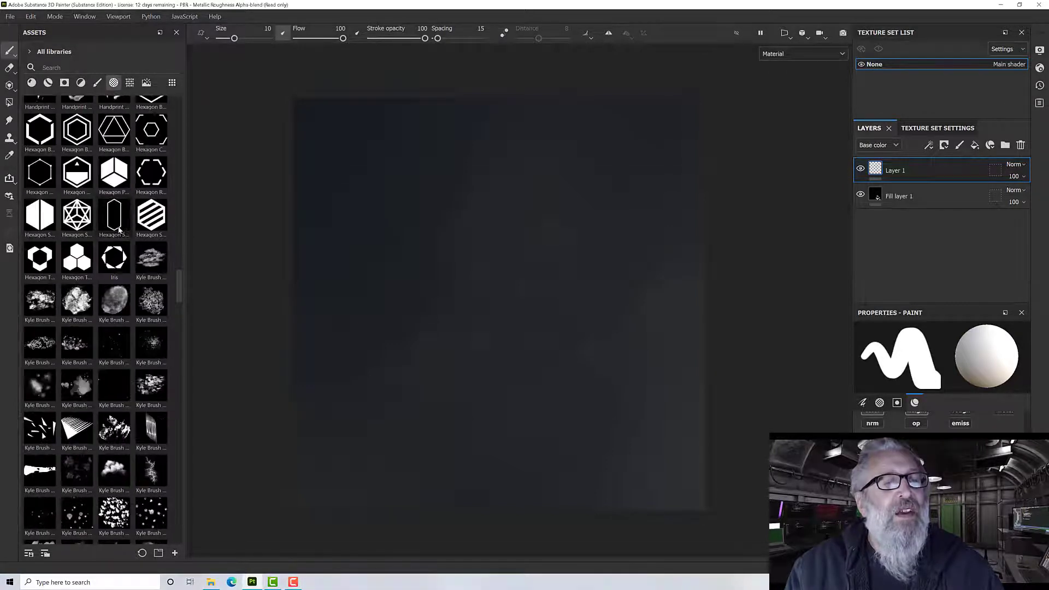
{"action": "left_click", "coordinate": [48, 230]}
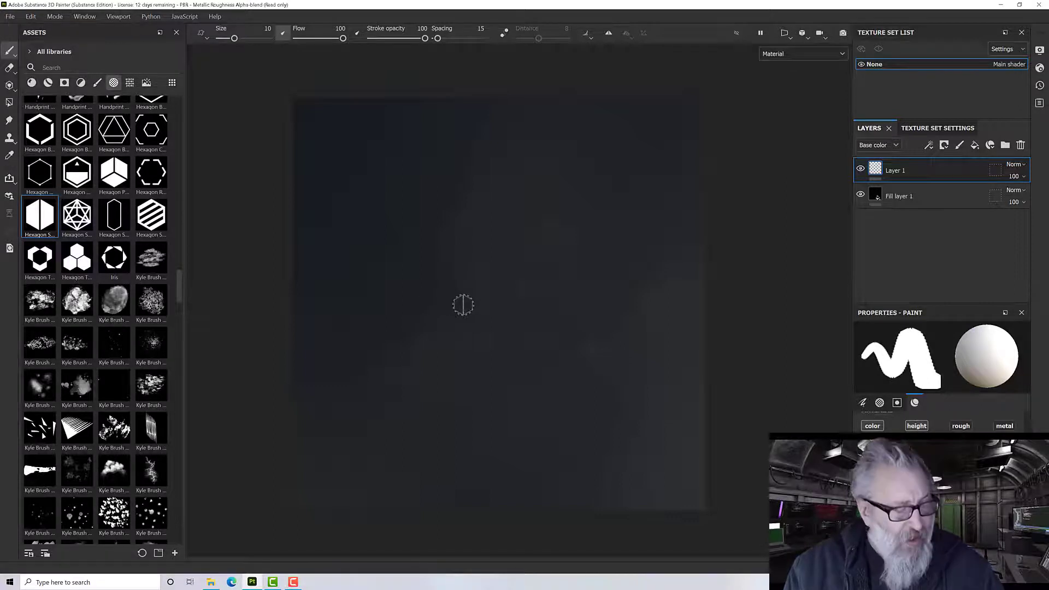
{"action": "mouse_move", "coordinate": [494, 295]}
{"action": "right_mouse_down", "text": "ctrl"}
{"action": "mouse_move", "coordinate": [483, 295]}
{"action": "mouse_move", "coordinate": [498, 295]}
{"action": "right_mouse_up", "text": "ctrl"}
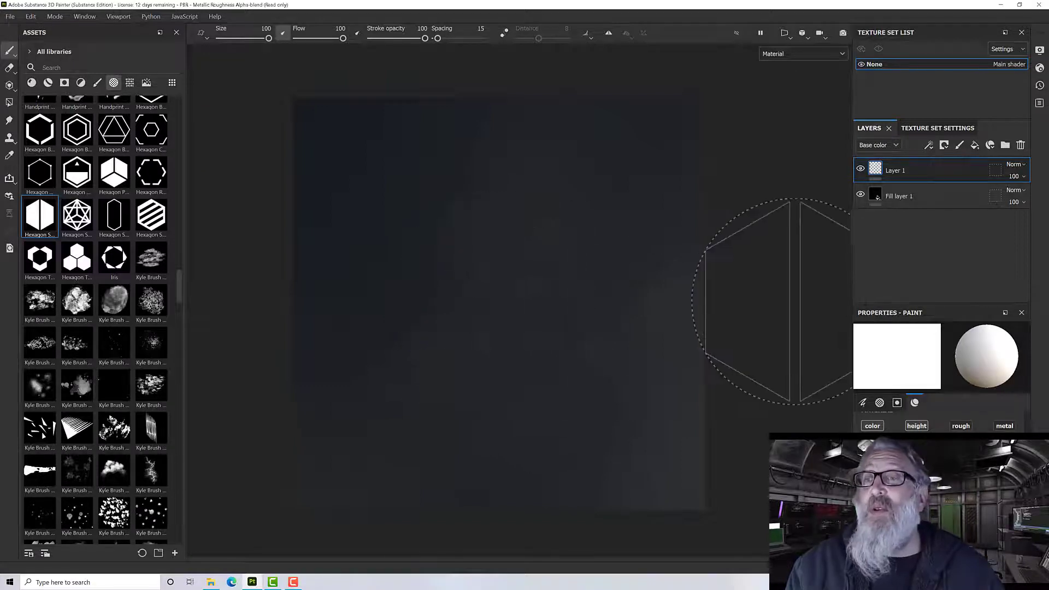
Switch the brush Size Space to Texture and reduce the size to 93.33
{"action": "left_click_drag", "start_coordinate": [954, 302], "coordinate": [953, 214]}
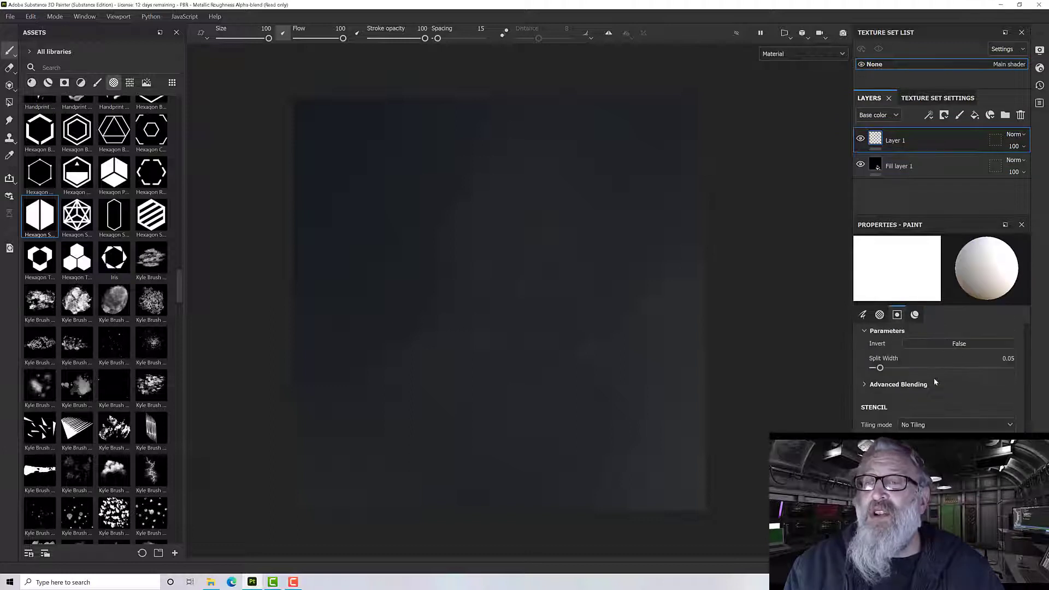
{"action": "scroll", "coordinate": [929, 377], "scroll_direction": "up", "scroll_amount": 4}
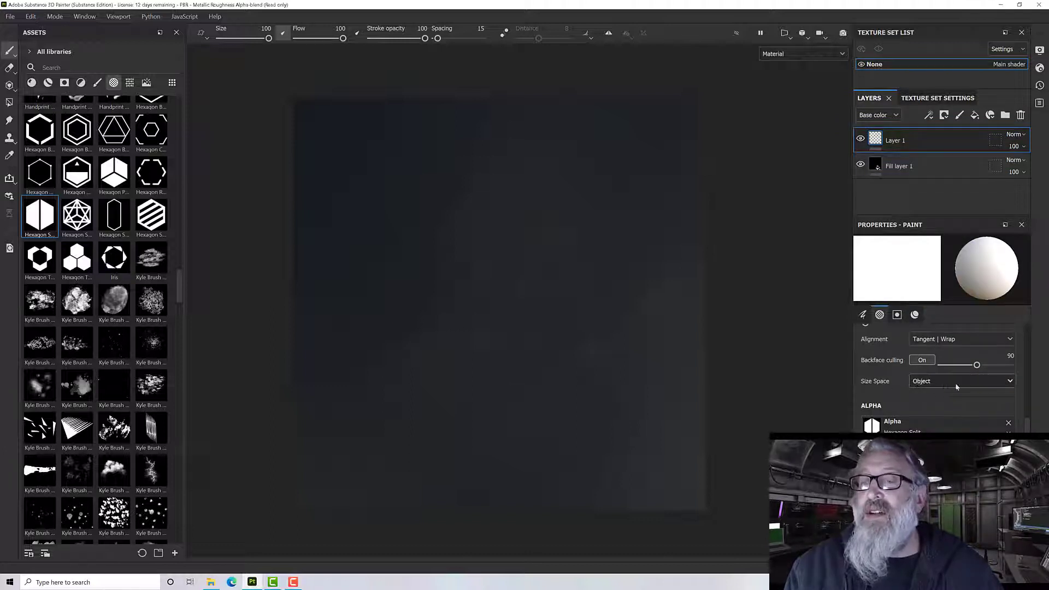
{"action": "left_click", "coordinate": [940, 384]}
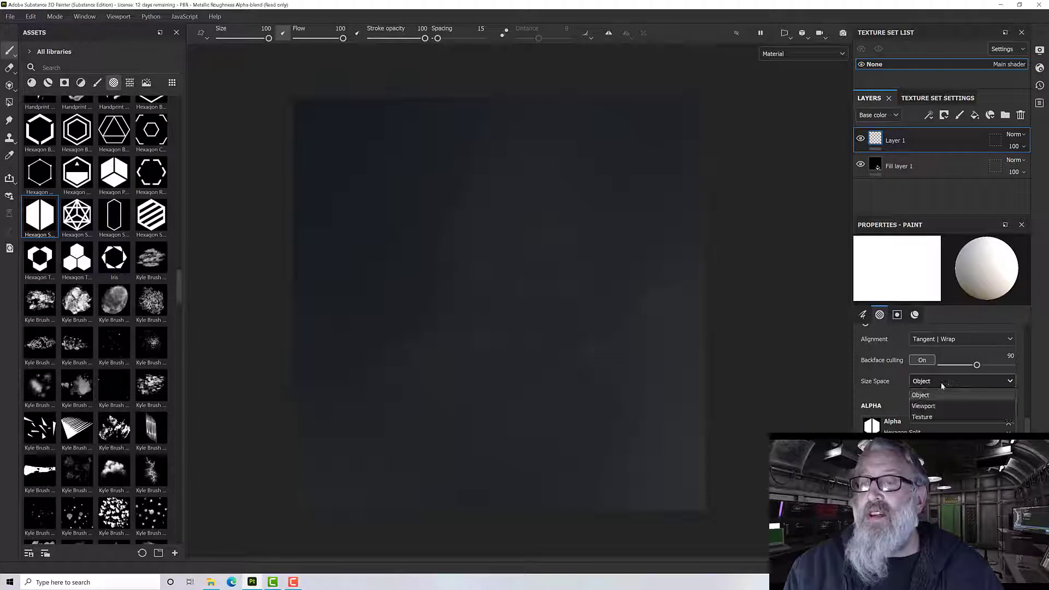
{"action": "left_click", "coordinate": [934, 413]}
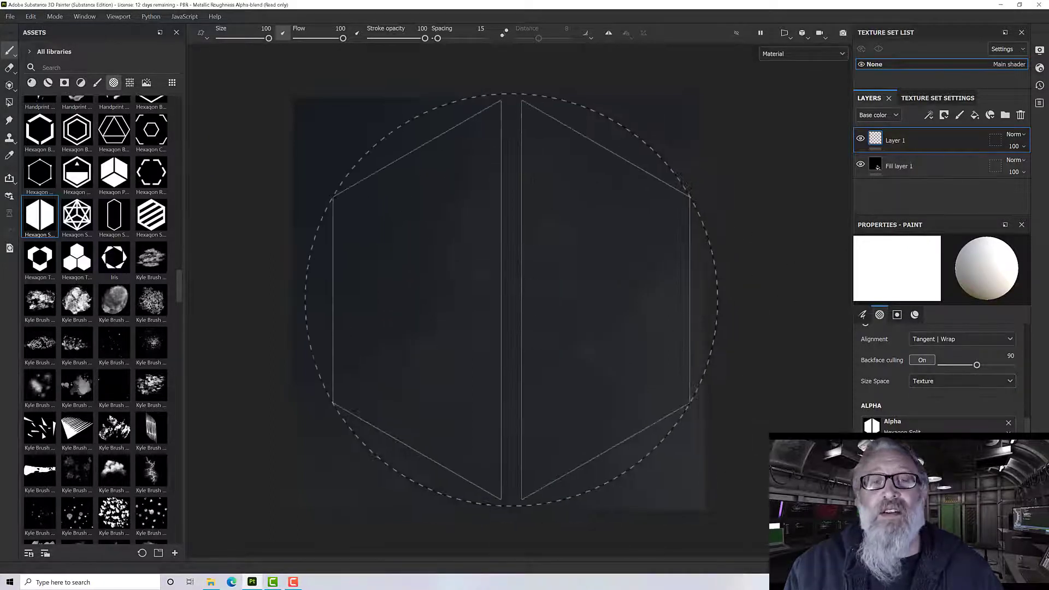
{"action": "right_click_drag", "start_coordinate": [510, 301], "coordinate": [495, 302], "text": "ctrl"}
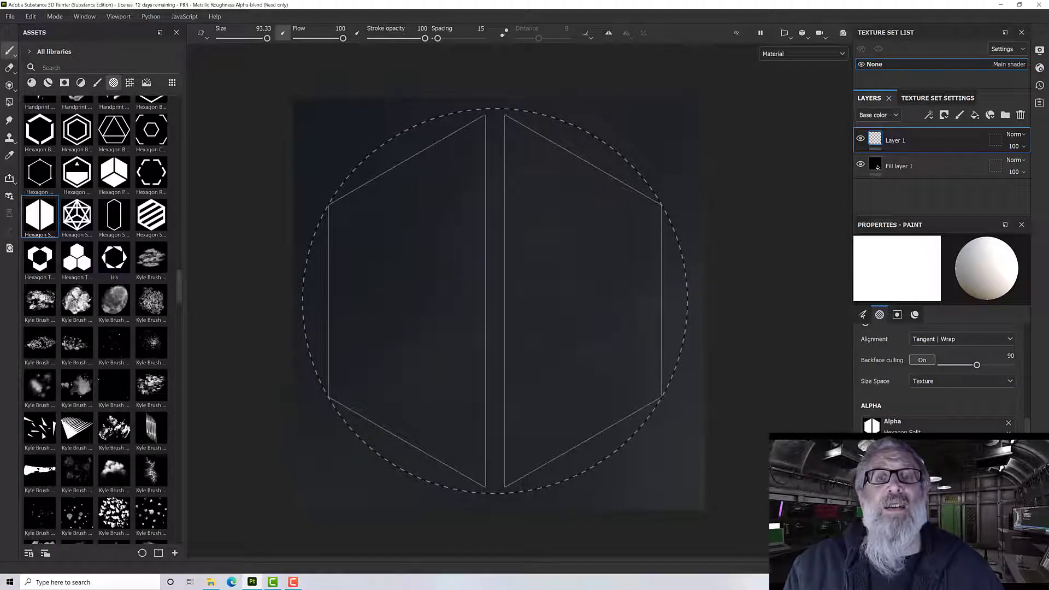
{"action": "scroll", "coordinate": [901, 373], "scroll_direction": "up", "scroll_amount": 5}
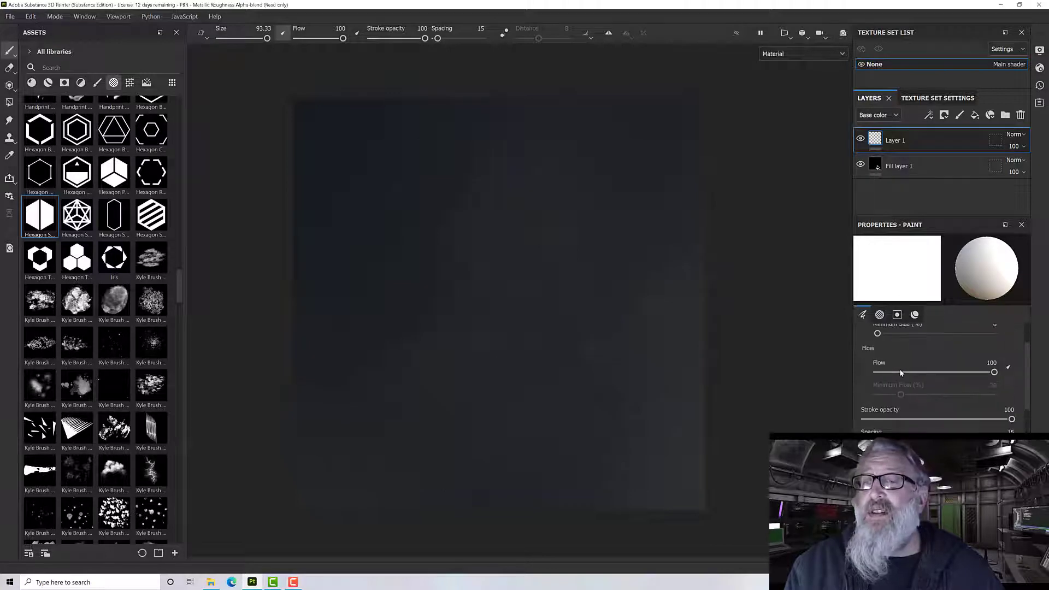
{"action": "left_click", "coordinate": [989, 364]}
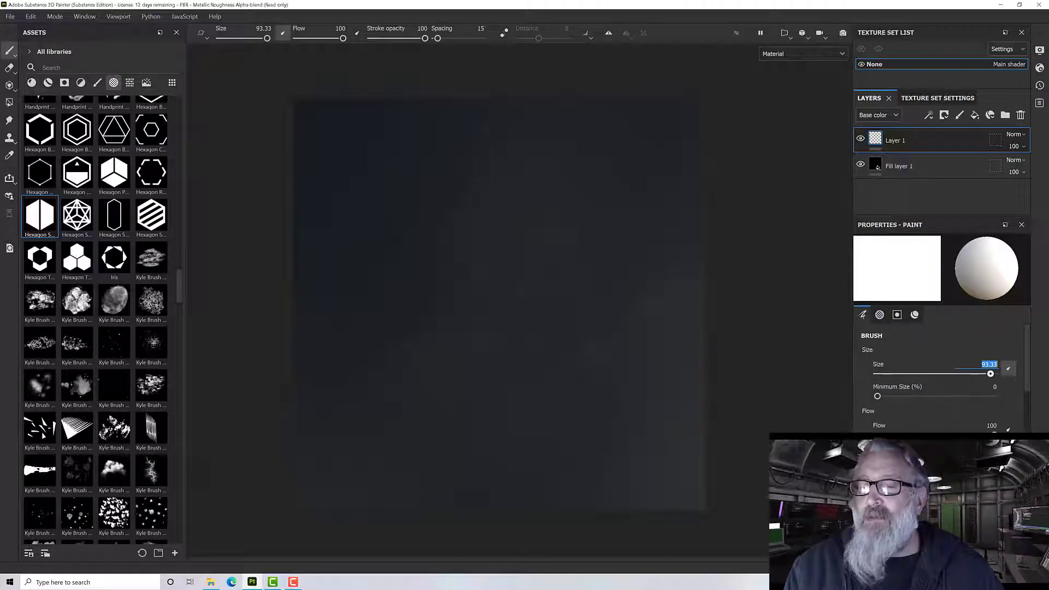
{"action": "scroll", "coordinate": [1011, 373], "scroll_direction": "down", "scroll_amount": 2}
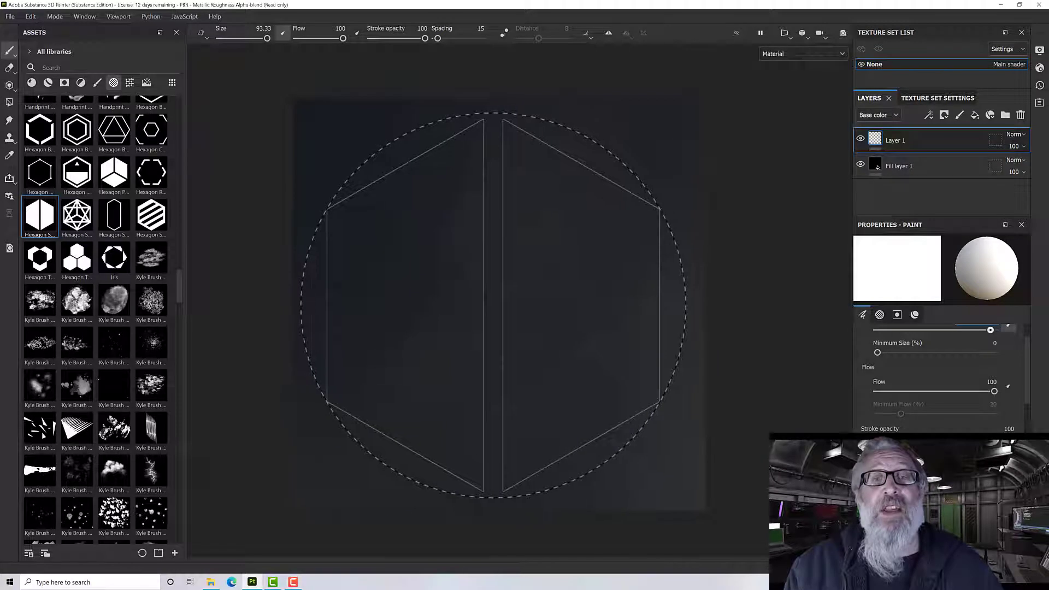
Stamp the split hexagon at the plane centre, then check Base color, Height and Material views
{"action": "left_click", "coordinate": [495, 305]}
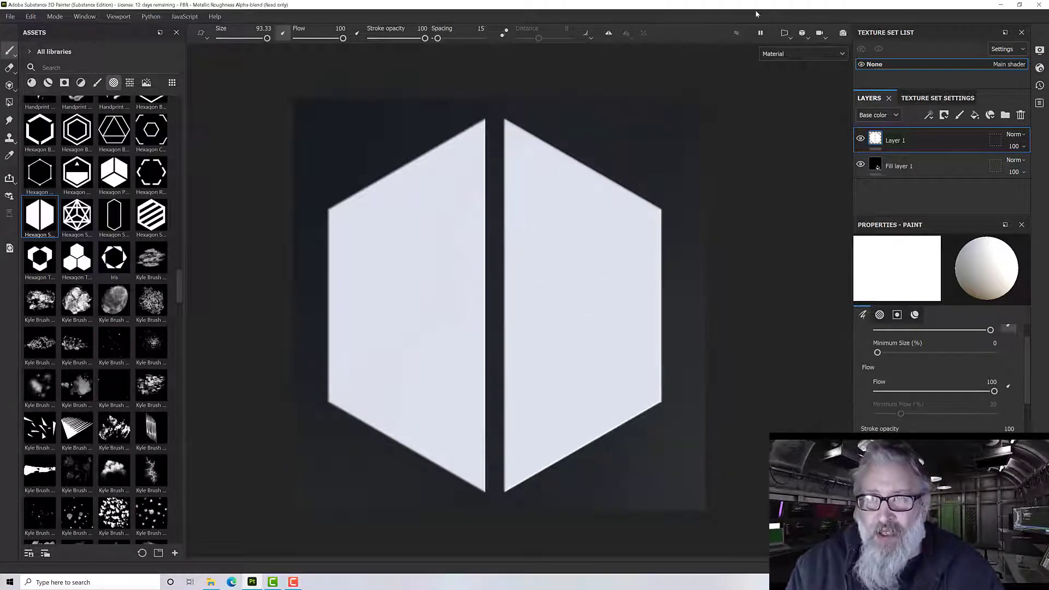
{"action": "left_click", "coordinate": [778, 54]}
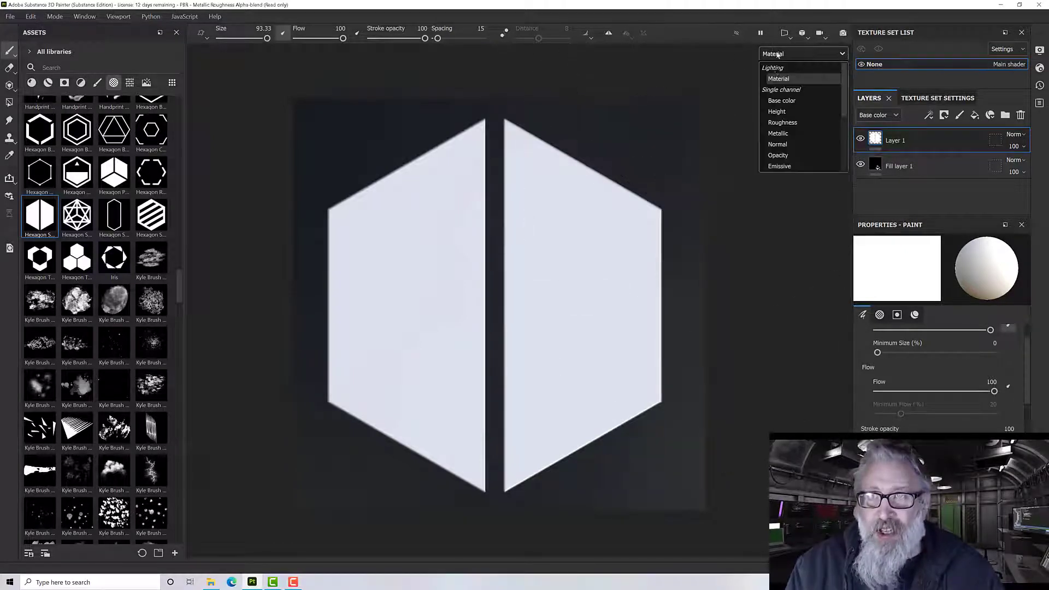
{"action": "left_click", "coordinate": [786, 101]}
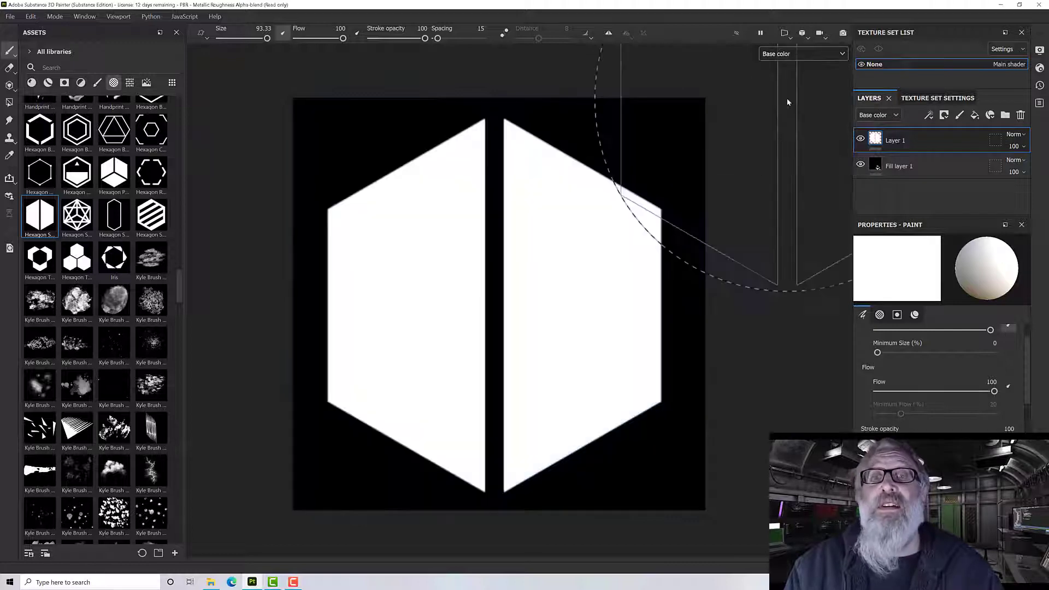
{"action": "left_click", "coordinate": [778, 54]}
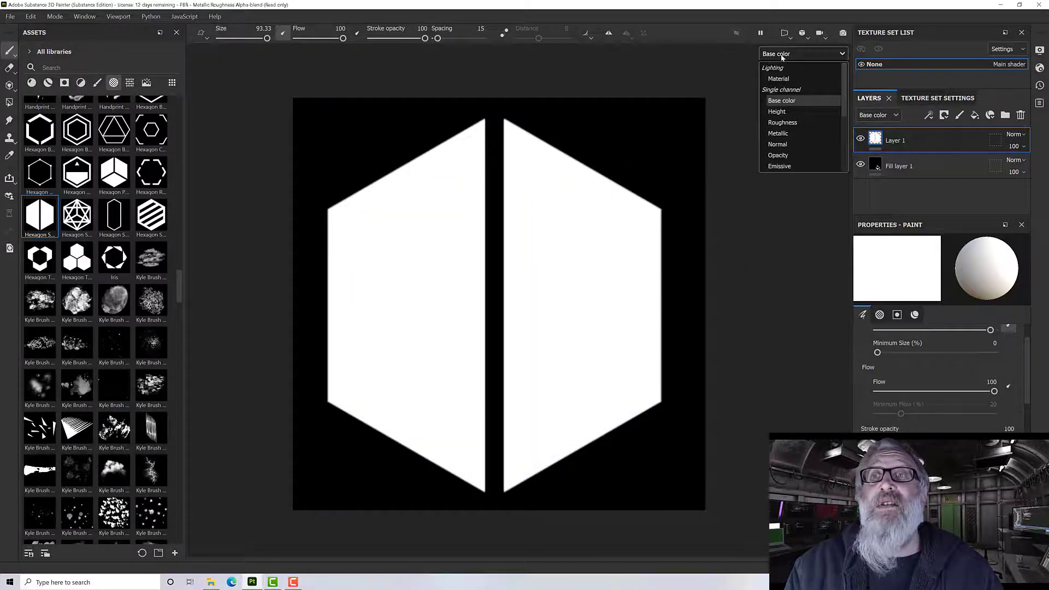
{"action": "left_click", "coordinate": [782, 111]}
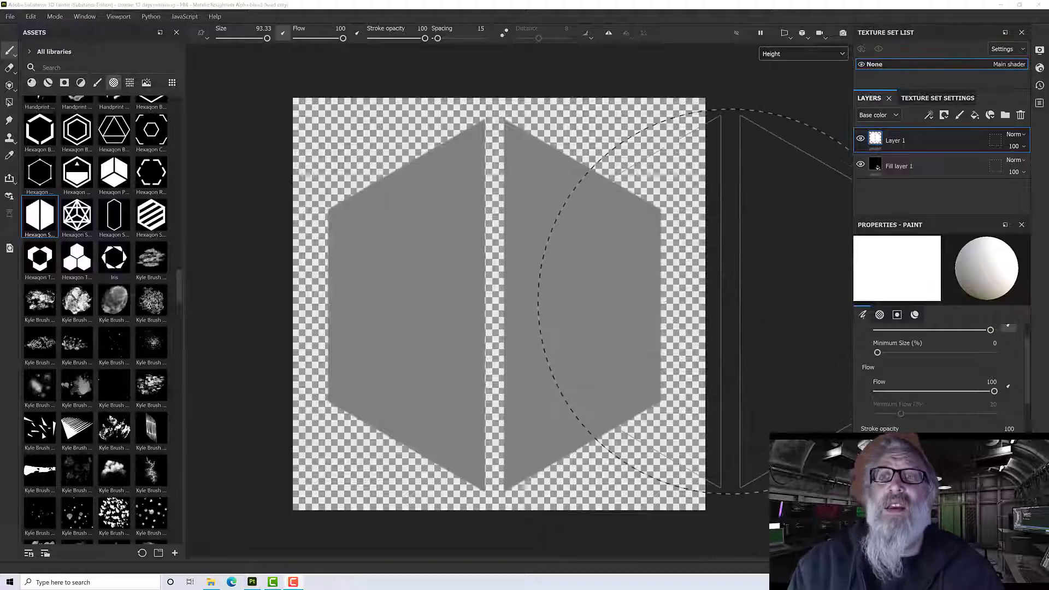
{"action": "left_click", "coordinate": [787, 54]}
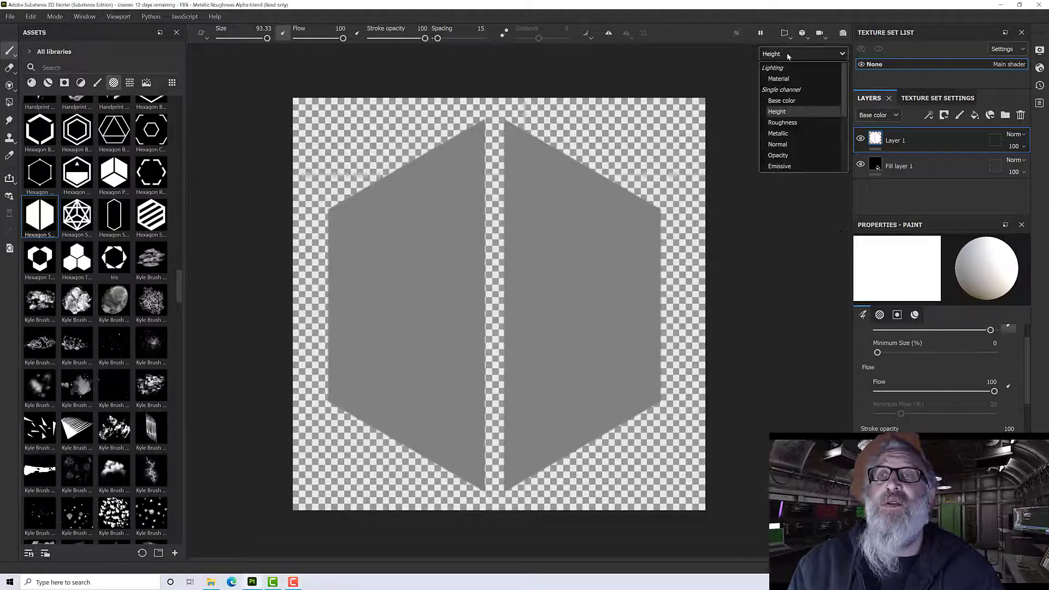
{"action": "left_click", "coordinate": [778, 79]}
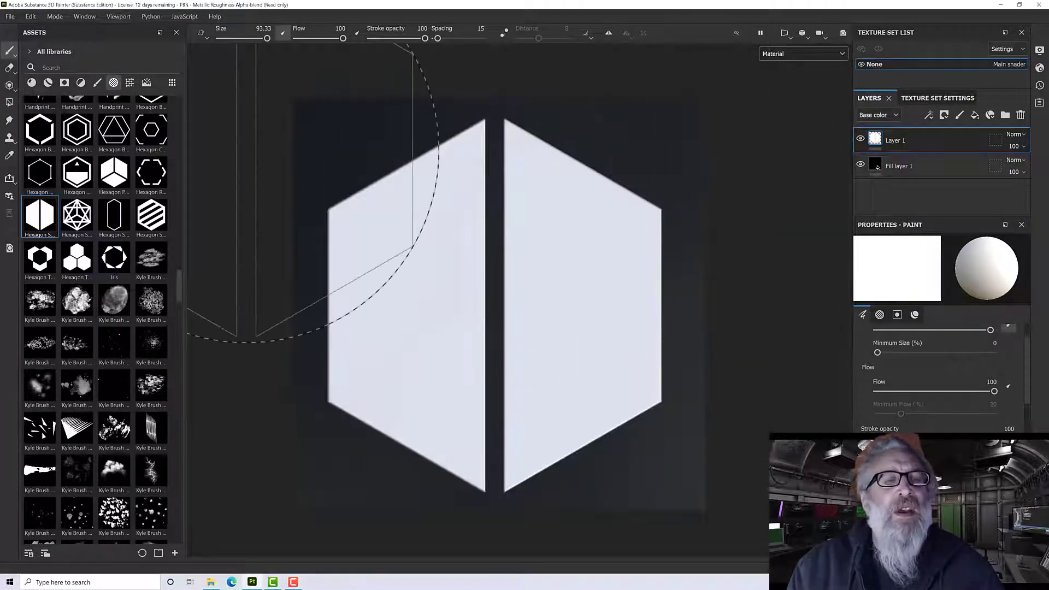
Rename Layer 1 to Base Alpha
{"action": "double_click", "coordinate": [901, 140]}
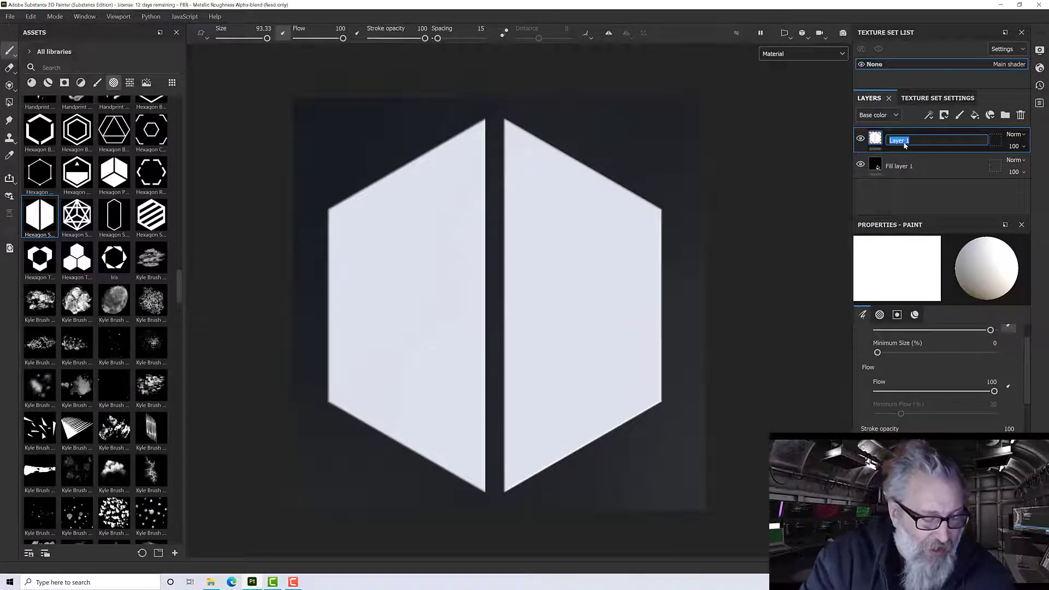
{"action": "type", "text": "Base Alpha"}
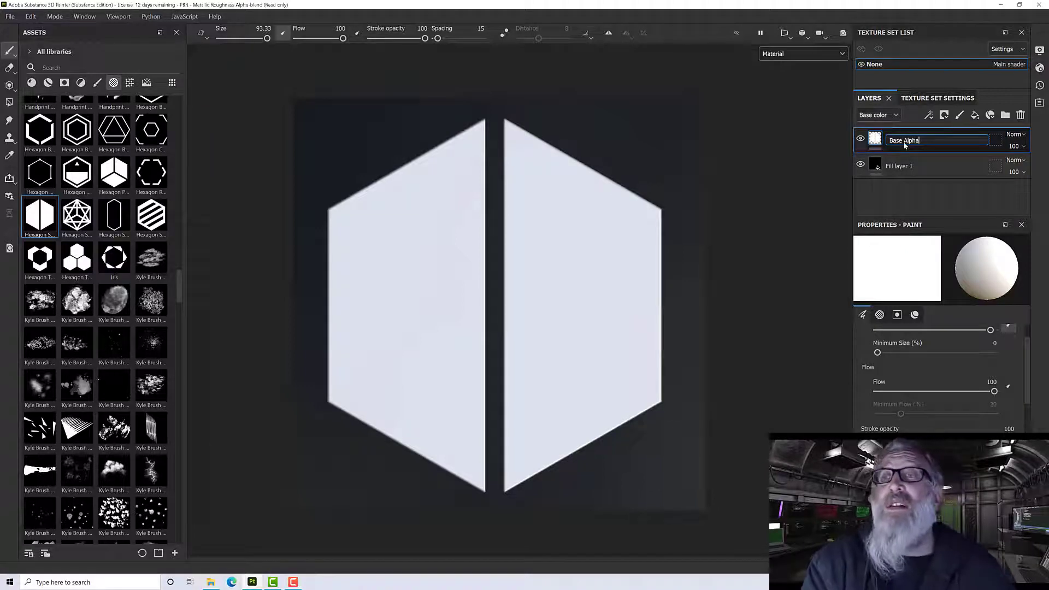
{"action": "key", "text": "Return"}
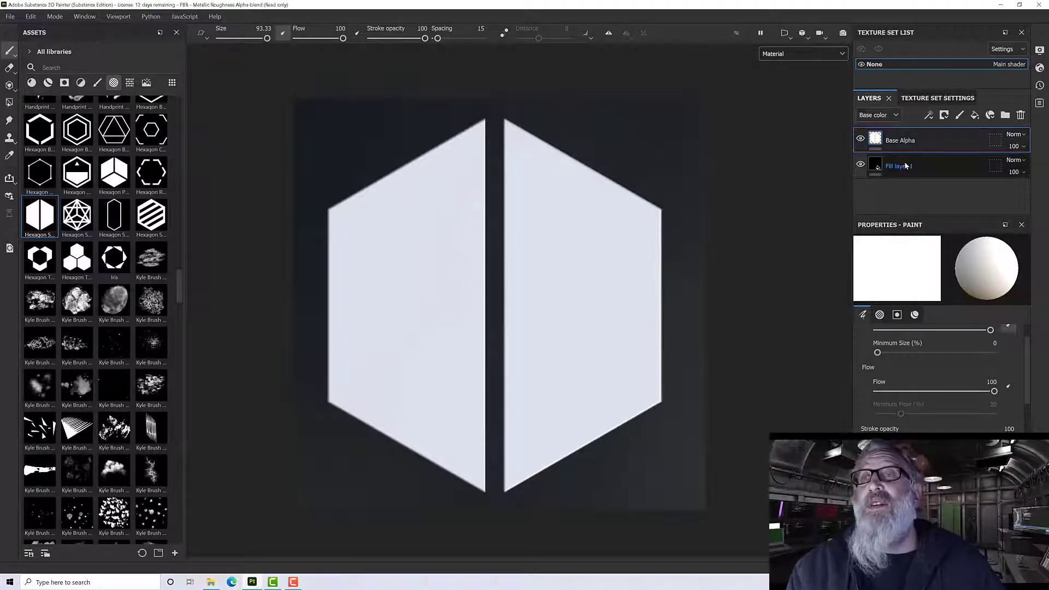
Add a fill layer above Base Alpha and name it Height Details Plus
{"action": "left_click", "coordinate": [975, 115]}
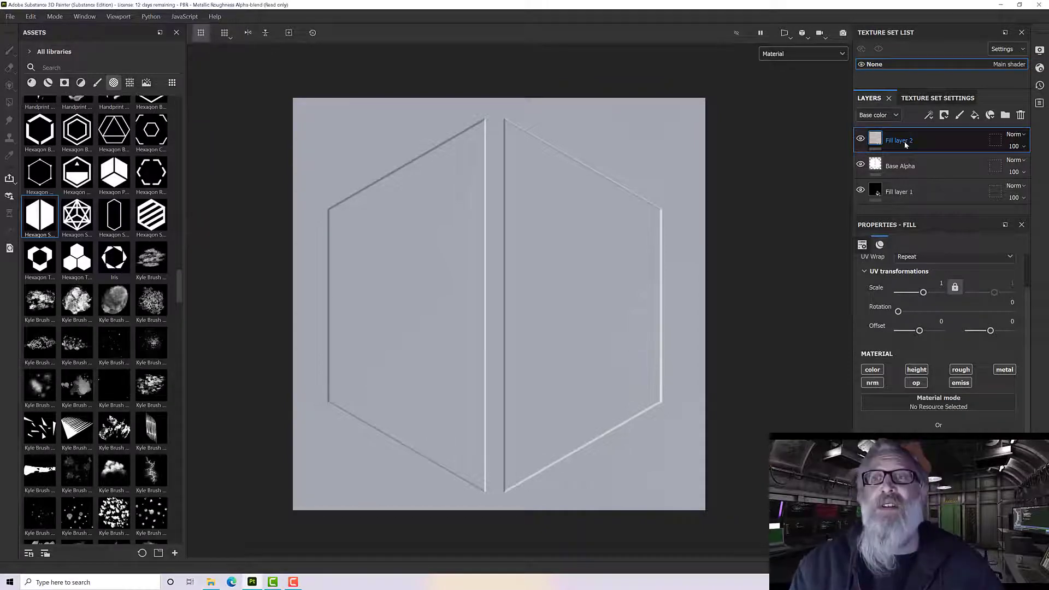
{"action": "double_click", "coordinate": [904, 141]}
{"action": "type", "text": "H"}
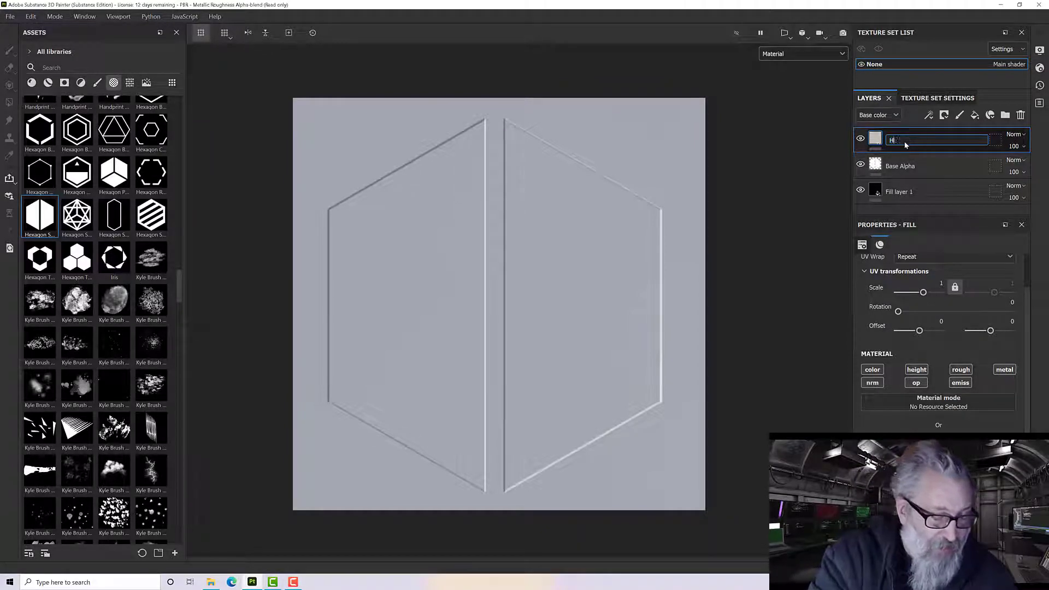
{"action": "type", "text": "eight Details"}
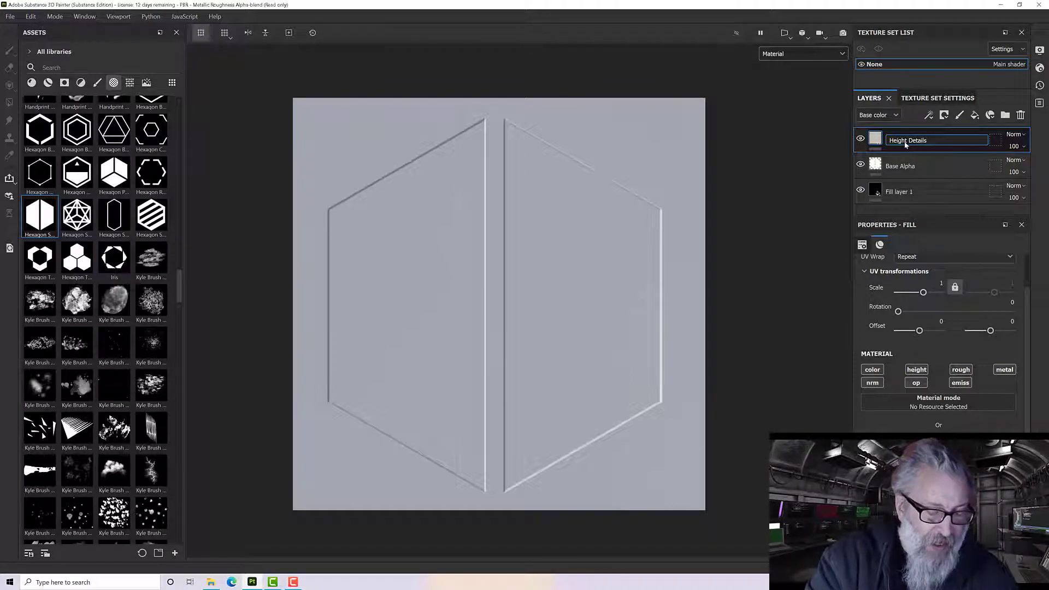
{"action": "type", "text": " Pl"}
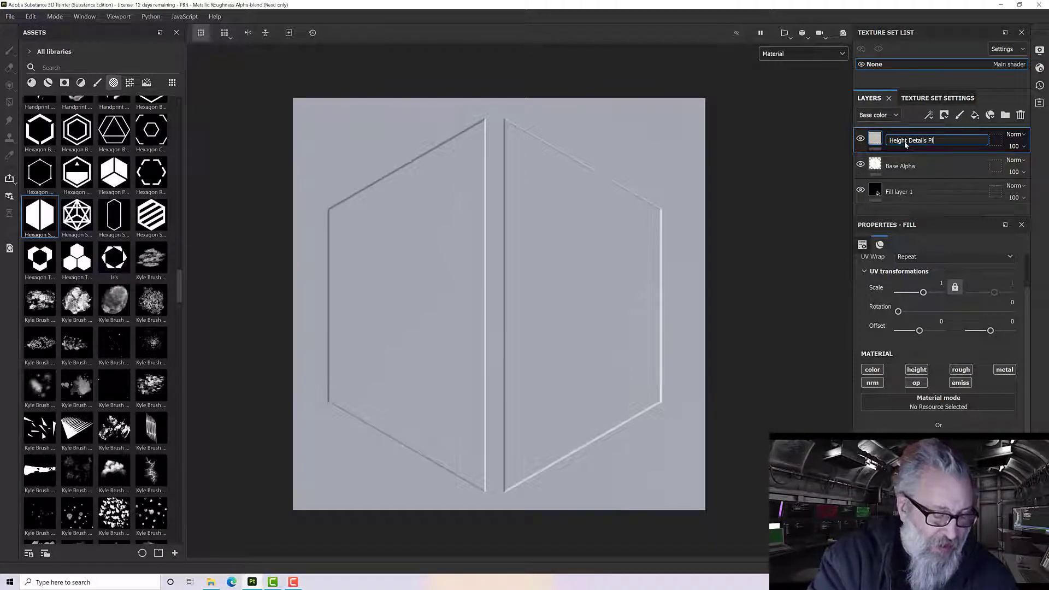
{"action": "type", "text": "us"}
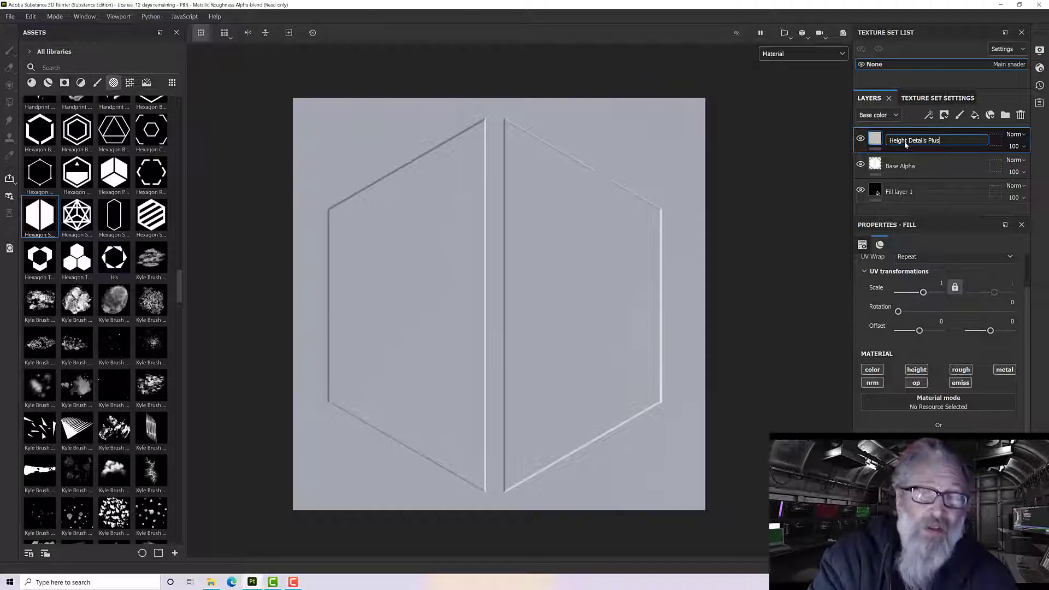
{"action": "left_click", "coordinate": [923, 165]}
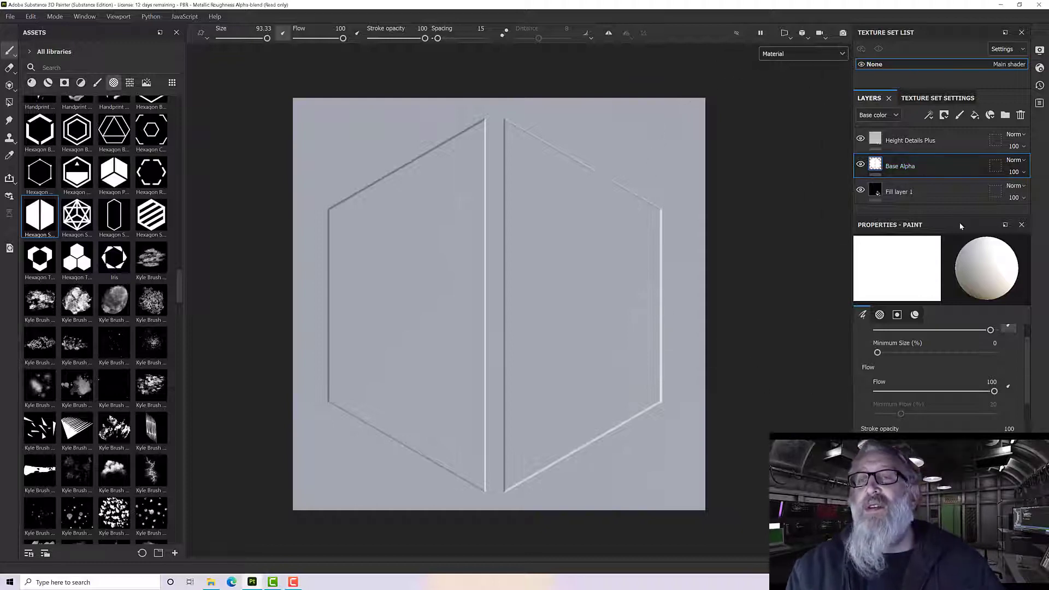
Disable the color, nrm, rough, emiss and metal channels on Height Details Plus
{"action": "left_click", "coordinate": [908, 144]}
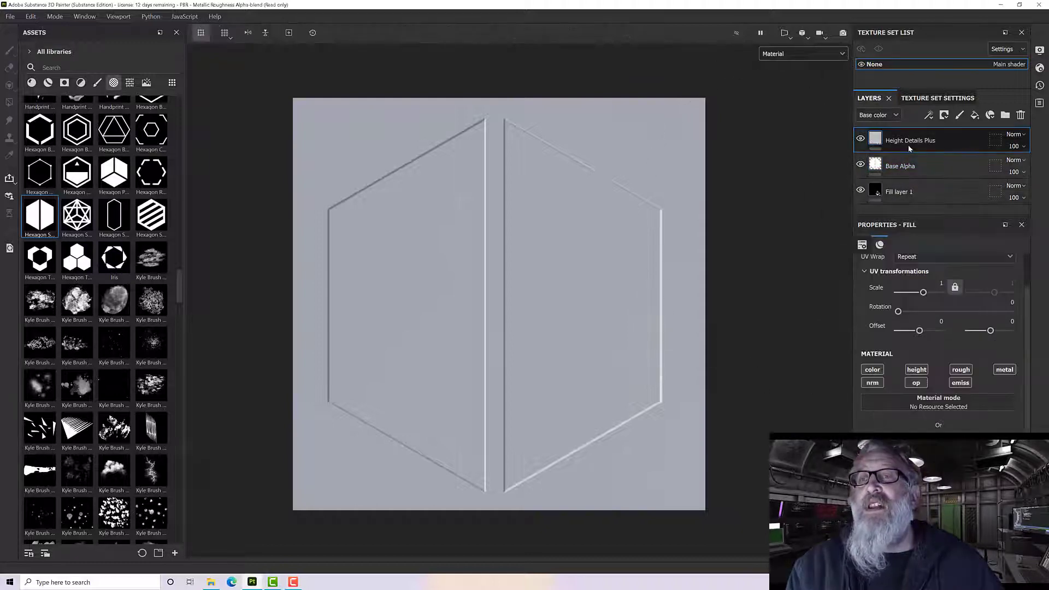
{"action": "left_click", "coordinate": [876, 373]}
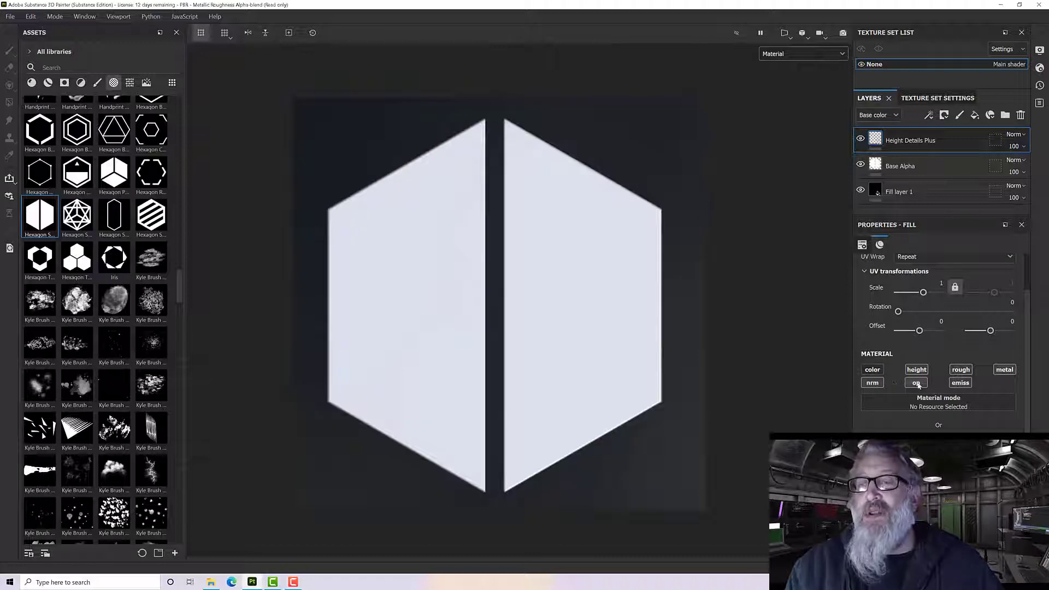
{"action": "left_click", "coordinate": [872, 383]}
{"action": "left_click", "coordinate": [960, 382]}
{"action": "left_click", "coordinate": [961, 369]}
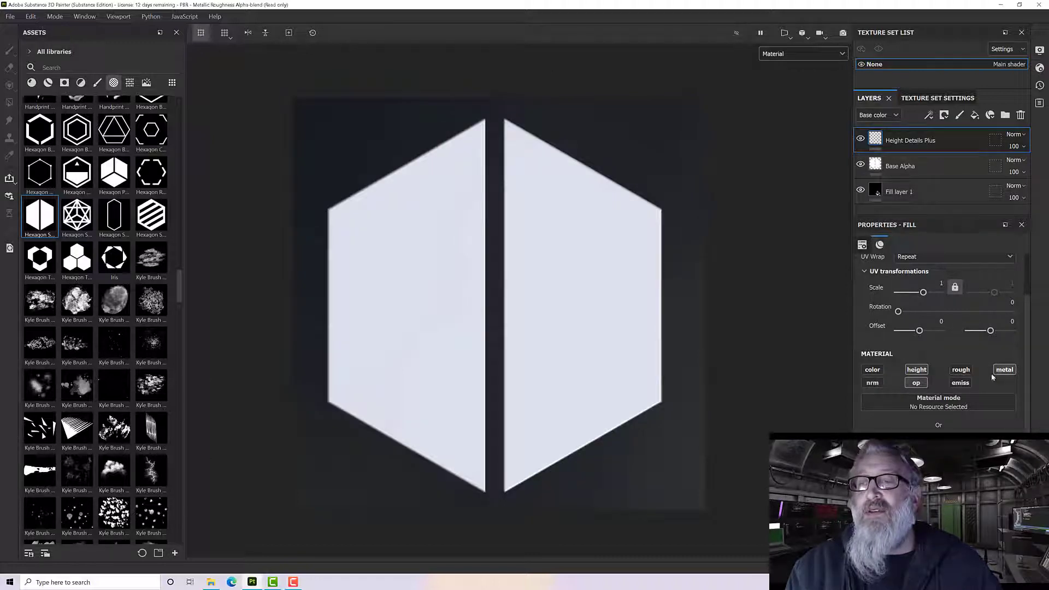
{"action": "left_click", "coordinate": [1004, 371]}
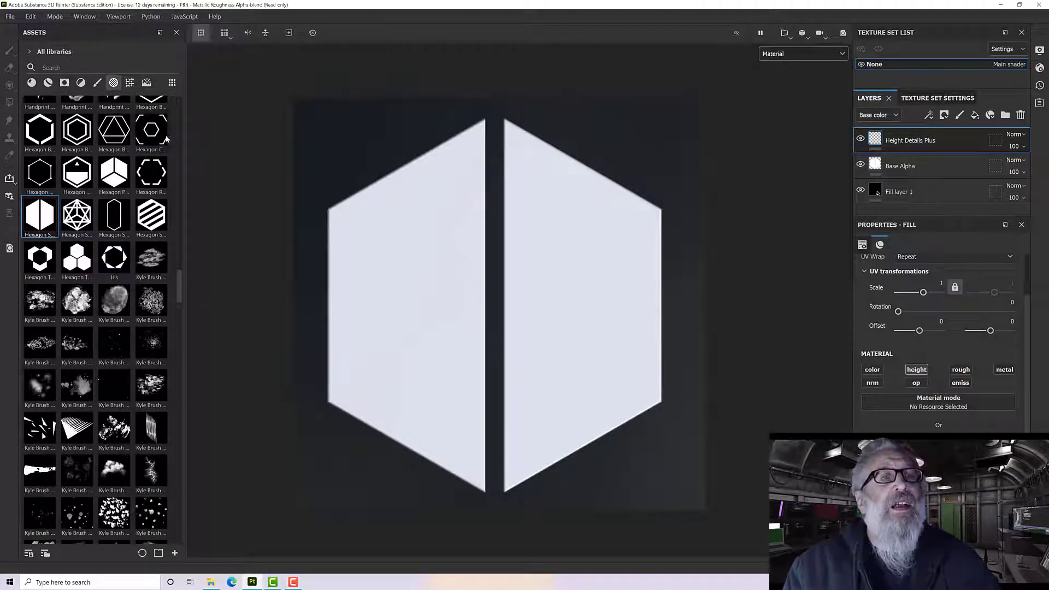
Pick the Basic Soft brush from a 'soft' brush search and give Height Details Plus a black mask
{"action": "left_click", "coordinate": [96, 84]}
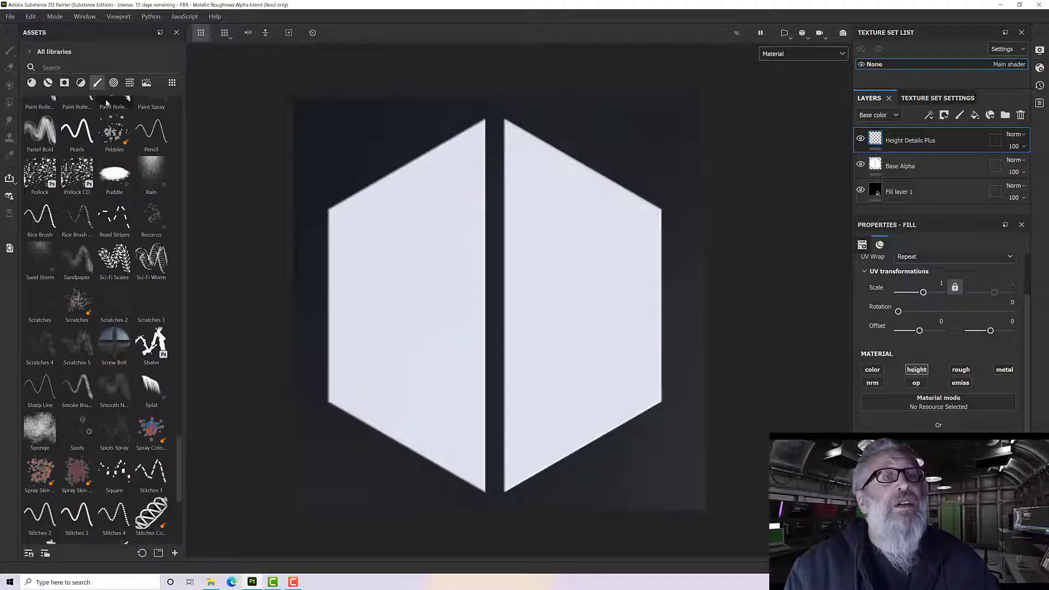
{"action": "scroll", "coordinate": [128, 140], "scroll_direction": "up", "scroll_amount": 10}
{"action": "scroll", "coordinate": [126, 139], "scroll_direction": "up", "scroll_amount": 10}
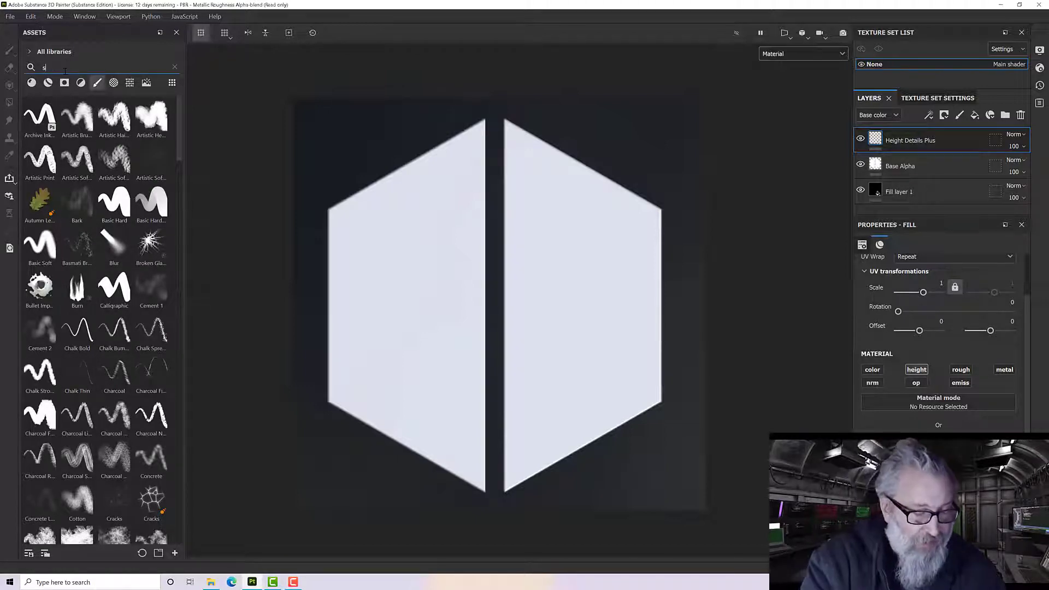
{"action": "type", "text": "oft"}
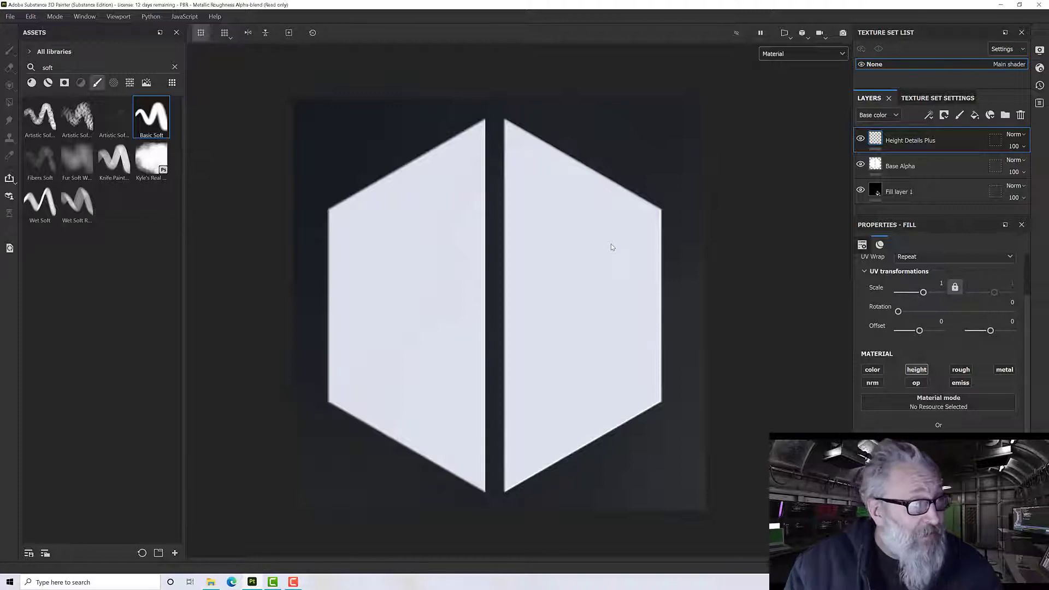
{"action": "right_click", "coordinate": [898, 141]}
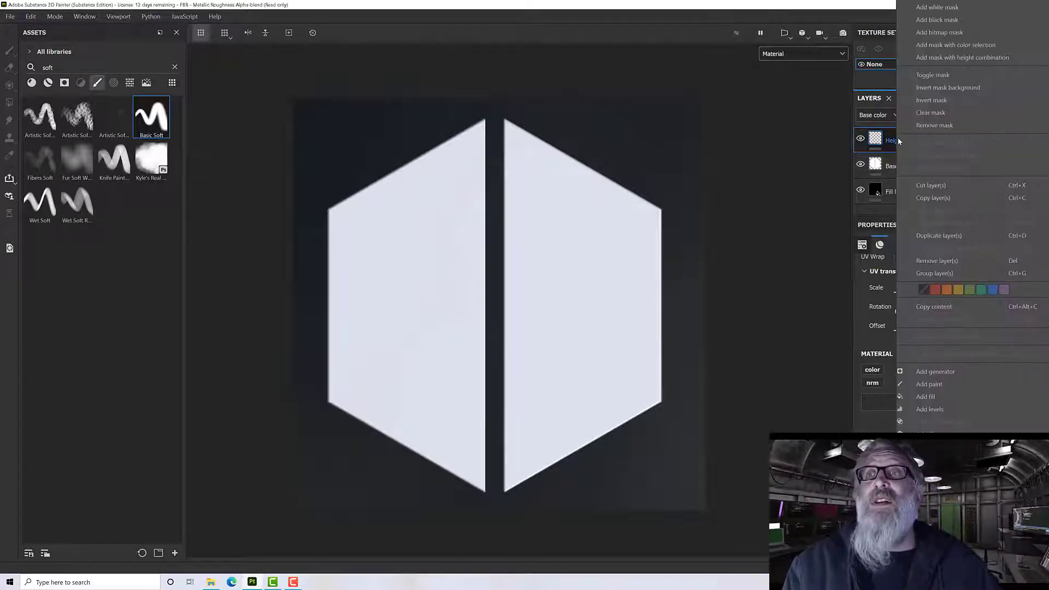
{"action": "left_click", "coordinate": [934, 20]}
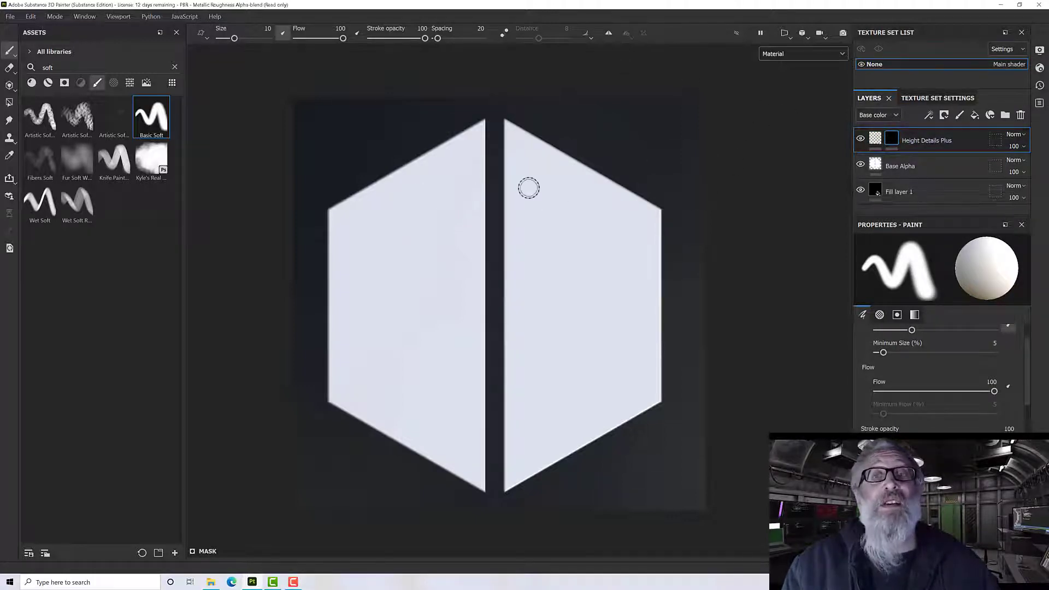
Turn on Mirror X symmetry with its plane offset to X -0.02
{"action": "left_click", "coordinate": [609, 35]}
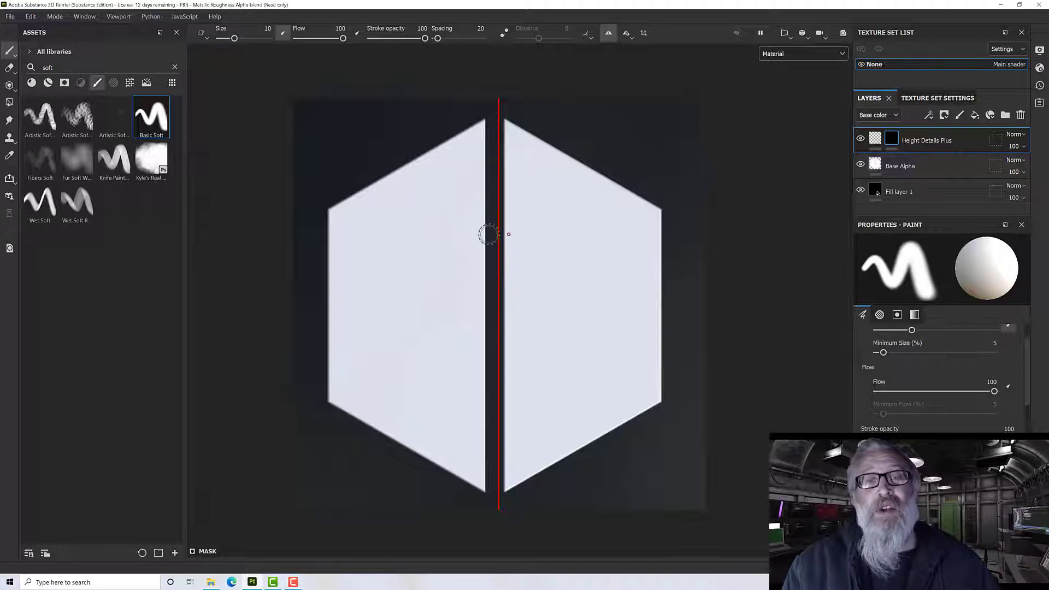
{"action": "left_click", "coordinate": [626, 34]}
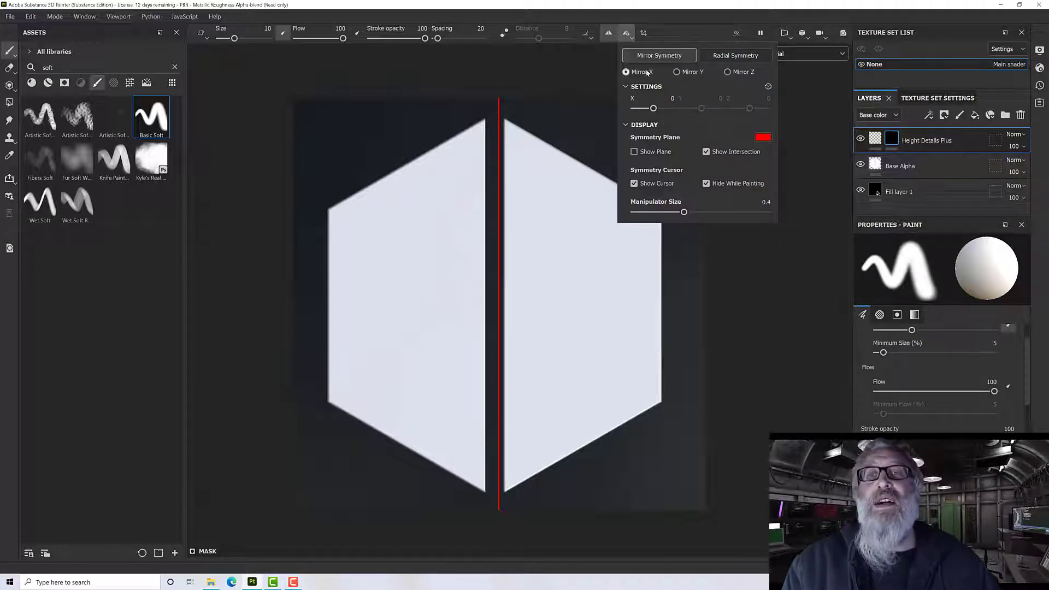
{"action": "left_click_drag", "start_coordinate": [654, 109], "coordinate": [653, 109]}
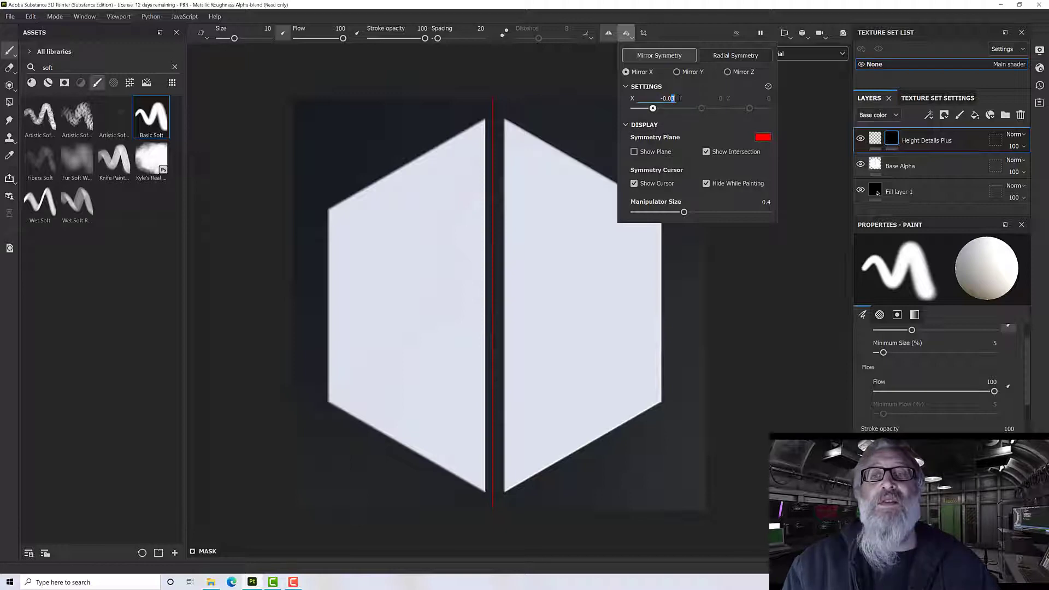
{"action": "type", "text": "2"}
{"action": "key", "text": "Return"}
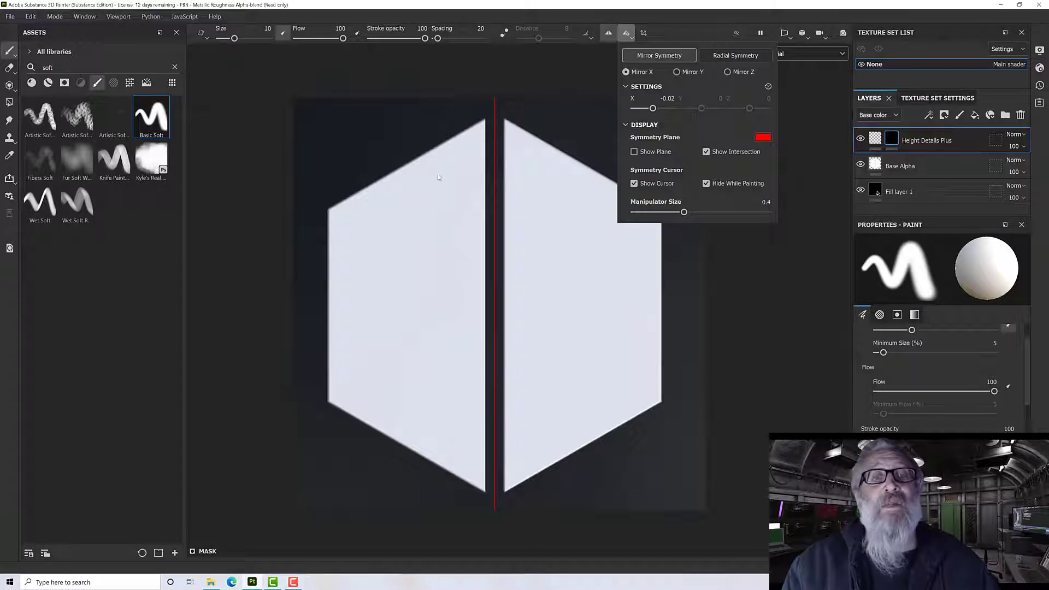
Stamp mirrored rivet dabs at the hexagon's top, upper side, lower side and bottom corners
{"action": "left_click", "coordinate": [467, 150]}
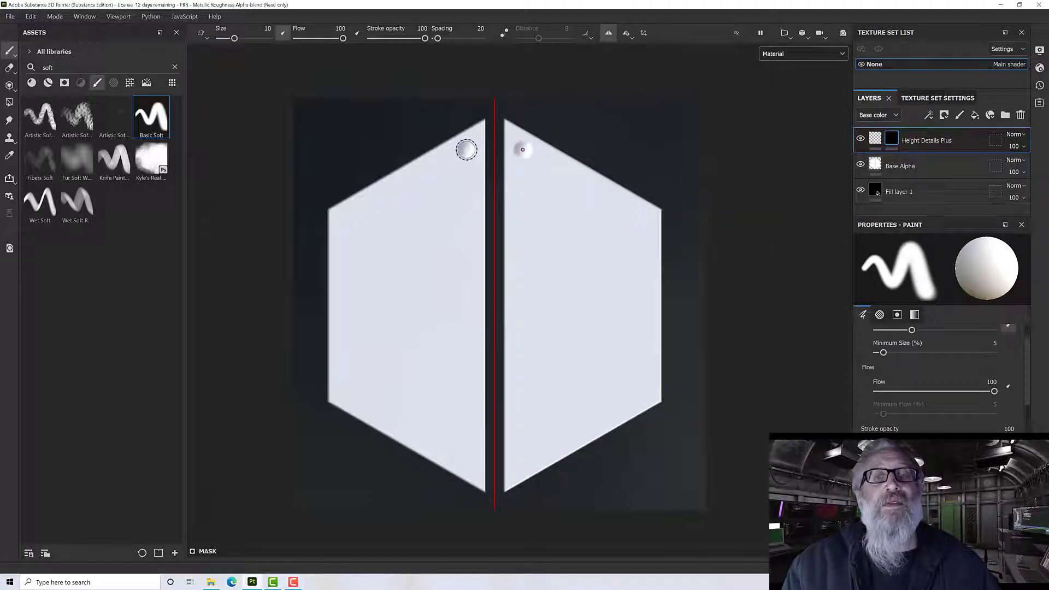
{"action": "left_click", "coordinate": [345, 219]}
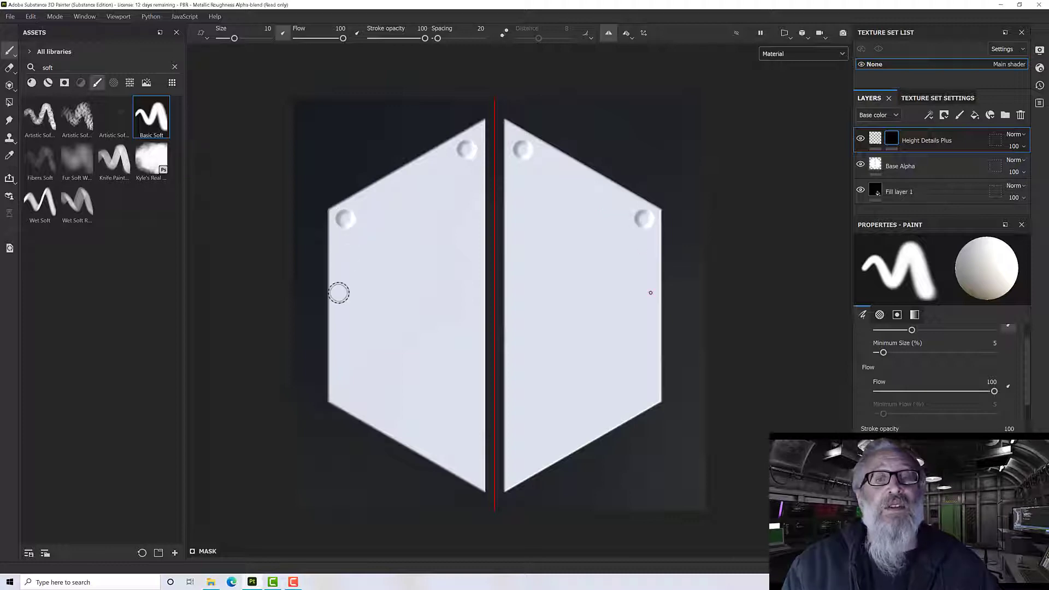
{"action": "left_click", "coordinate": [344, 391]}
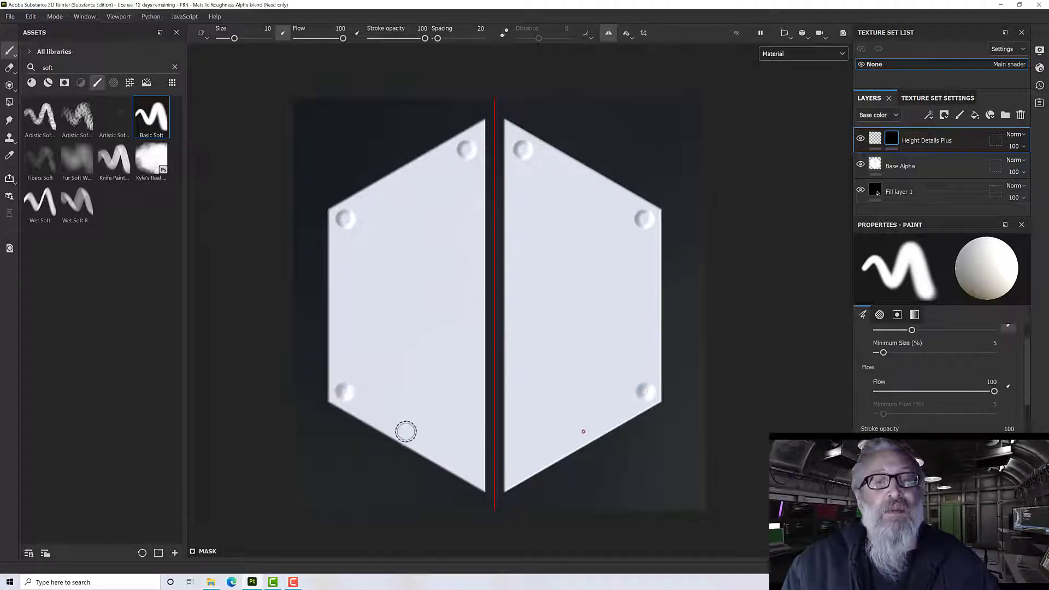
{"action": "left_click", "coordinate": [467, 466]}
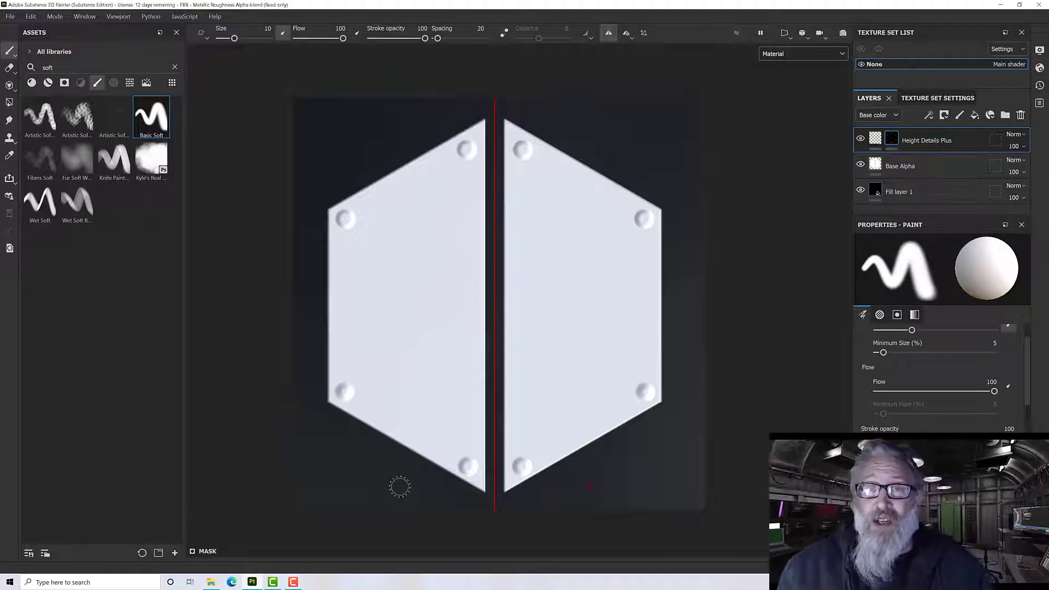
Check the rivets in the Height channel view, then return the viewport to Material
{"action": "left_click", "coordinate": [783, 57]}
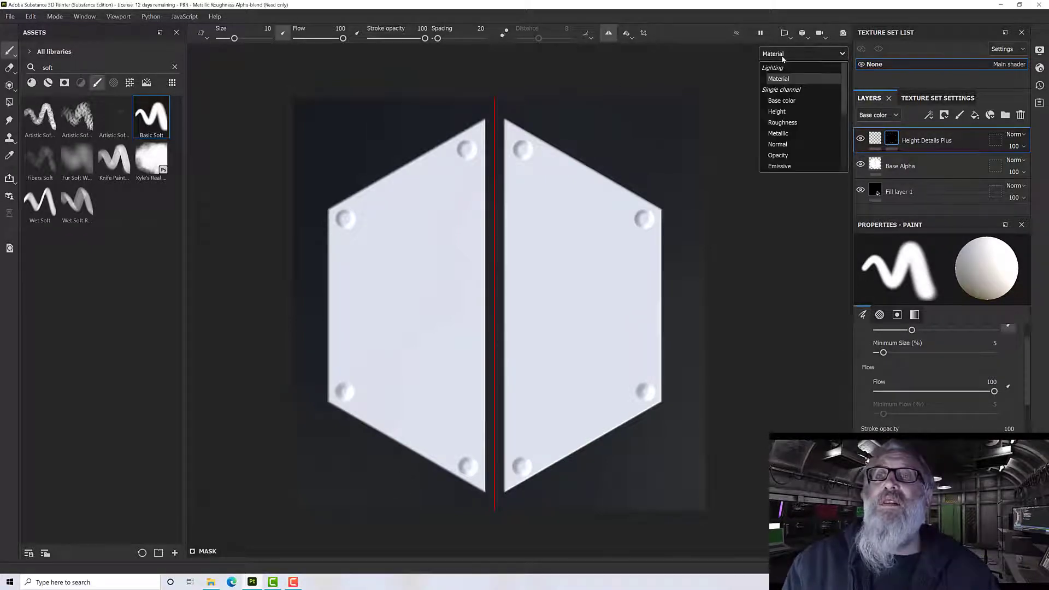
{"action": "left_click", "coordinate": [780, 111]}
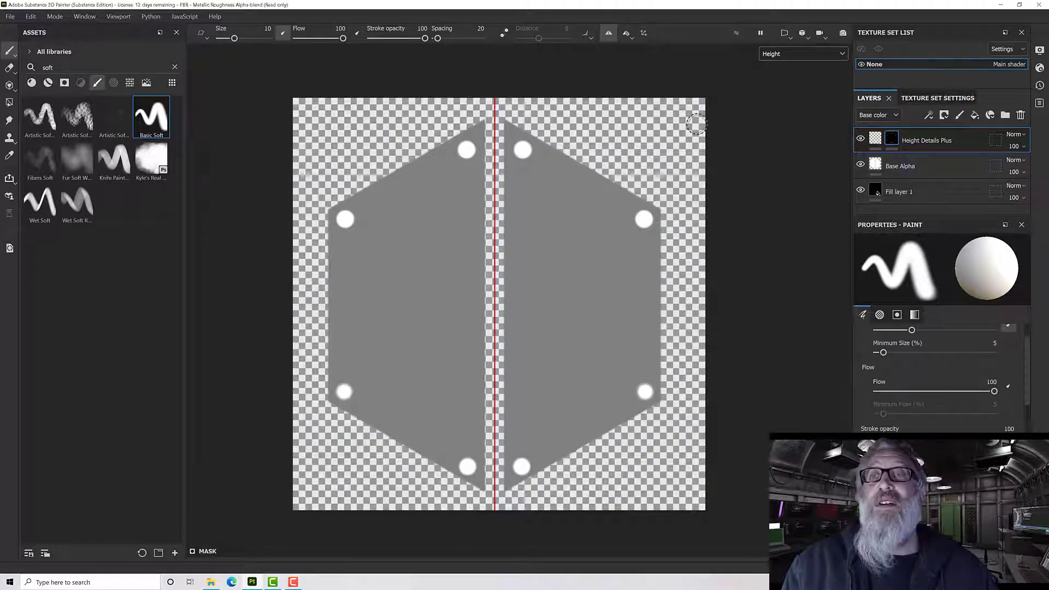
{"action": "left_click", "coordinate": [789, 55]}
{"action": "left_click", "coordinate": [779, 64]}
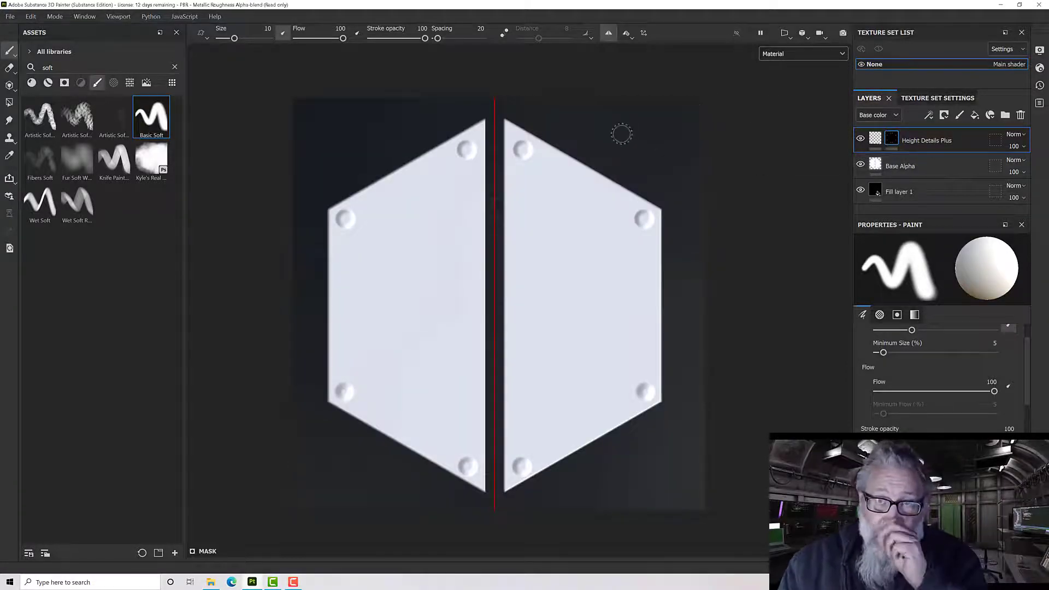
{"action": "right_click", "coordinate": [917, 142]}
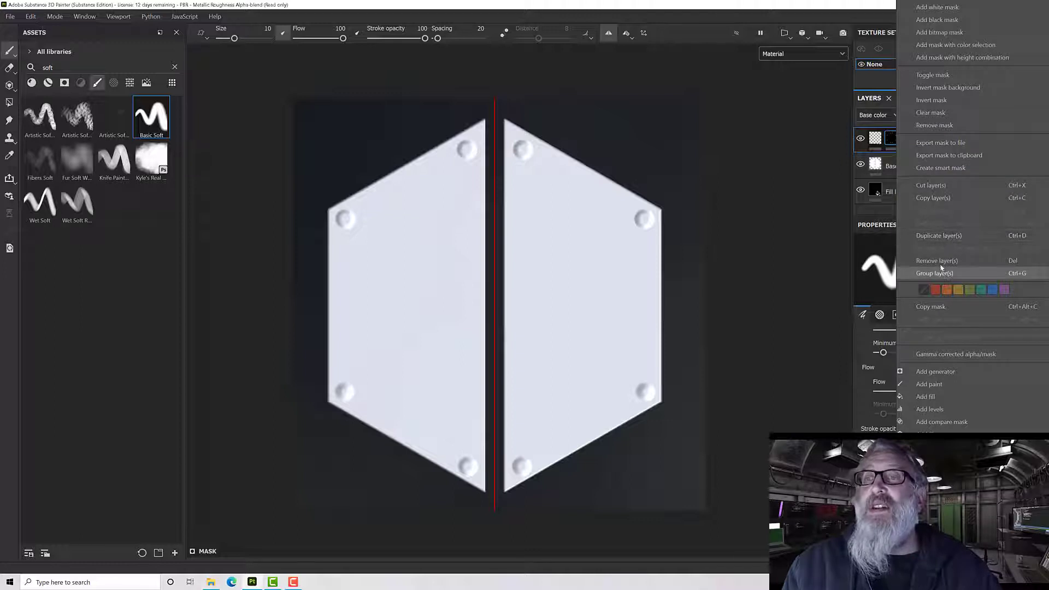
Duplicate Height Details Plus and swap the copy's rivet mask for a fresh black mask
{"action": "left_click", "coordinate": [940, 240]}
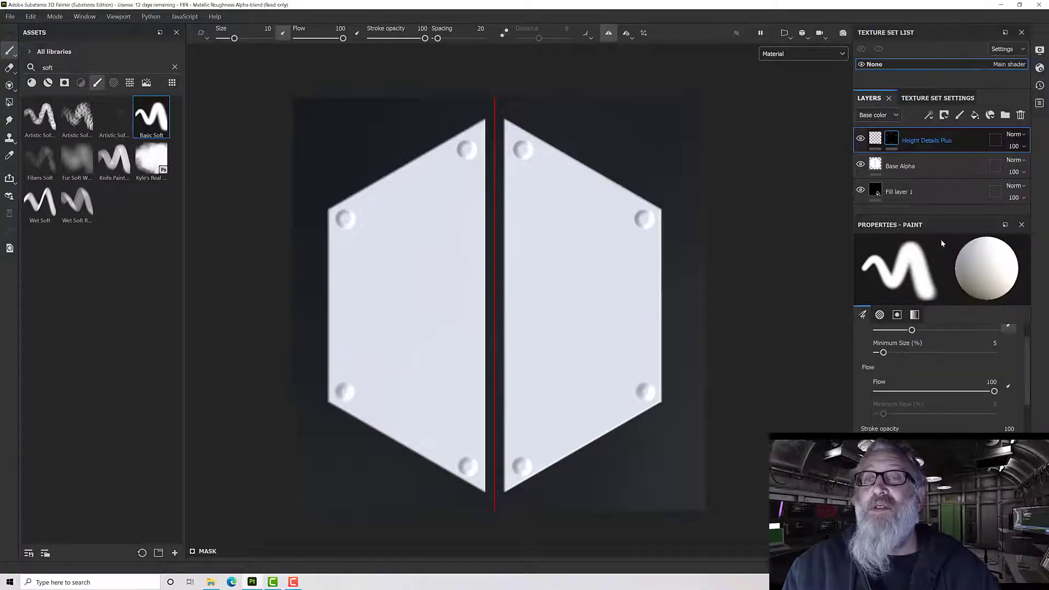
{"action": "right_click", "coordinate": [896, 143]}
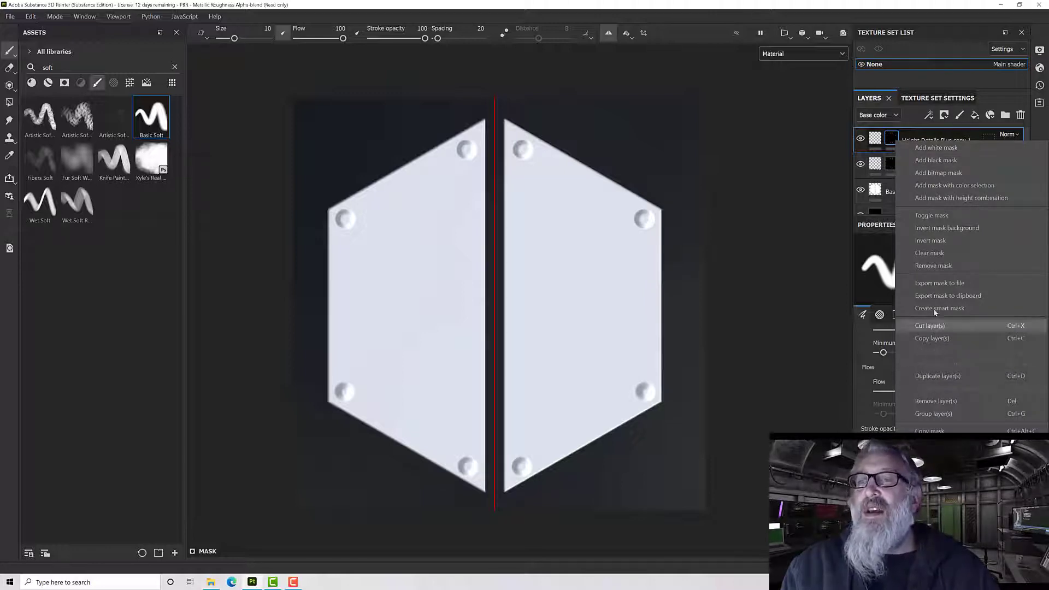
{"action": "left_click", "coordinate": [934, 267]}
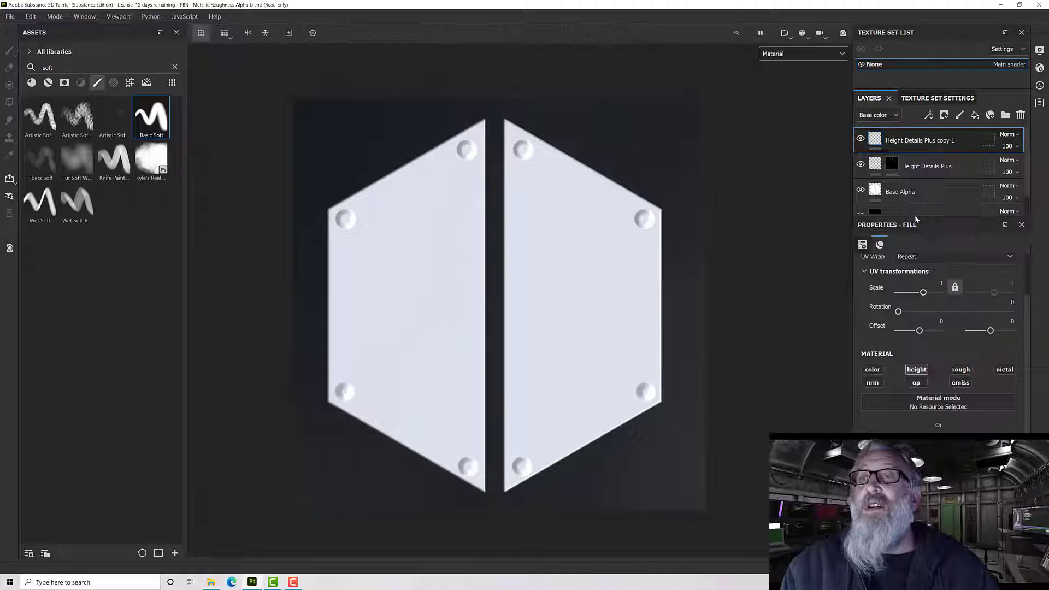
{"action": "right_click", "coordinate": [904, 143]}
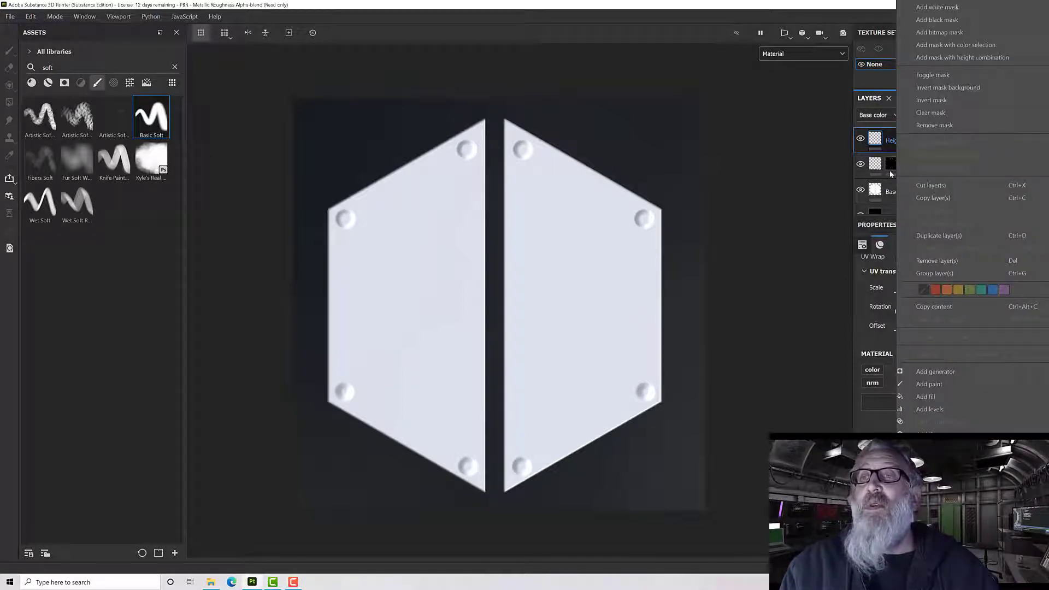
{"action": "left_click", "coordinate": [937, 20]}
{"action": "left_click", "coordinate": [876, 141]}
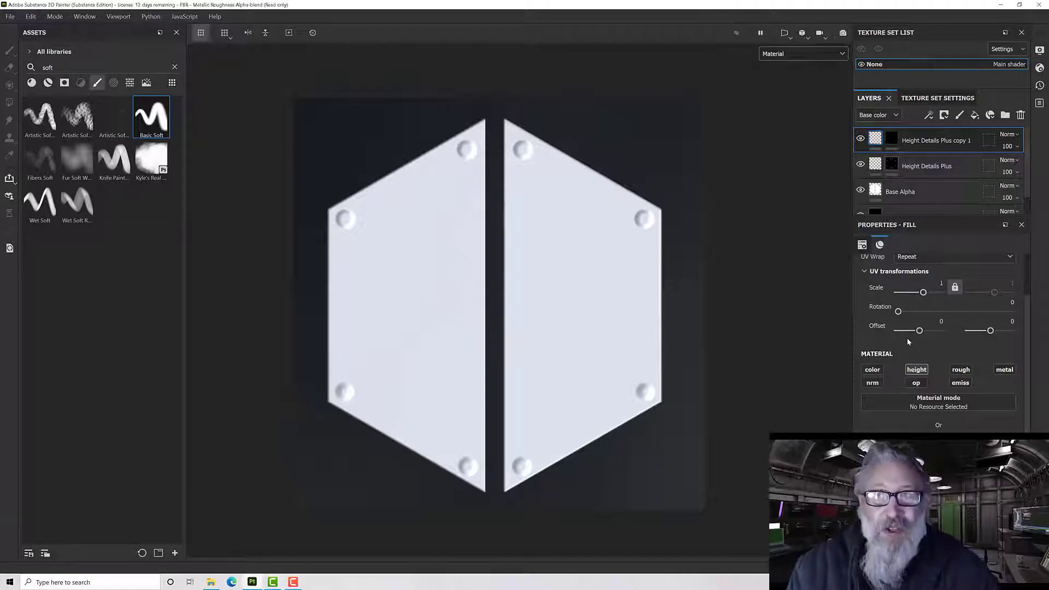
Select the copy's black mask for brush painting and turn off mirror symmetry
{"action": "left_click", "coordinate": [896, 139]}
{"action": "key", "text": "1"}
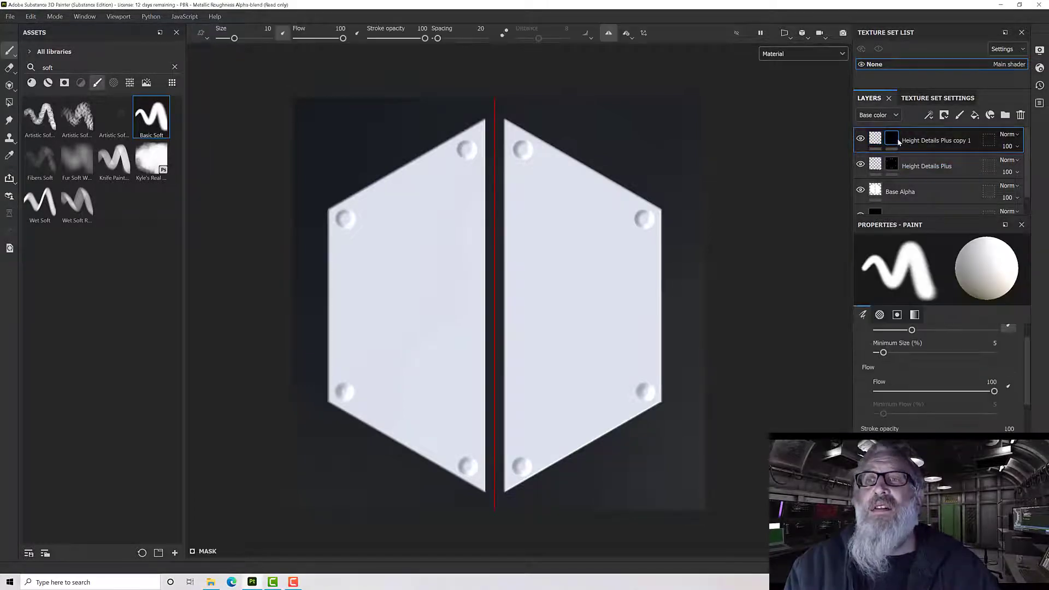
{"action": "left_click", "coordinate": [608, 33]}
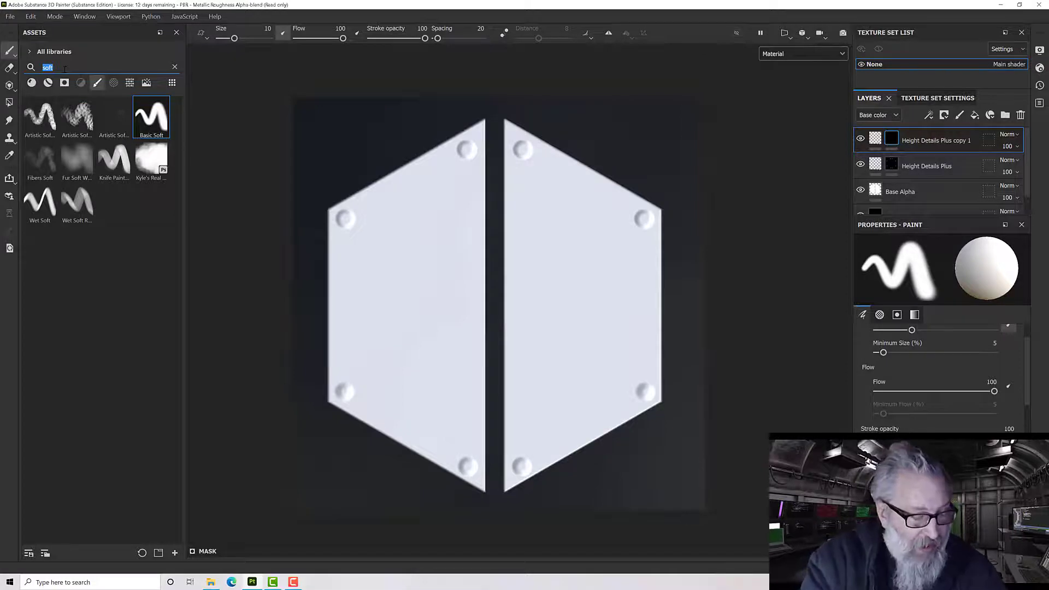
Load the Scratches brush from a 'scratch' search and display the mask in the viewport
{"action": "type", "text": "scratc"}
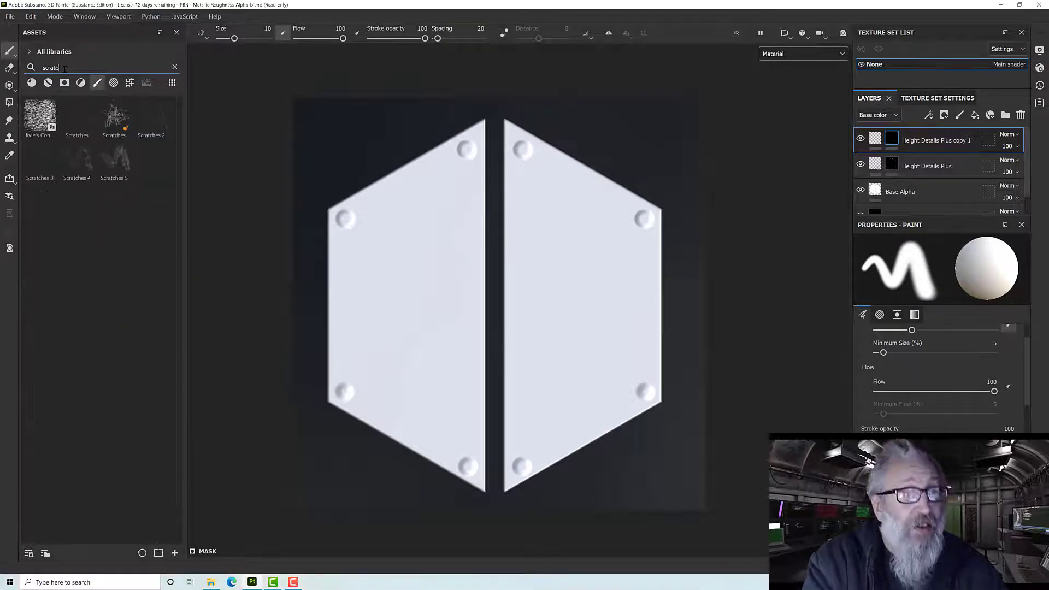
{"action": "type", "text": "h"}
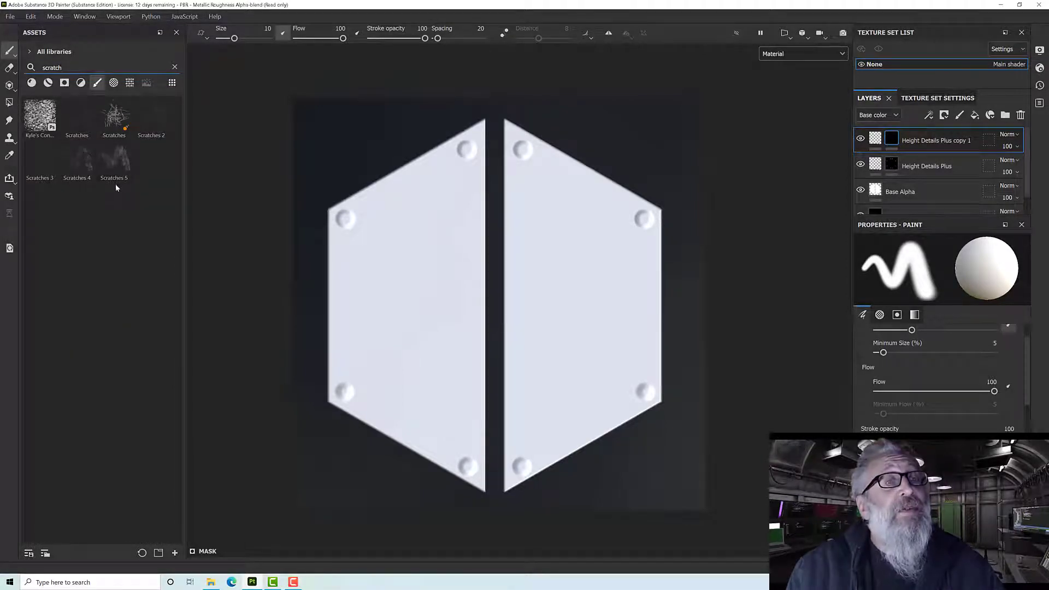
{"action": "left_click", "coordinate": [118, 125]}
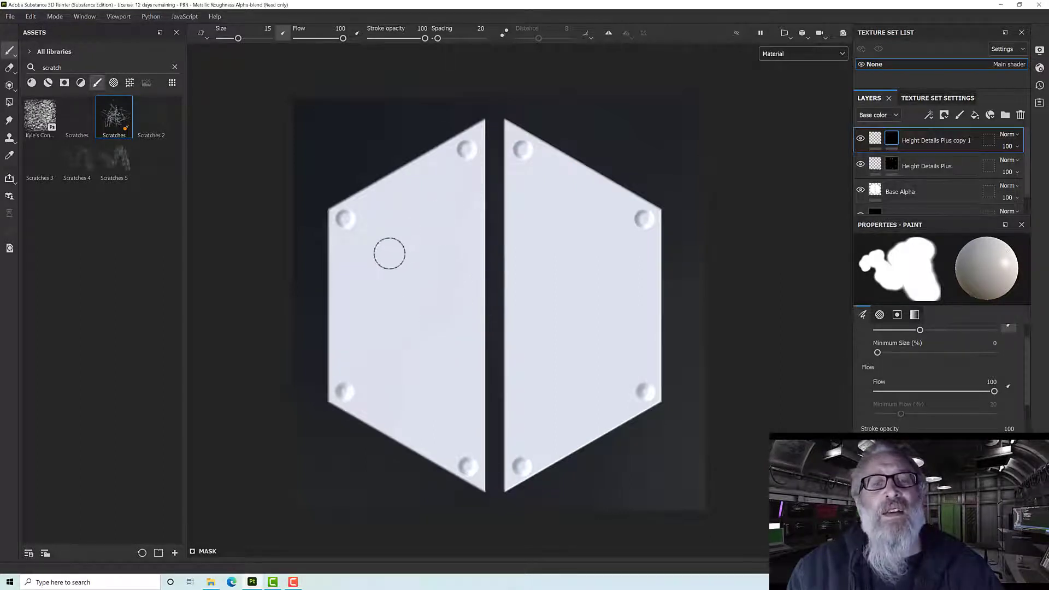
{"action": "left_click", "coordinate": [775, 55]}
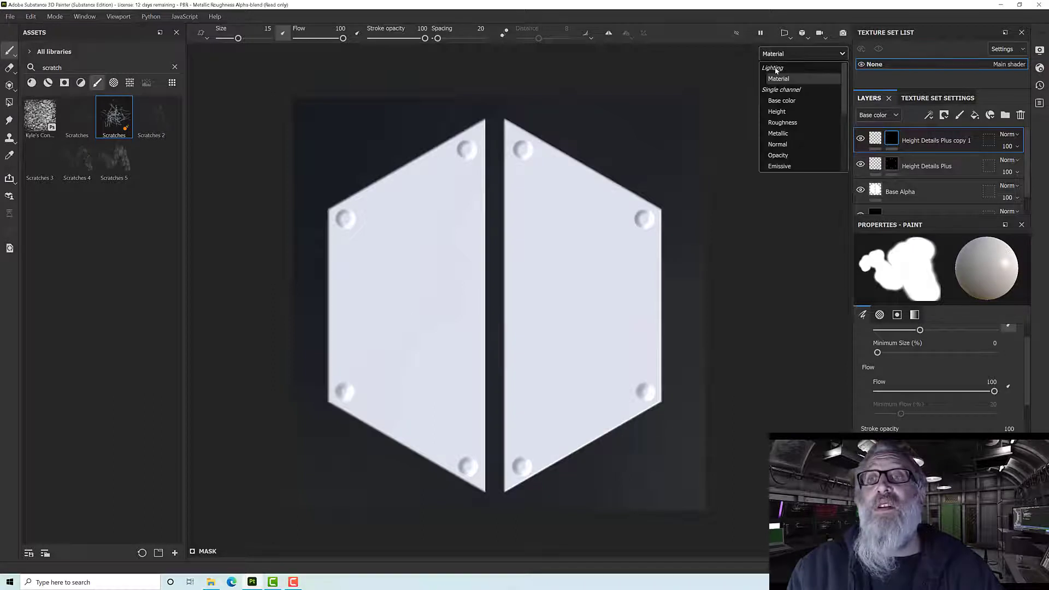
{"action": "key", "text": "Escape"}
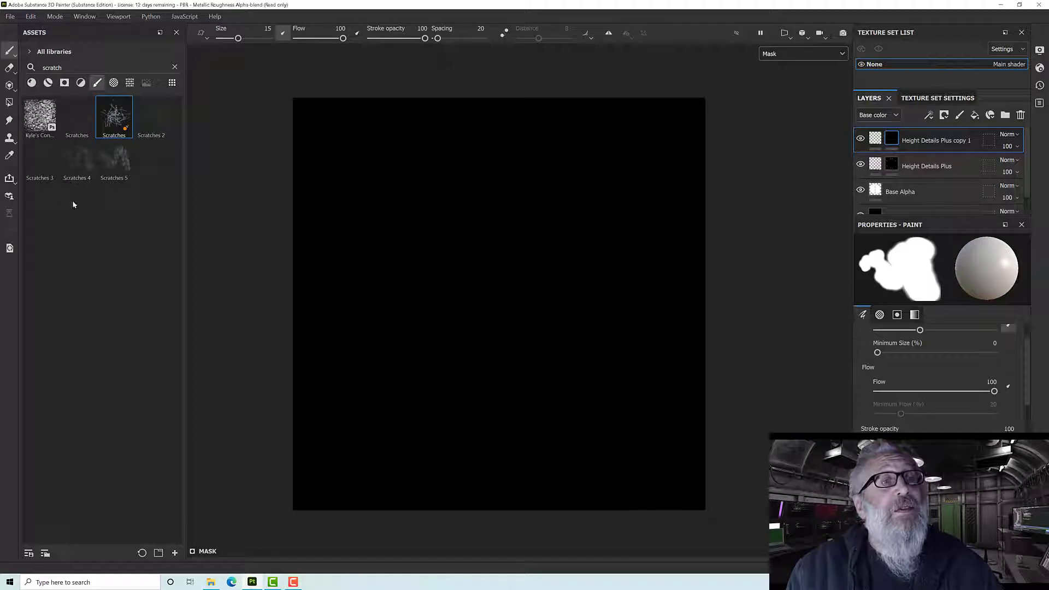
Paint scratch strokes into the mask with the Scratches brush at about size 36, then view Height
{"action": "left_click", "coordinate": [114, 161]}
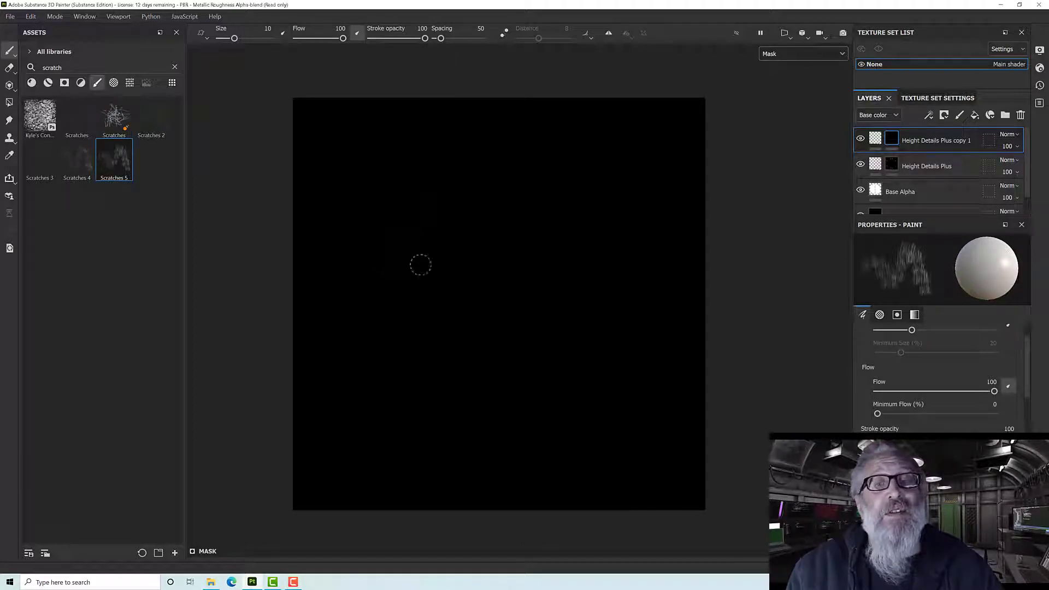
{"action": "right_click_drag", "start_coordinate": [417, 276], "coordinate": [427, 280], "text": "ctrl"}
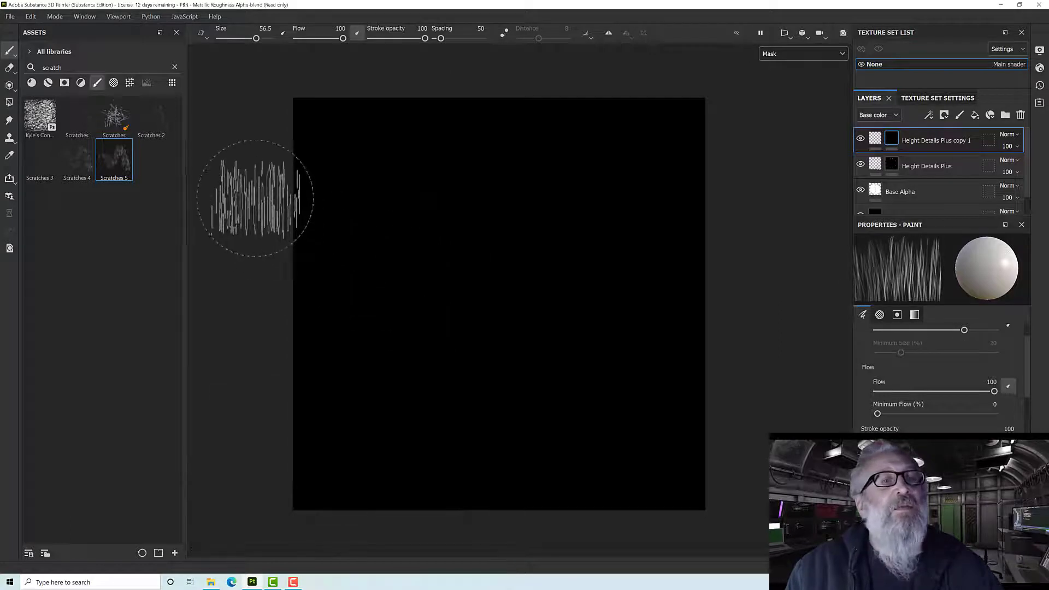
{"action": "left_click", "coordinate": [111, 125]}
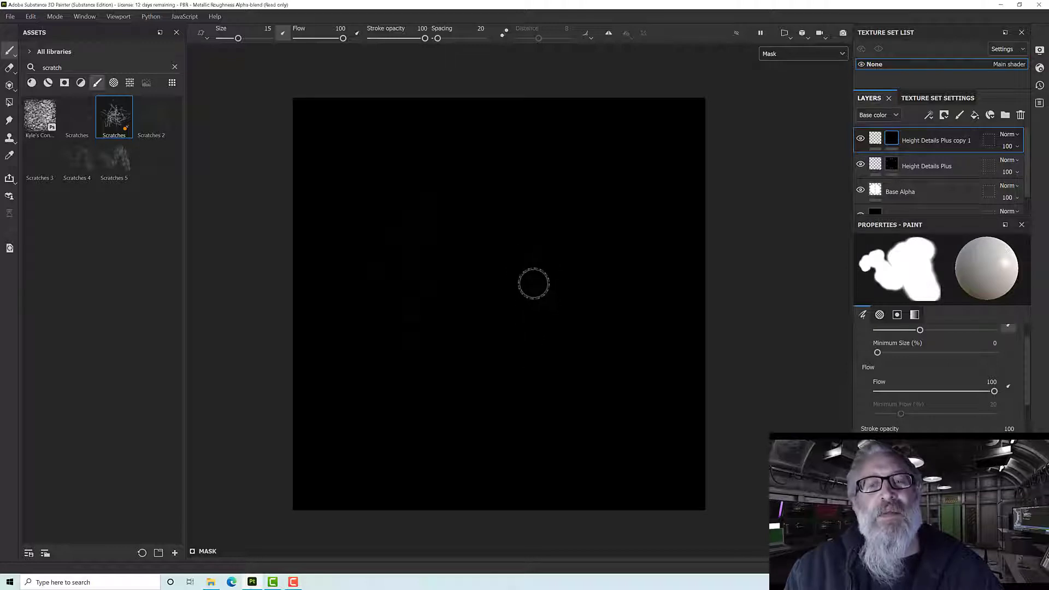
{"action": "mouse_move", "coordinate": [534, 284]}
{"action": "right_mouse_down", "text": "ctrl"}
{"action": "mouse_move", "coordinate": [557, 283]}
{"action": "mouse_move", "coordinate": [524, 264]}
{"action": "right_mouse_up", "text": "ctrl"}
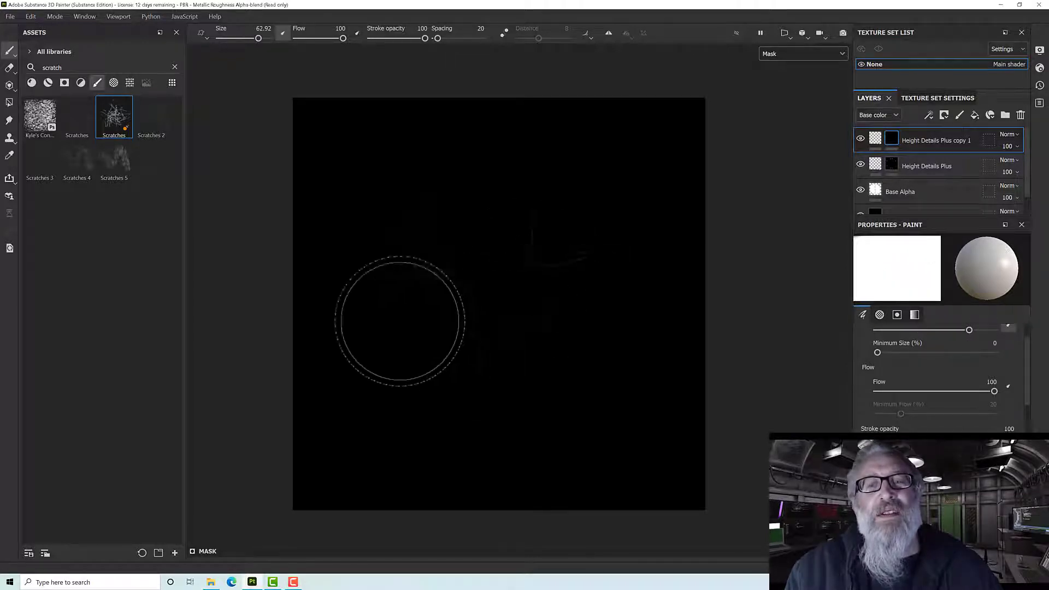
{"action": "mouse_move", "coordinate": [433, 284]}
{"action": "left_mouse_down"}
{"action": "mouse_move", "coordinate": [479, 374]}
{"action": "mouse_move", "coordinate": [573, 317]}
{"action": "mouse_move", "coordinate": [562, 361]}
{"action": "mouse_move", "coordinate": [503, 378]}
{"action": "mouse_move", "coordinate": [465, 373]}
{"action": "mouse_move", "coordinate": [404, 339]}
{"action": "mouse_move", "coordinate": [443, 242]}
{"action": "mouse_move", "coordinate": [476, 200]}
{"action": "mouse_move", "coordinate": [564, 222]}
{"action": "mouse_move", "coordinate": [582, 268]}
{"action": "mouse_move", "coordinate": [537, 361]}
{"action": "mouse_move", "coordinate": [486, 384]}
{"action": "left_mouse_up"}
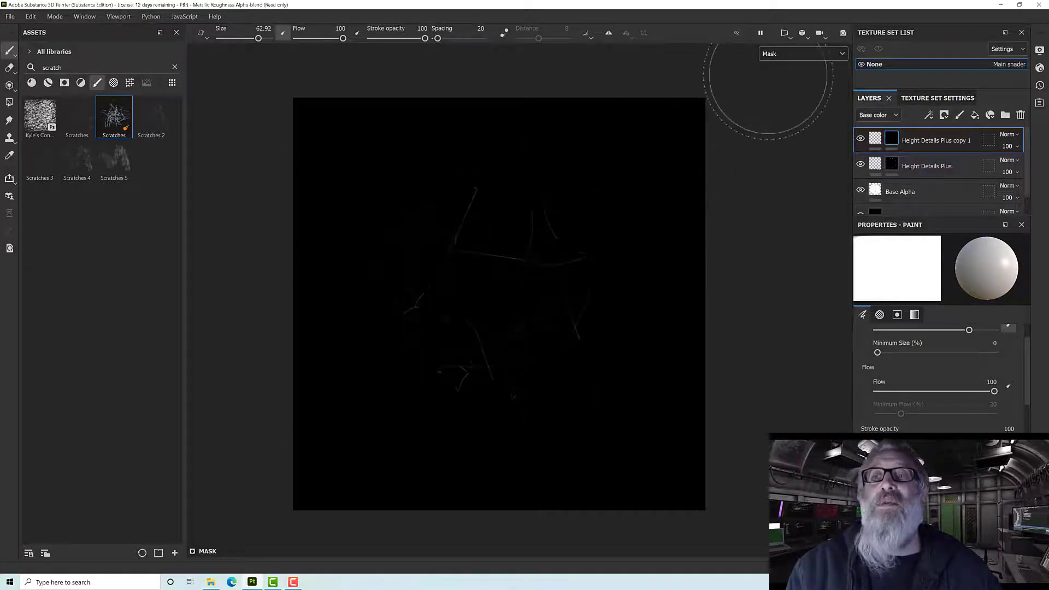
{"action": "left_click", "coordinate": [771, 54]}
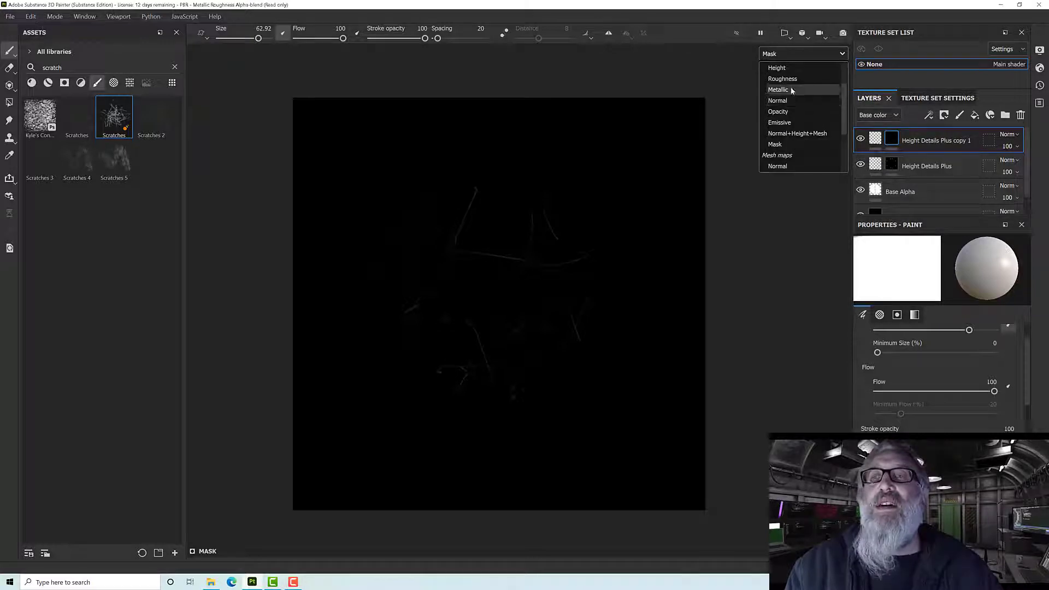
{"action": "left_click", "coordinate": [780, 68]}
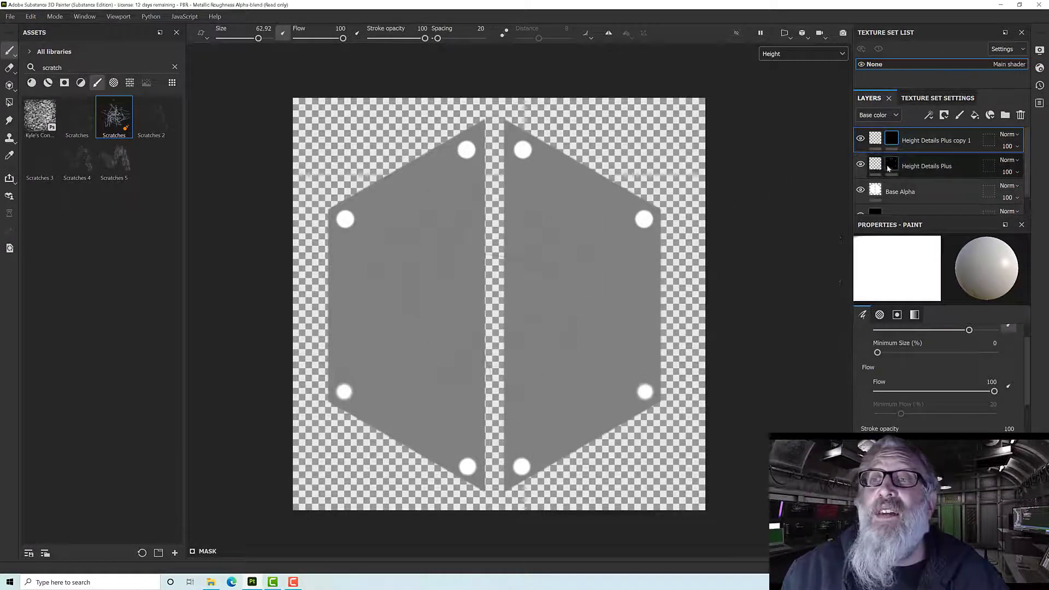
Select the copy layer's fill content to show its Fill properties
{"action": "left_click", "coordinate": [875, 140]}
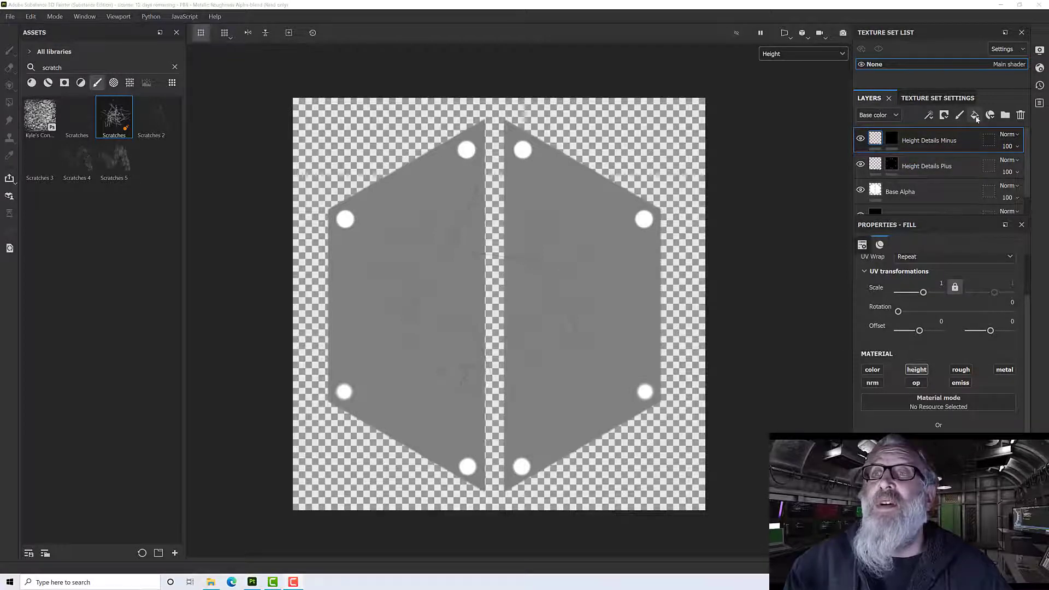
Add a new fill layer named Normal on top of the stack
{"action": "left_click", "coordinate": [974, 115]}
{"action": "double_click", "coordinate": [909, 141]}
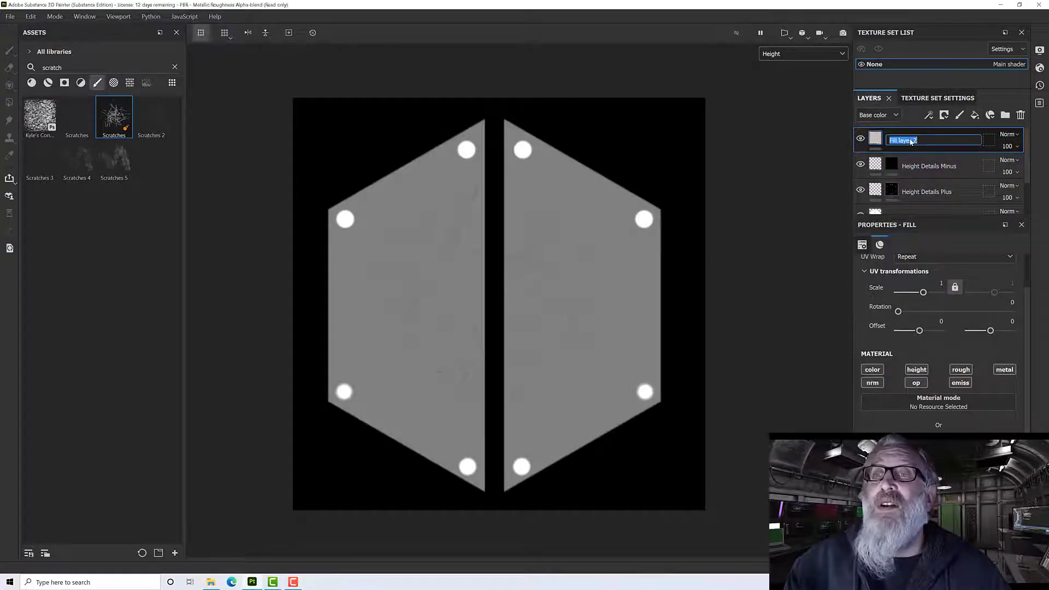
{"action": "type", "text": "Normal"}
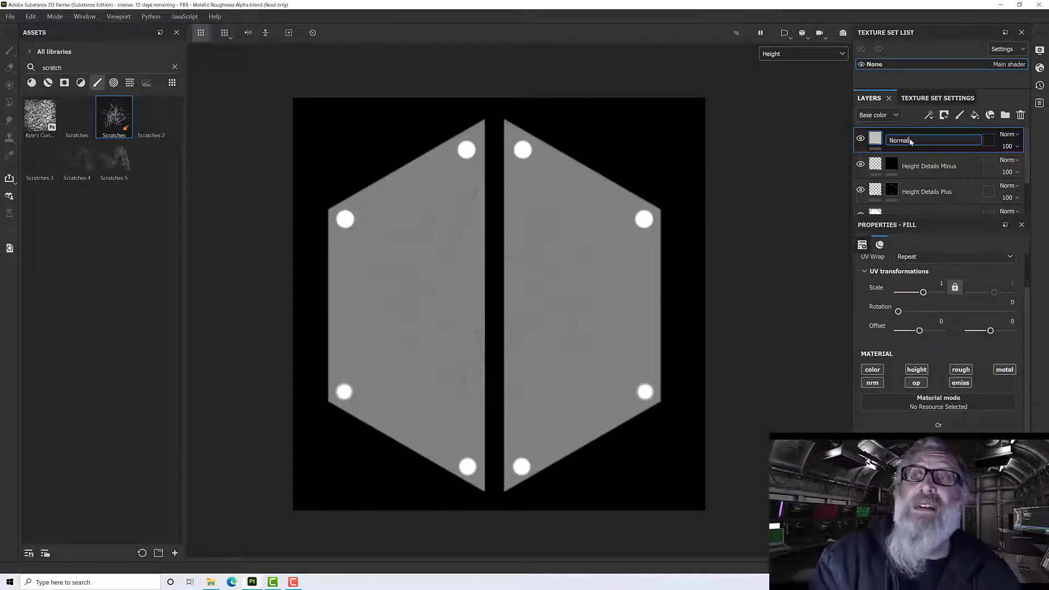
{"action": "key", "text": "Return"}
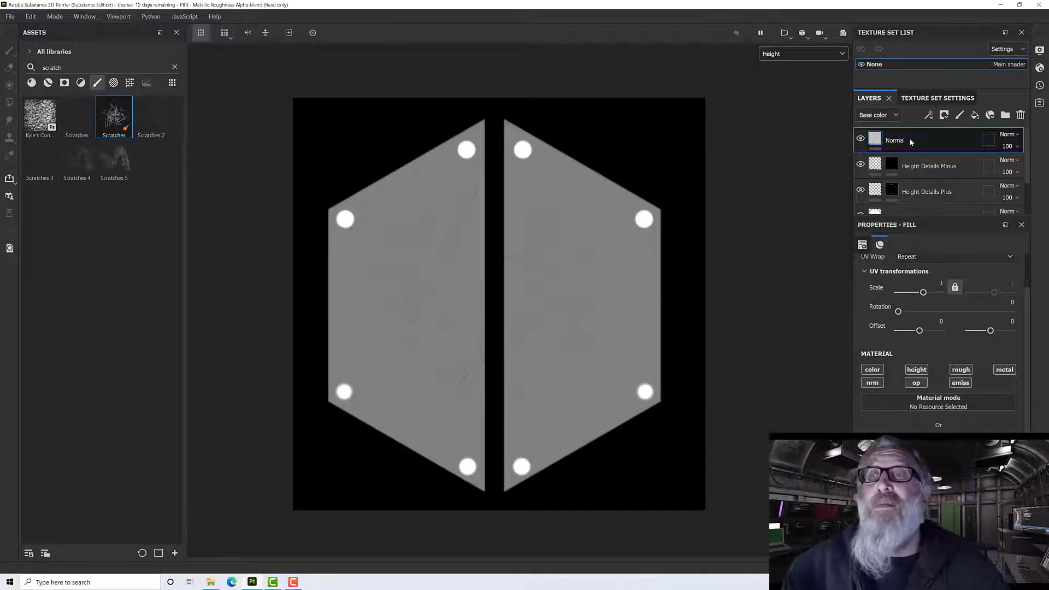
Disable every material channel on the Normal fill except nrm
{"action": "left_click", "coordinate": [872, 369]}
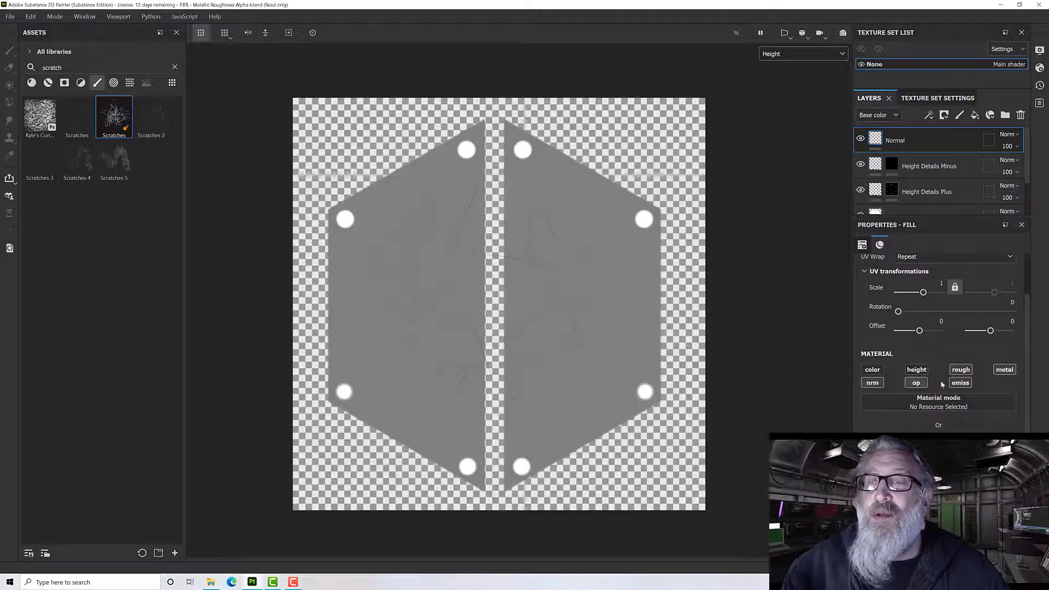
{"action": "left_click", "coordinate": [916, 382]}
{"action": "left_click", "coordinate": [960, 382]}
{"action": "left_click", "coordinate": [960, 369]}
{"action": "left_click", "coordinate": [916, 370]}
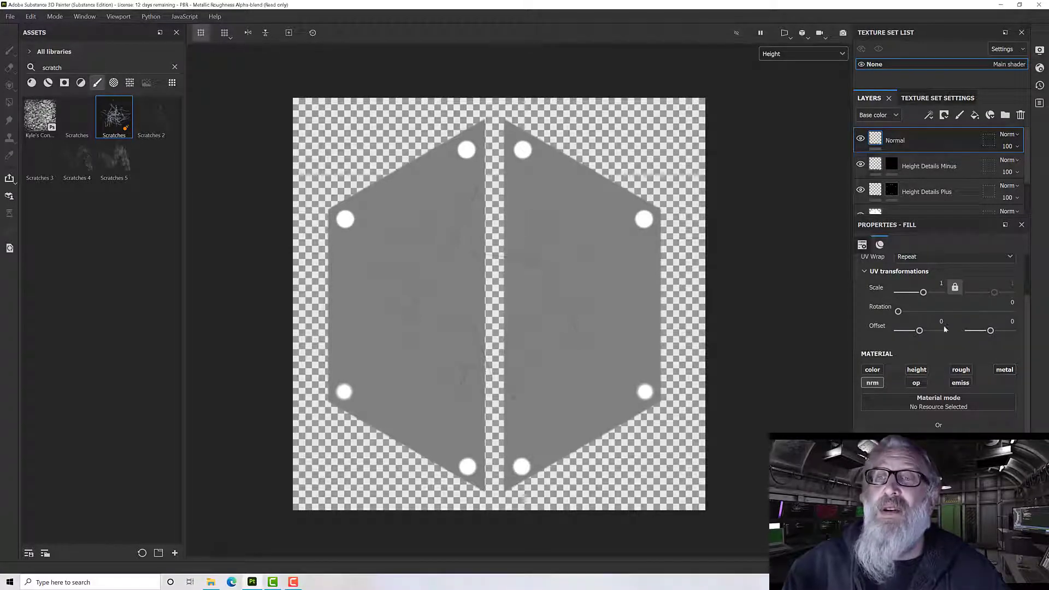
Add a Height To Normal filter to the Normal layer and display the Normal channel
{"action": "right_click", "coordinate": [875, 137]}
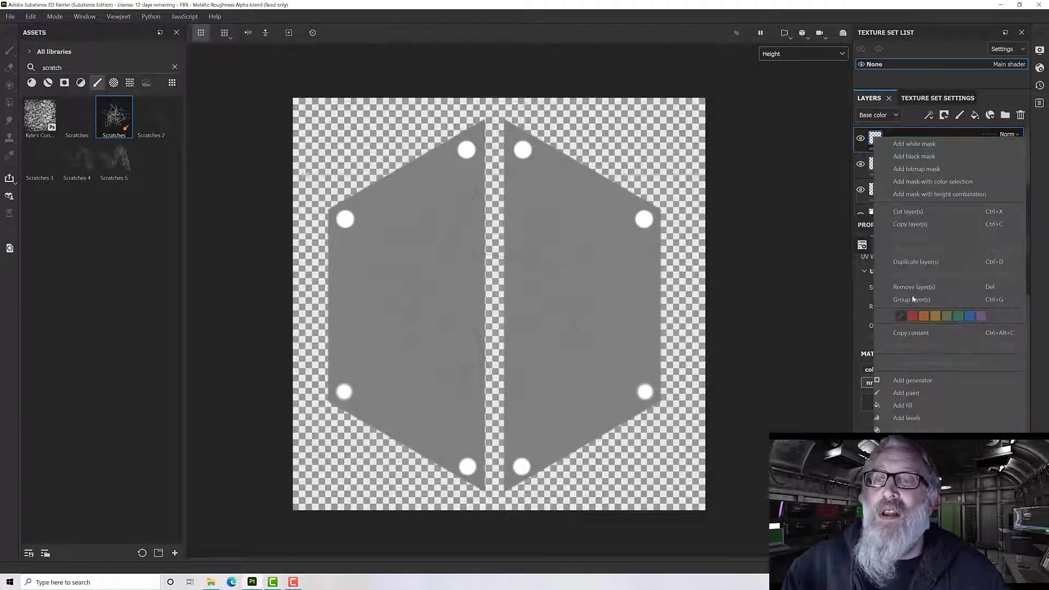
{"action": "left_click", "coordinate": [907, 430]}
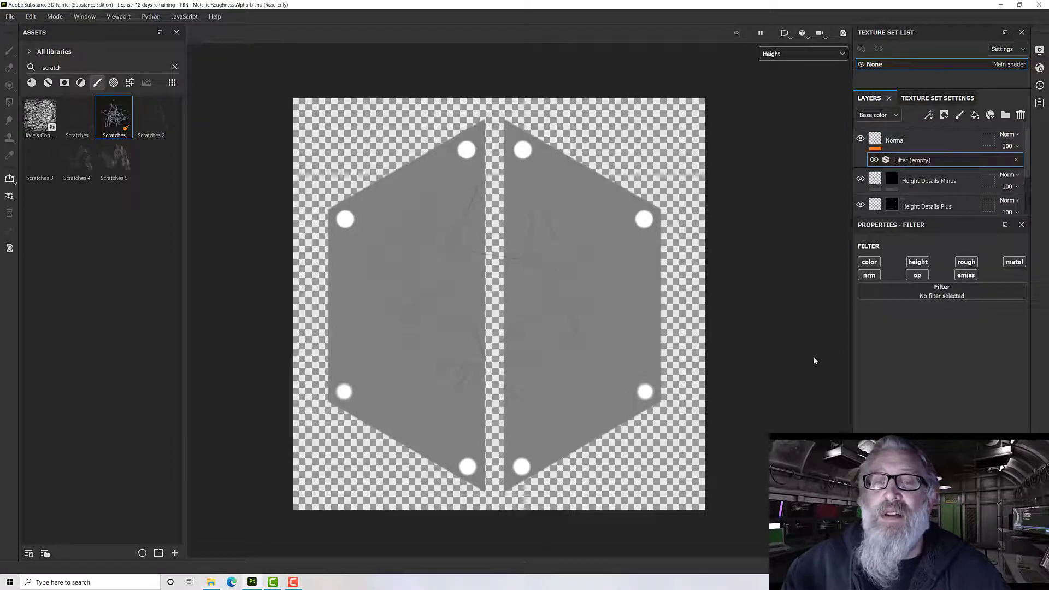
{"action": "left_click", "coordinate": [913, 291]}
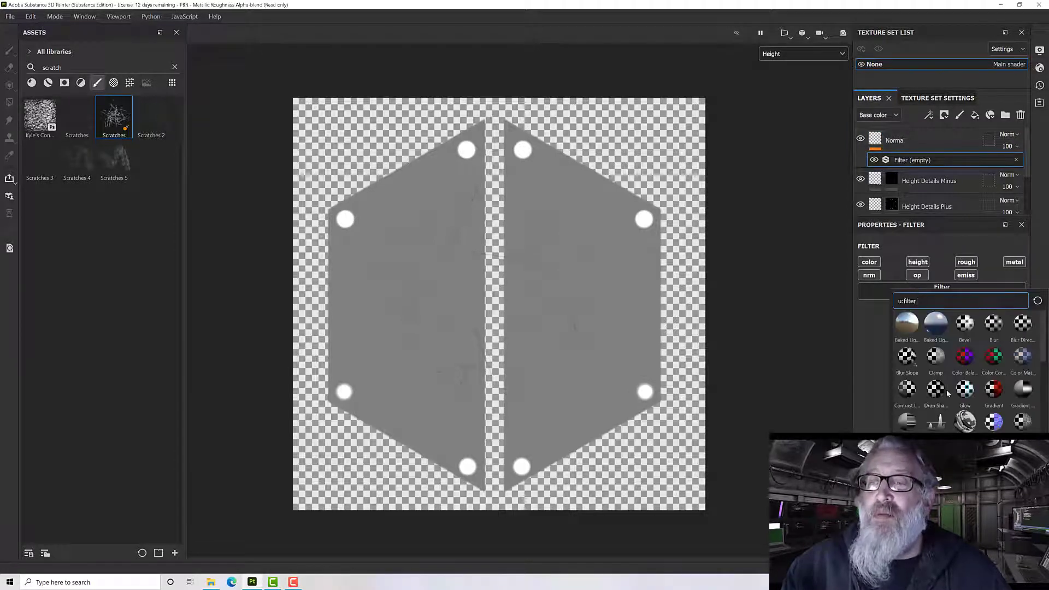
{"action": "left_click", "coordinate": [994, 426]}
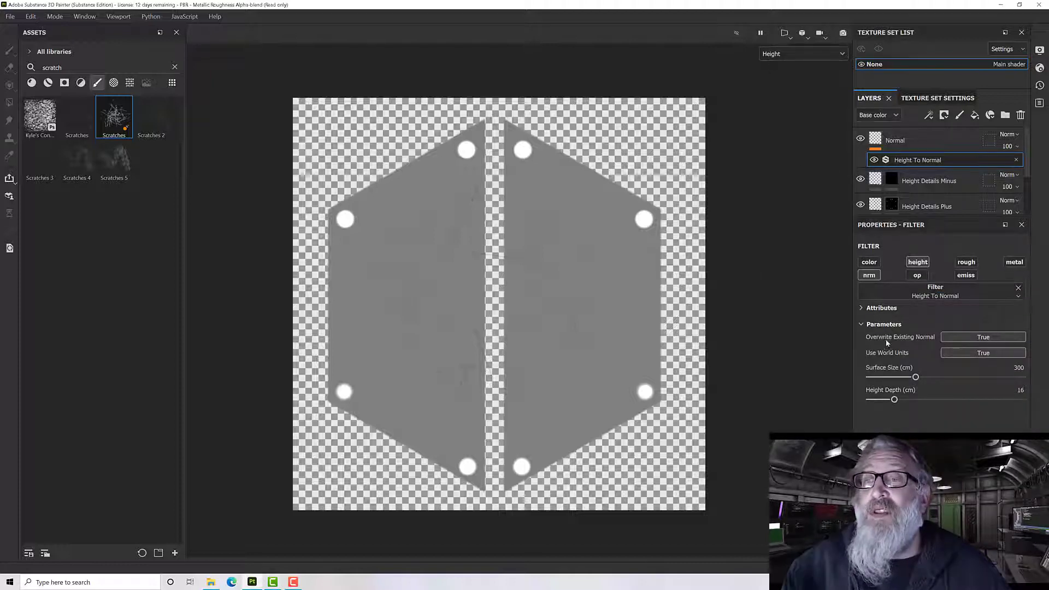
{"action": "left_click", "coordinate": [787, 57]}
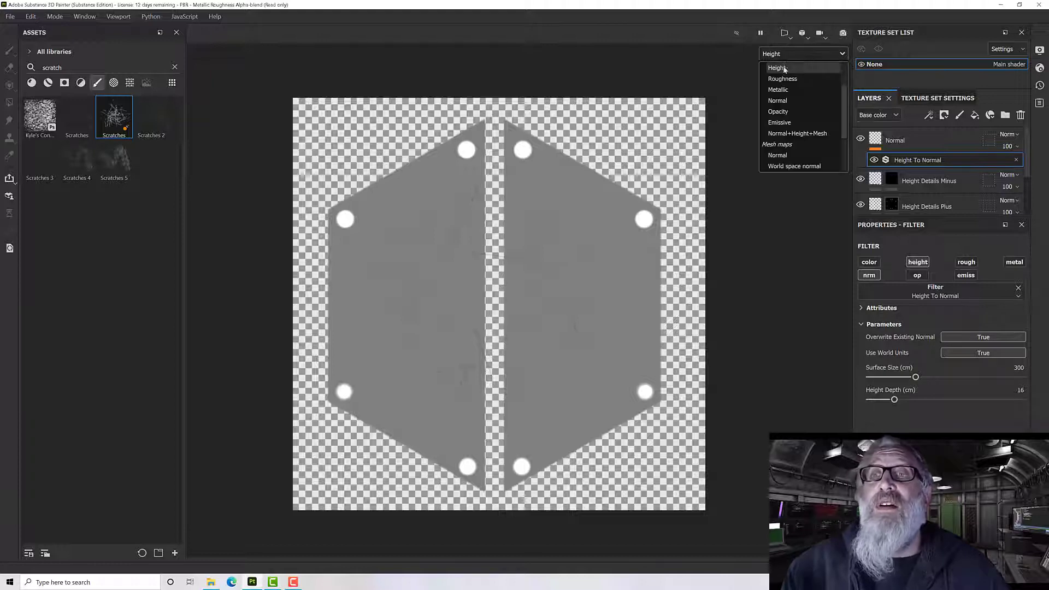
{"action": "left_click", "coordinate": [795, 153]}
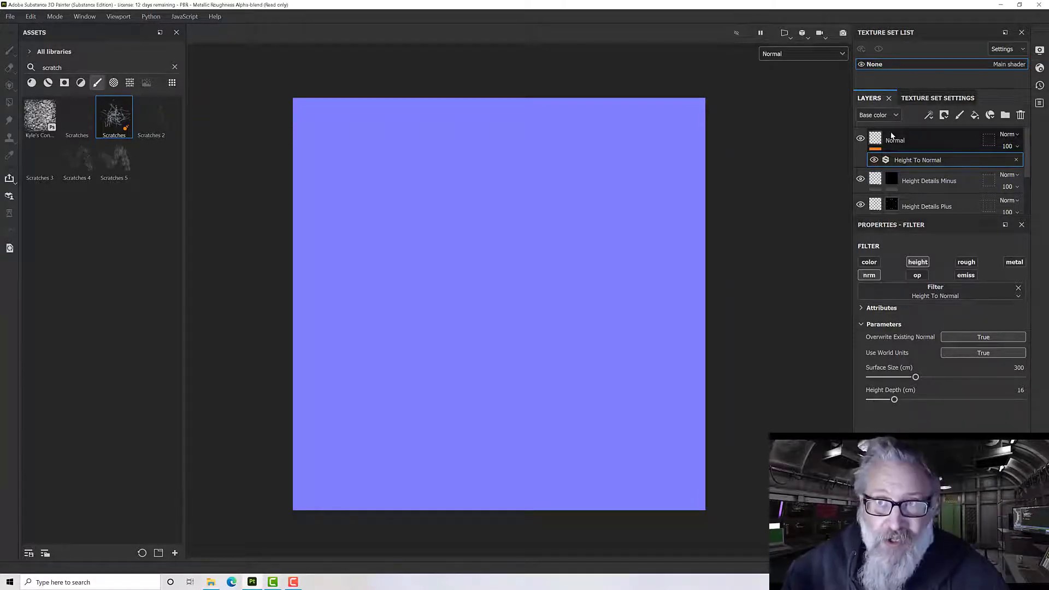
Set the Normal layer's Height channel blend mode to Passthrough
{"action": "left_click", "coordinate": [870, 116]}
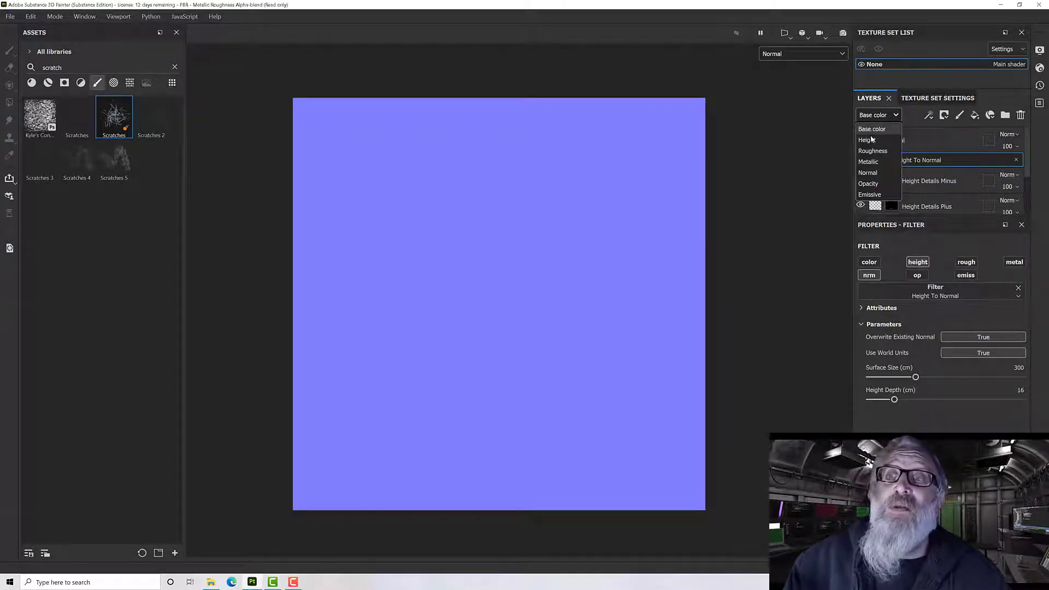
{"action": "left_click", "coordinate": [868, 140]}
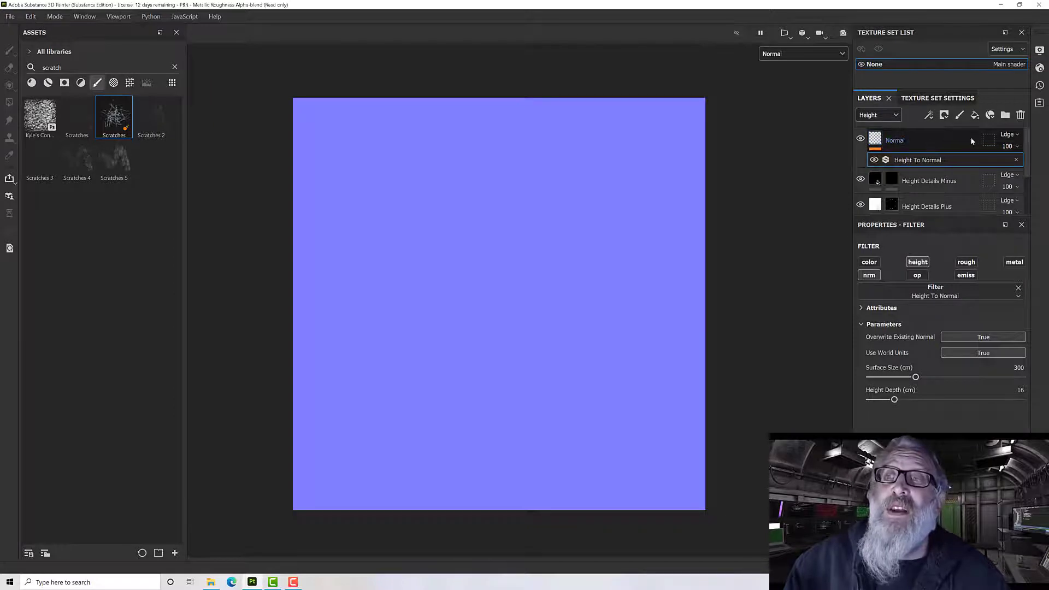
{"action": "left_click", "coordinate": [1007, 135]}
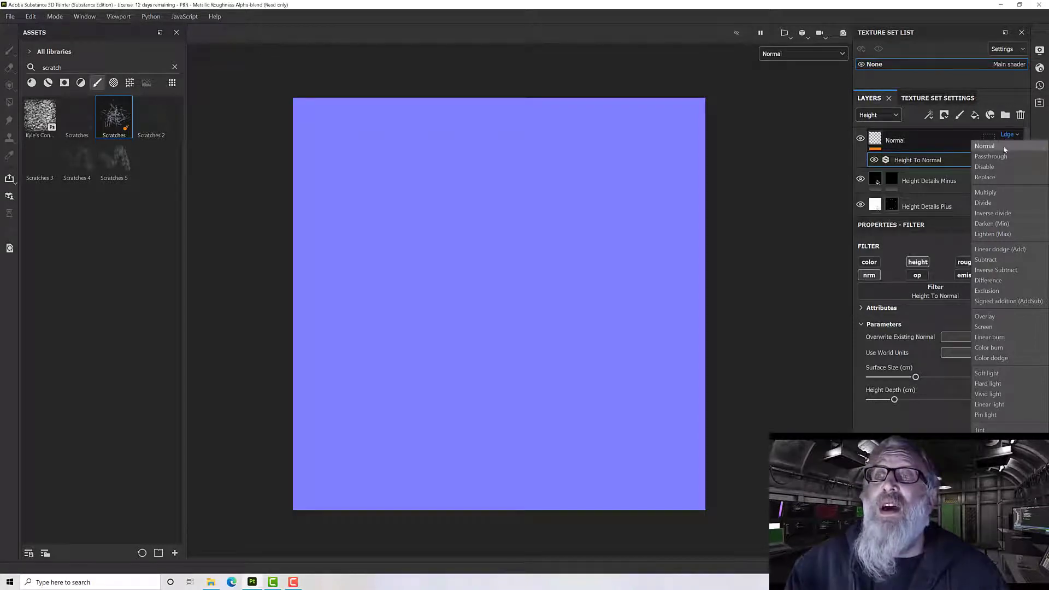
{"action": "left_click", "coordinate": [1000, 156]}
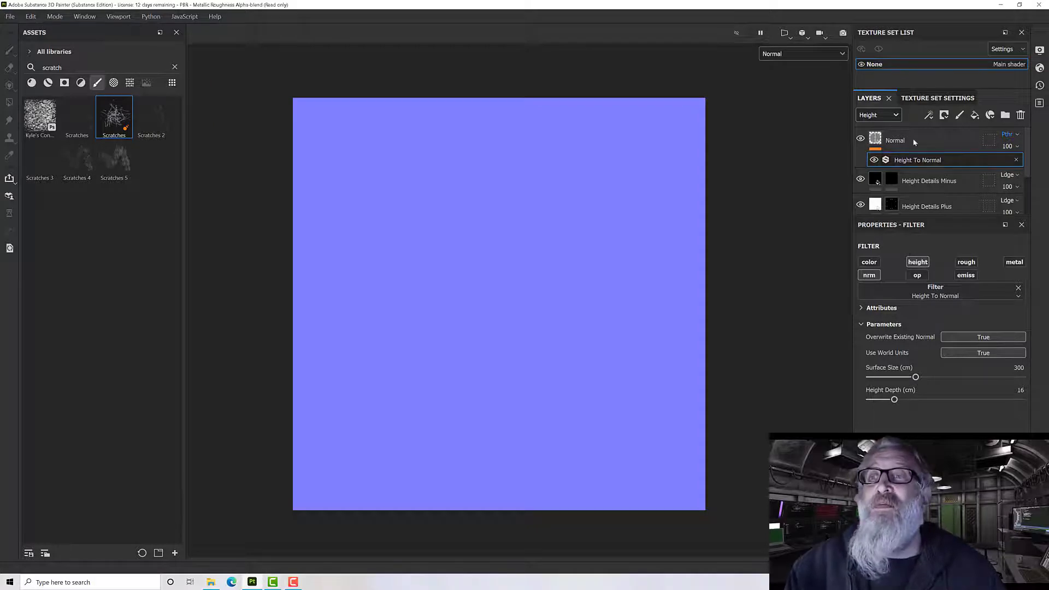
Switch the viewport display back to the full Material view
{"action": "left_click", "coordinate": [795, 54]}
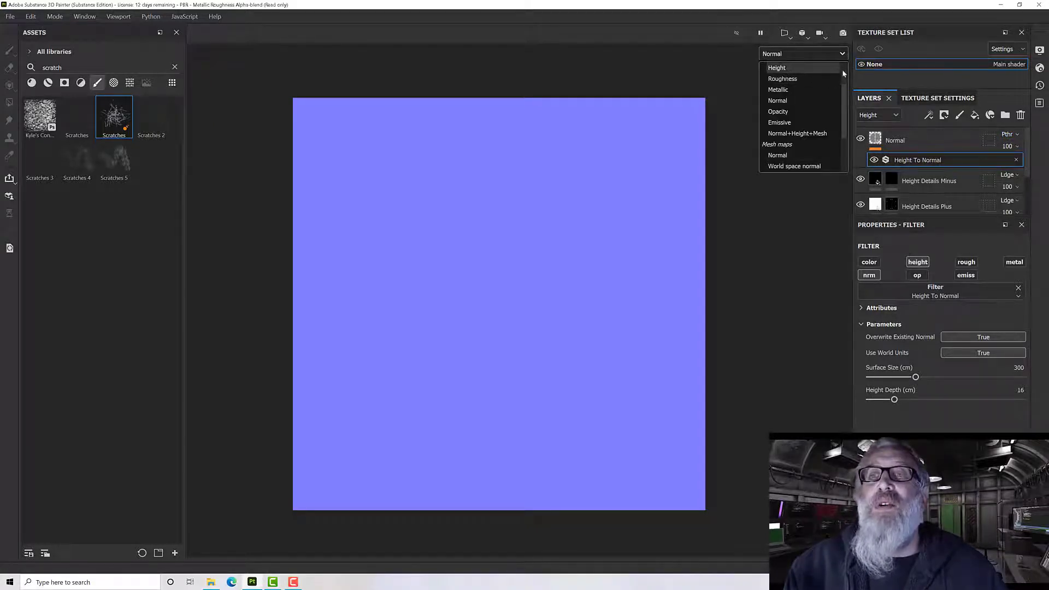
{"action": "scroll", "coordinate": [803, 77], "scroll_direction": "up", "scroll_amount": 2}
{"action": "left_click", "coordinate": [797, 77]}
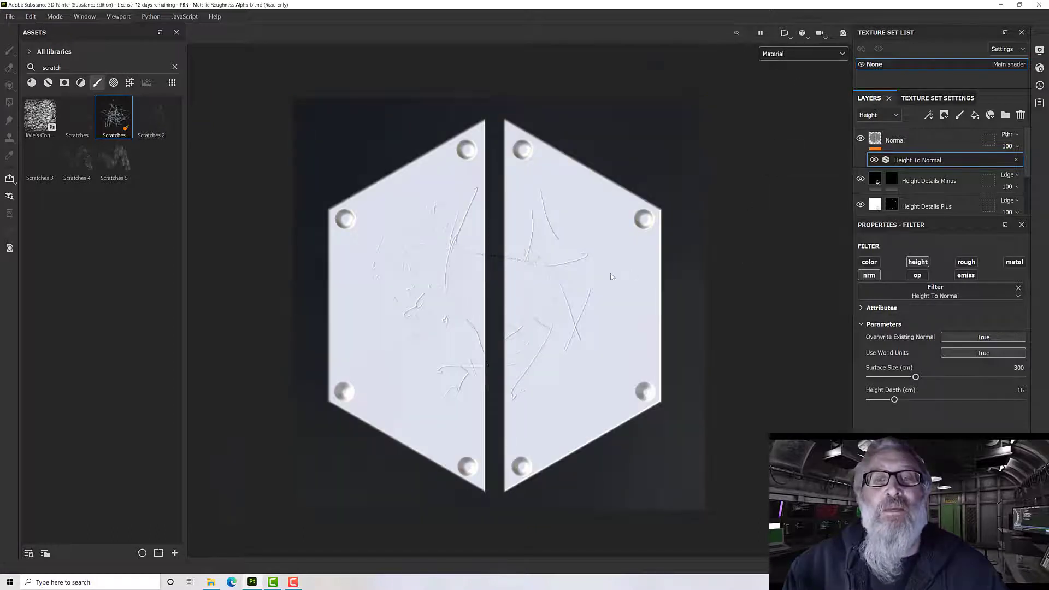
Toggle the Normal layer's visibility on and off to compare the scratches on the plates
{"action": "scroll", "coordinate": [612, 275], "scroll_direction": "up", "scroll_amount": 3}
{"action": "mouse_move", "coordinate": [586, 305]}
{"action": "left_mouse_down", "text": "alt"}
{"action": "mouse_move", "coordinate": [597, 257]}
{"action": "mouse_move", "coordinate": [637, 201]}
{"action": "mouse_move", "coordinate": [663, 224]}
{"action": "mouse_move", "coordinate": [575, 299]}
{"action": "left_mouse_up", "text": "alt"}
{"action": "scroll", "coordinate": [576, 299], "scroll_direction": "up", "scroll_amount": 5}
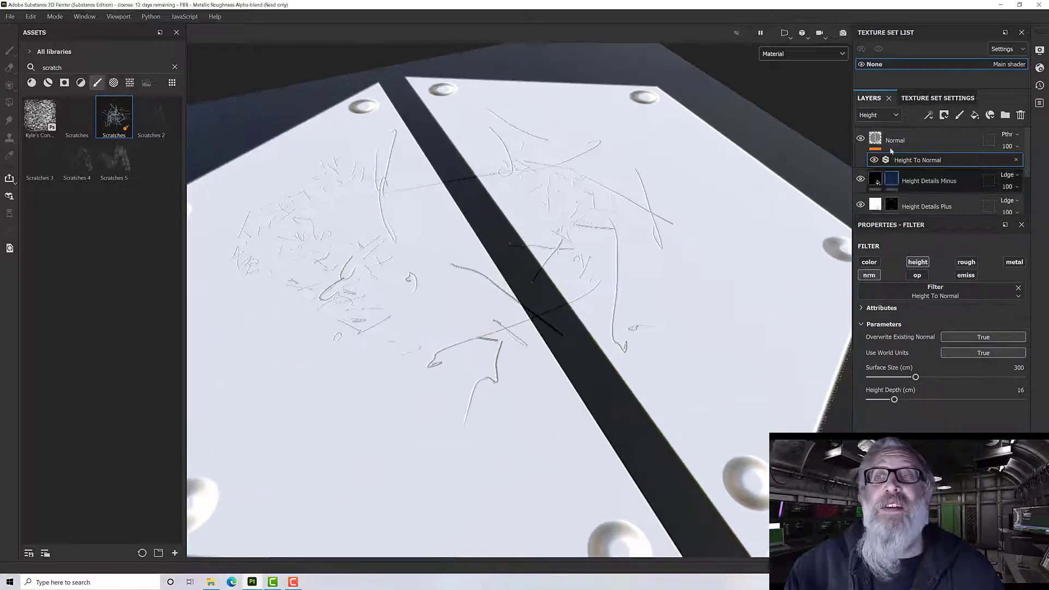
{"action": "left_click", "coordinate": [860, 140]}
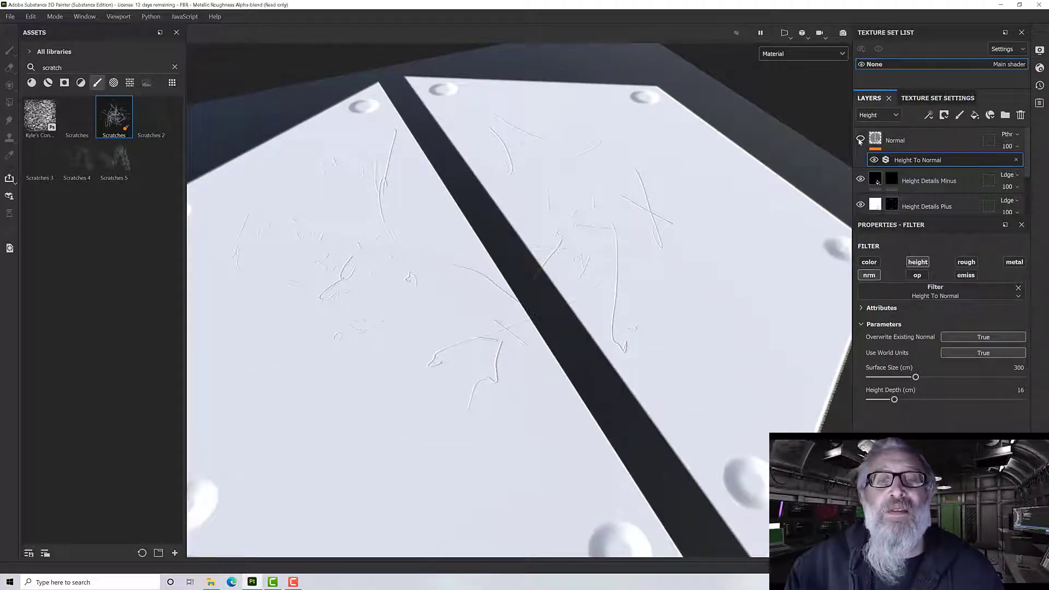
{"action": "left_click", "coordinate": [860, 140]}
{"action": "left_click", "coordinate": [860, 140]}
{"action": "left_click", "coordinate": [860, 139]}
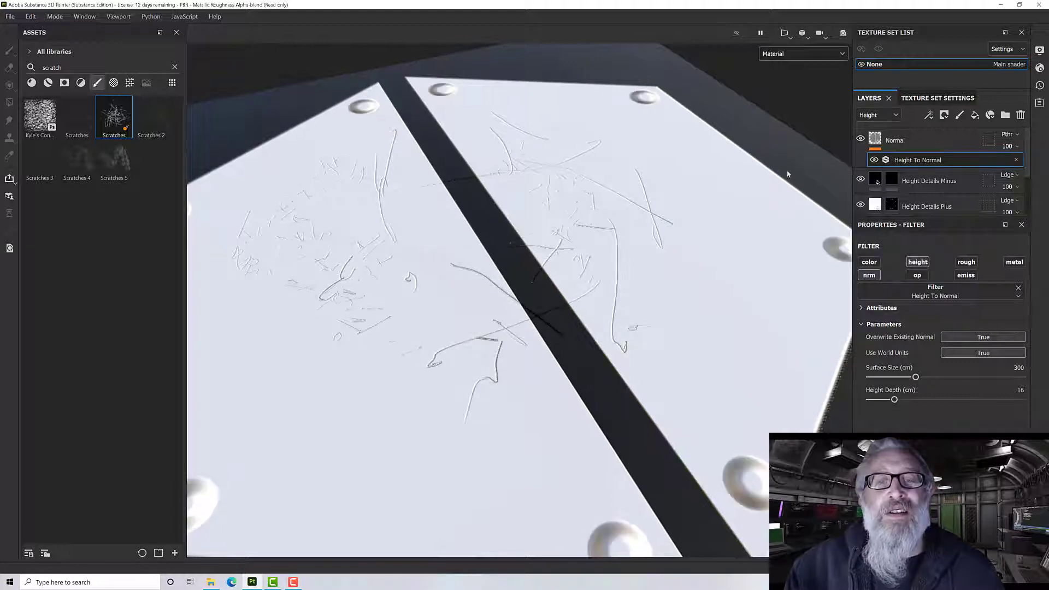
{"action": "scroll", "coordinate": [629, 240], "scroll_direction": "down", "scroll_amount": 5}
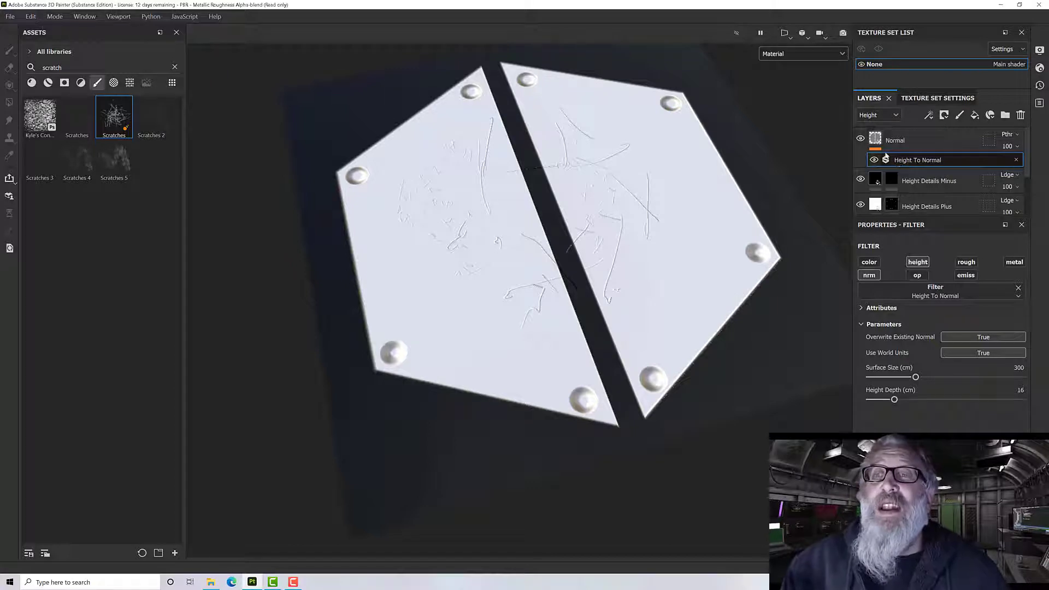
Select the Normal fill layer and set the viewport display to the Normal channel
{"action": "left_click", "coordinate": [875, 141]}
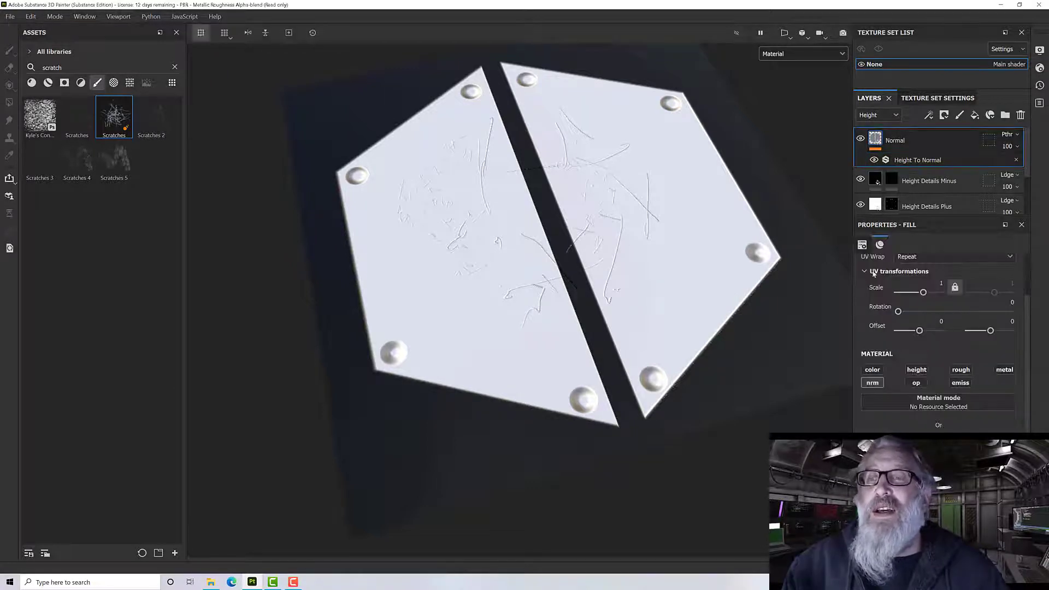
{"action": "left_click", "coordinate": [778, 56]}
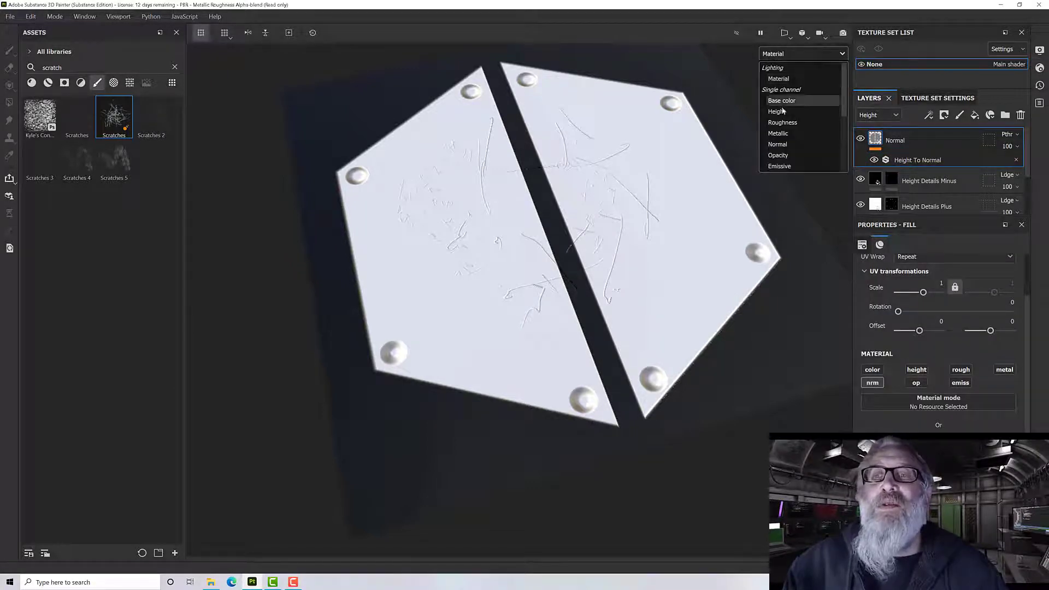
{"action": "left_click", "coordinate": [781, 144]}
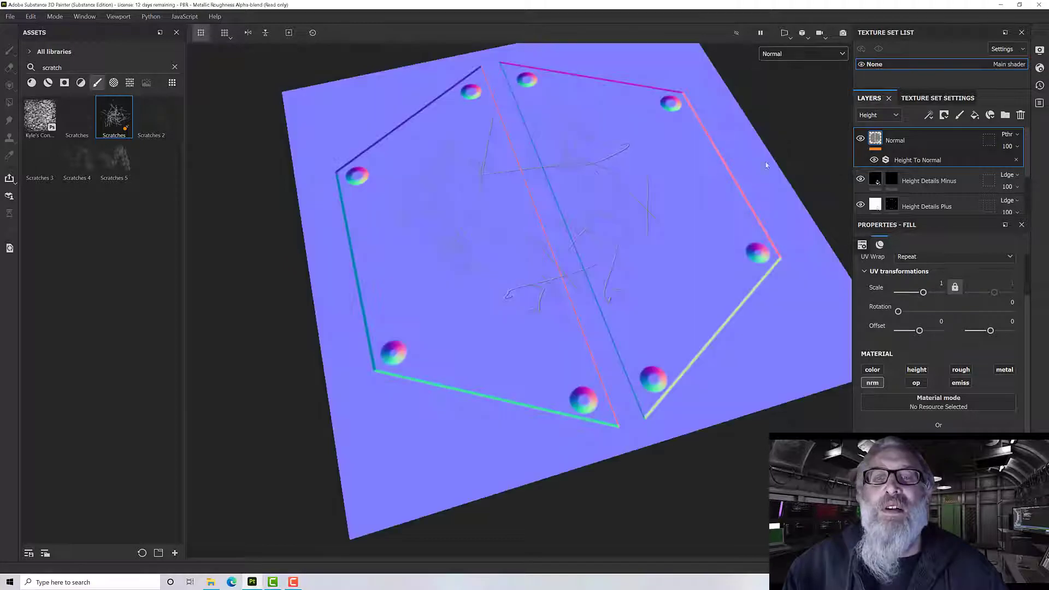
{"action": "scroll", "coordinate": [595, 243], "scroll_direction": "up", "scroll_amount": 2}
Tune the Height To Normal filter to Surface Size 1000 and Height Depth 18.85 for subtler scratches
{"action": "scroll", "coordinate": [590, 236], "scroll_direction": "down", "scroll_amount": 2}
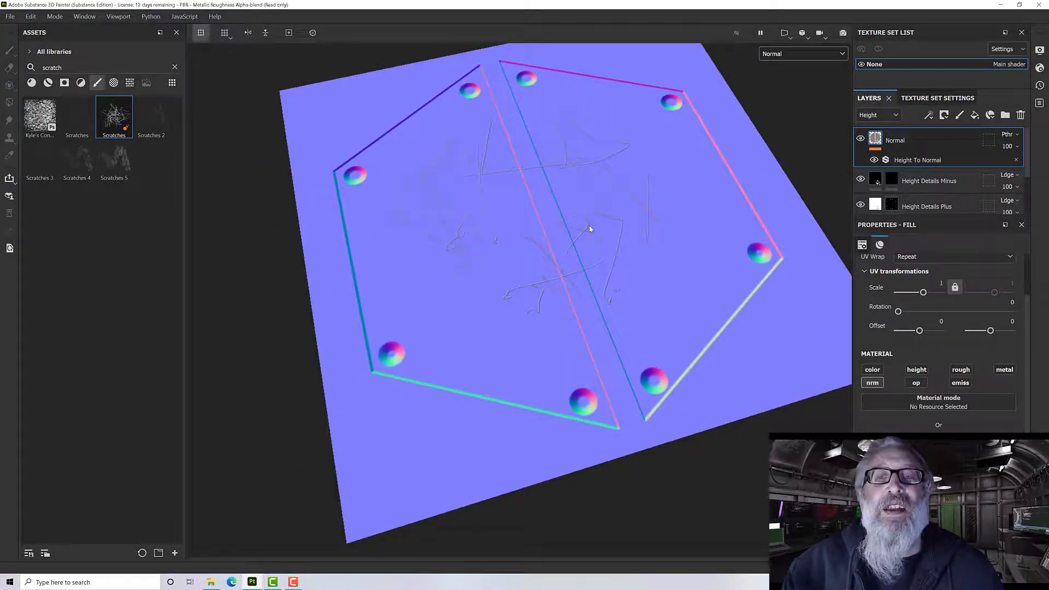
{"action": "mouse_move", "coordinate": [590, 229]}
{"action": "left_mouse_down", "text": "alt"}
{"action": "mouse_move", "coordinate": [648, 251]}
{"action": "mouse_move", "coordinate": [637, 235]}
{"action": "mouse_move", "coordinate": [585, 241]}
{"action": "left_mouse_up", "text": "alt"}
{"action": "scroll", "coordinate": [588, 243], "scroll_direction": "up", "scroll_amount": 3}
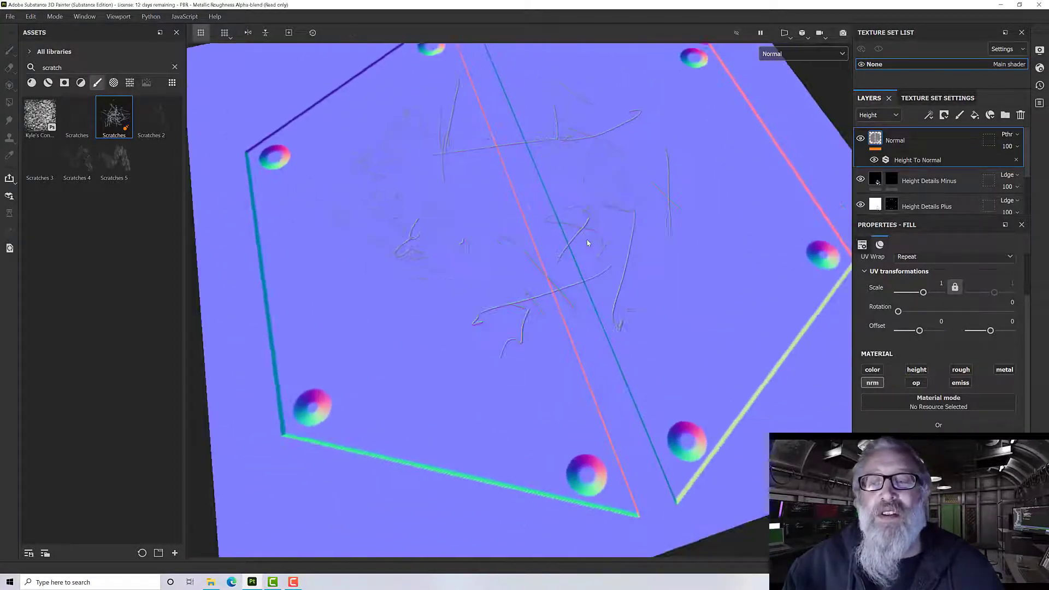
{"action": "left_click", "coordinate": [896, 160]}
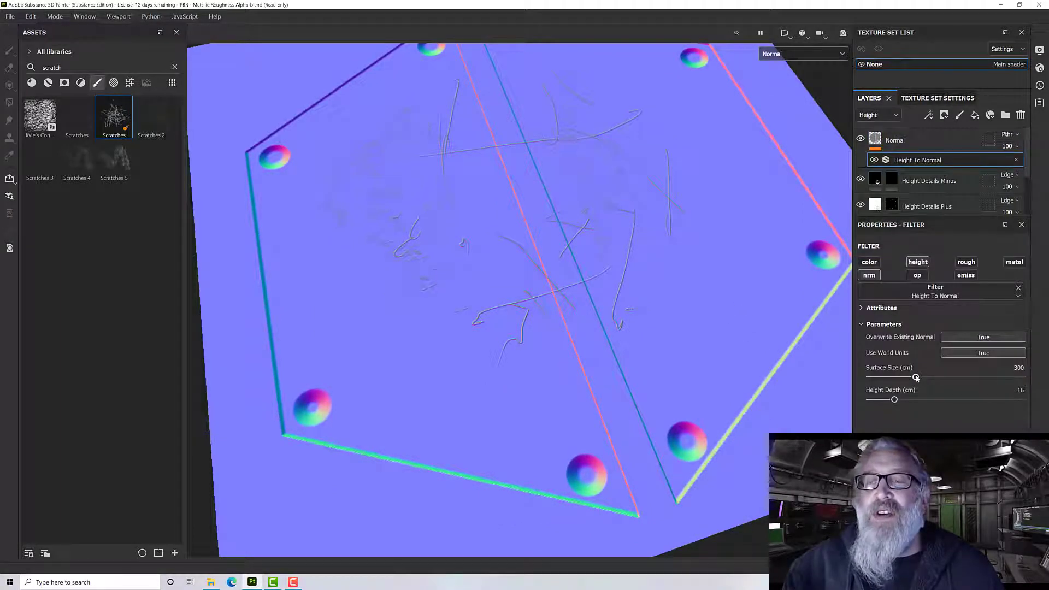
{"action": "left_click_drag", "start_coordinate": [916, 377], "coordinate": [1042, 377]}
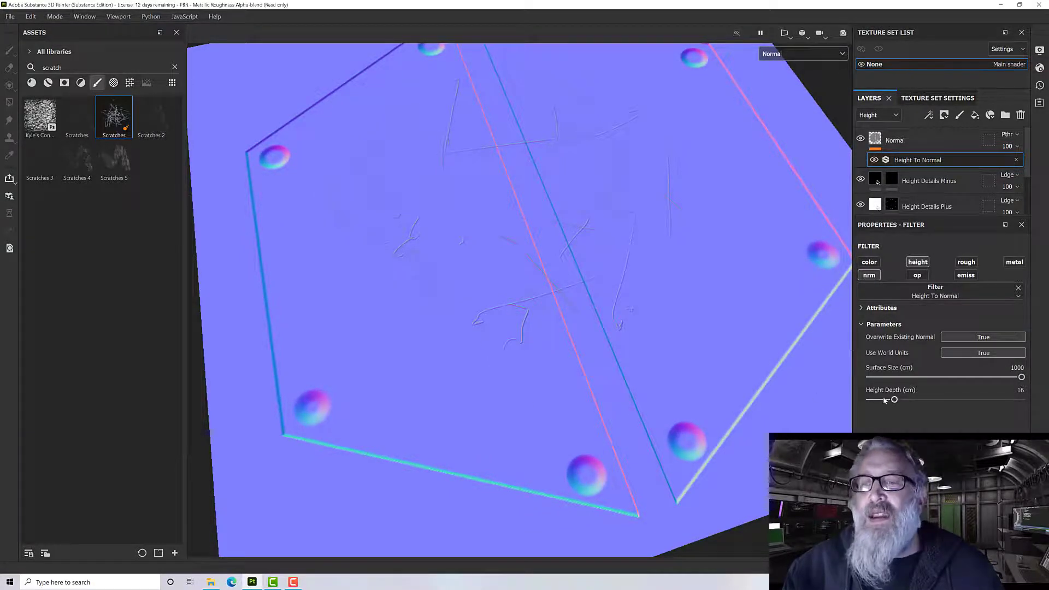
{"action": "mouse_move", "coordinate": [894, 401]}
{"action": "left_mouse_down"}
{"action": "mouse_move", "coordinate": [978, 400]}
{"action": "mouse_move", "coordinate": [863, 403]}
{"action": "mouse_move", "coordinate": [899, 401]}
{"action": "left_mouse_up"}
{"action": "left_click_drag", "start_coordinate": [1021, 377], "coordinate": [1044, 385]}
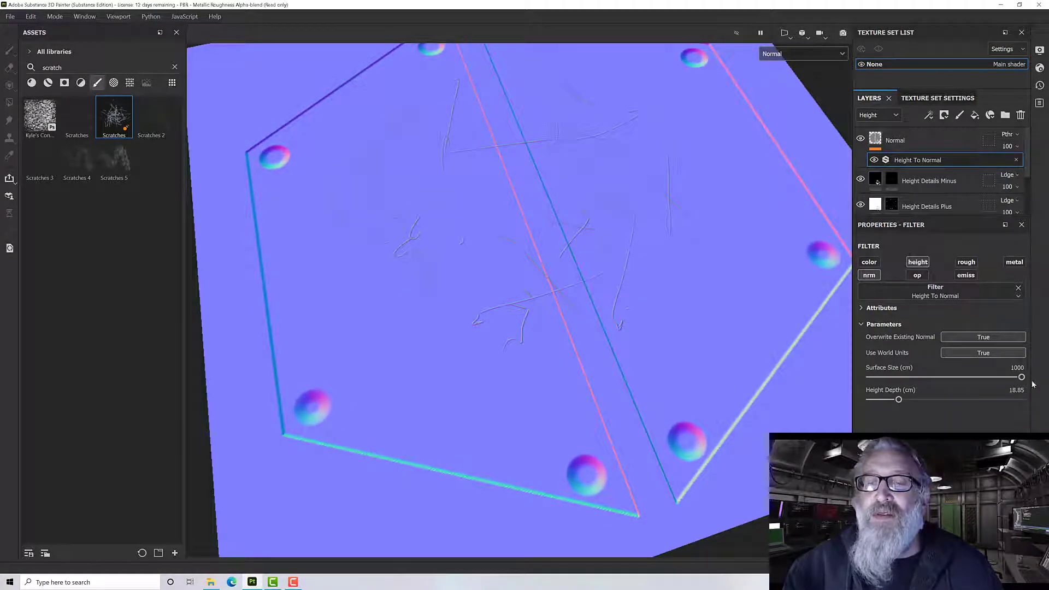
{"action": "mouse_move", "coordinate": [1021, 377]}
{"action": "left_mouse_down"}
{"action": "mouse_move", "coordinate": [983, 379]}
{"action": "mouse_move", "coordinate": [1034, 377]}
{"action": "left_mouse_up"}
{"action": "scroll", "coordinate": [703, 364], "scroll_direction": "down", "scroll_amount": 3}
{"action": "left_click_drag", "start_coordinate": [703, 364], "coordinate": [695, 342], "text": "alt"}
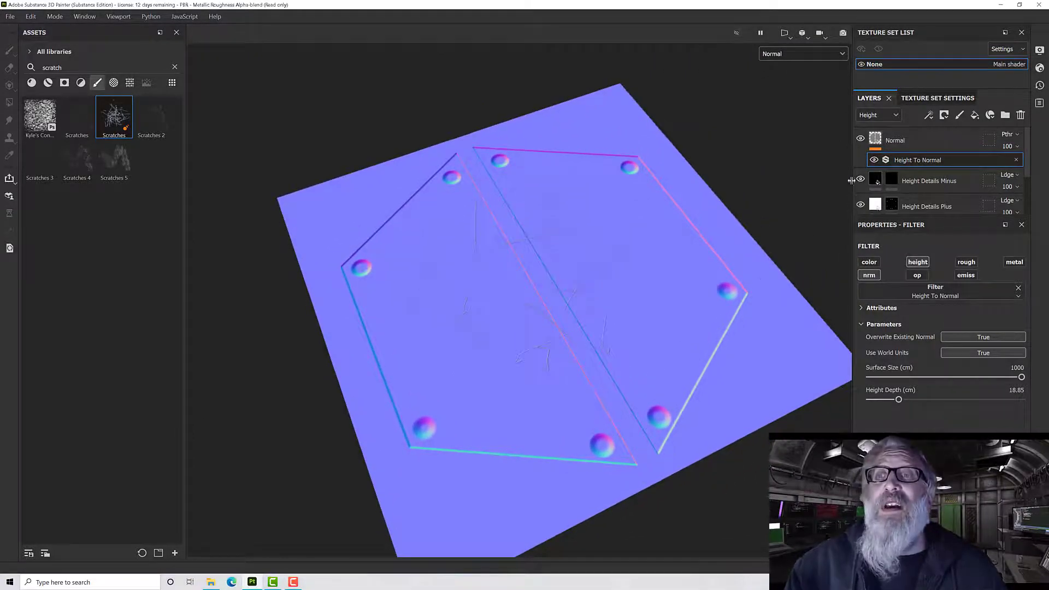
Switch the viewport display channel back to the full Material view
{"action": "left_click", "coordinate": [783, 53]}
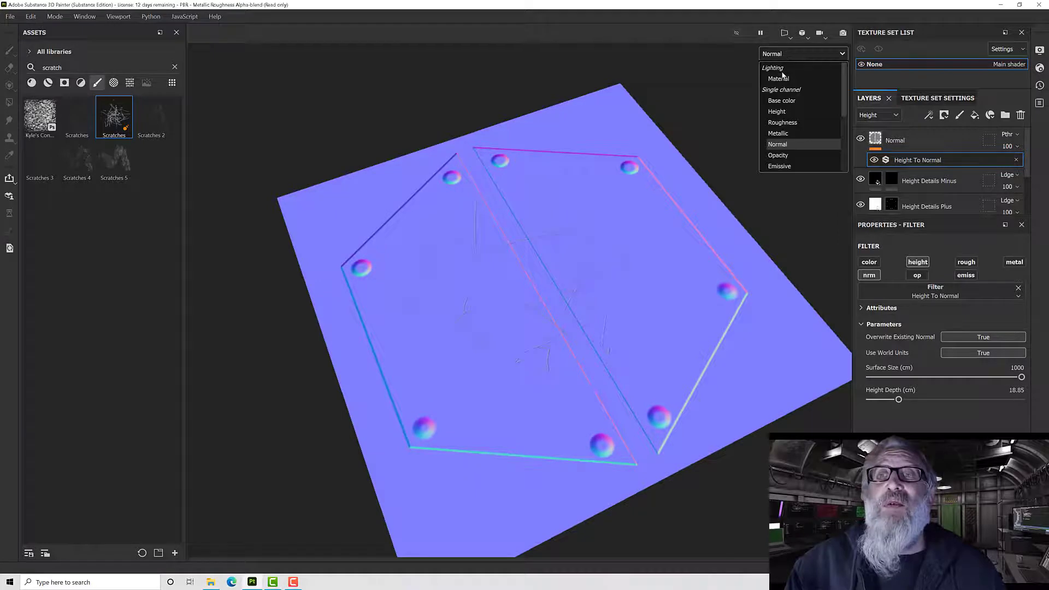
{"action": "left_click", "coordinate": [784, 79]}
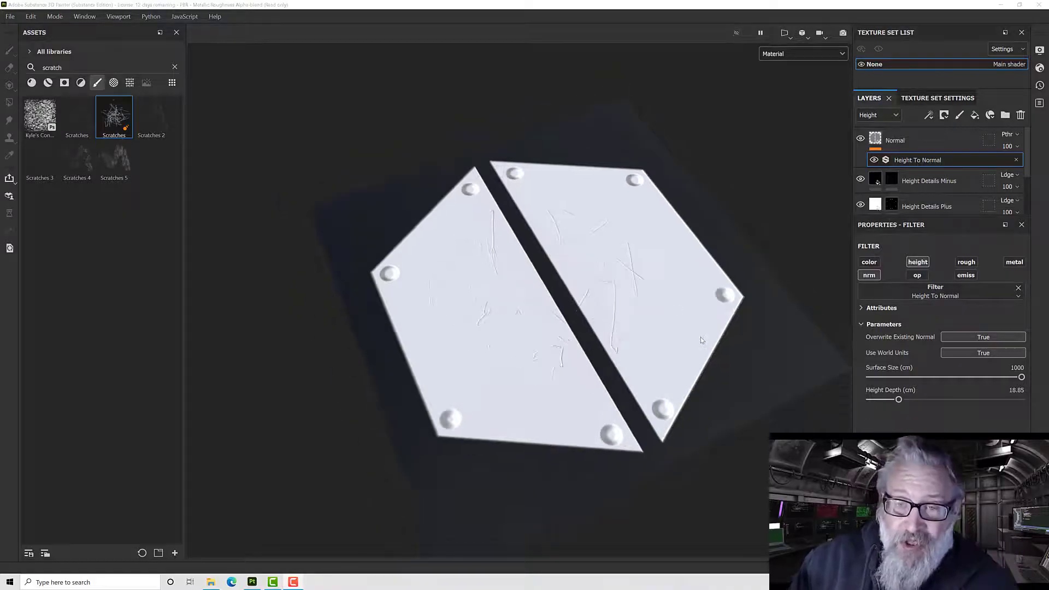
Export only the None set's BaseColor and Normal maps as PNGs to the myown folder
{"action": "left_click", "coordinate": [10, 16]}
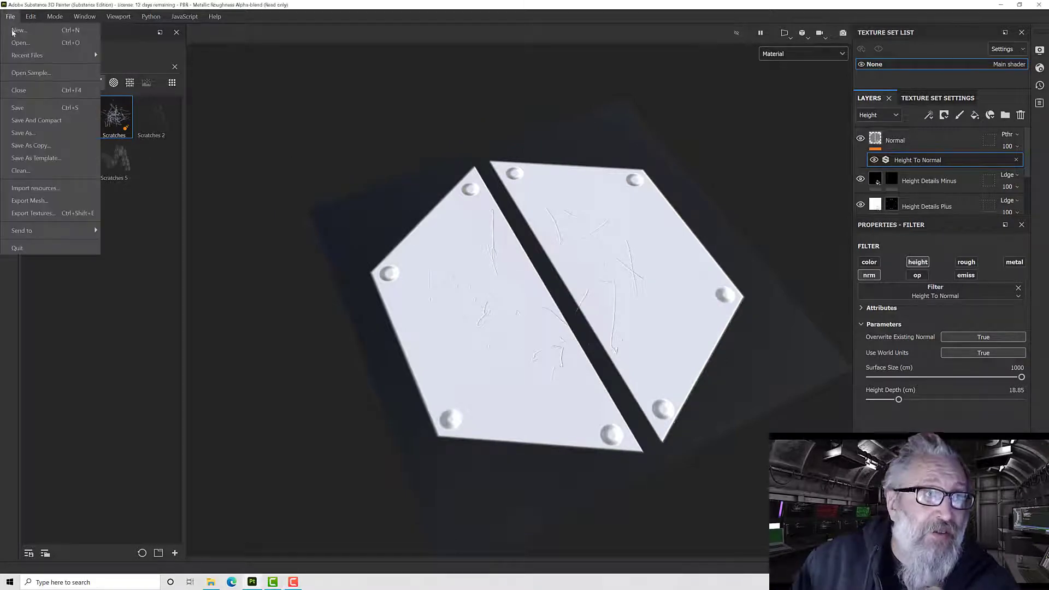
{"action": "left_click", "coordinate": [57, 212]}
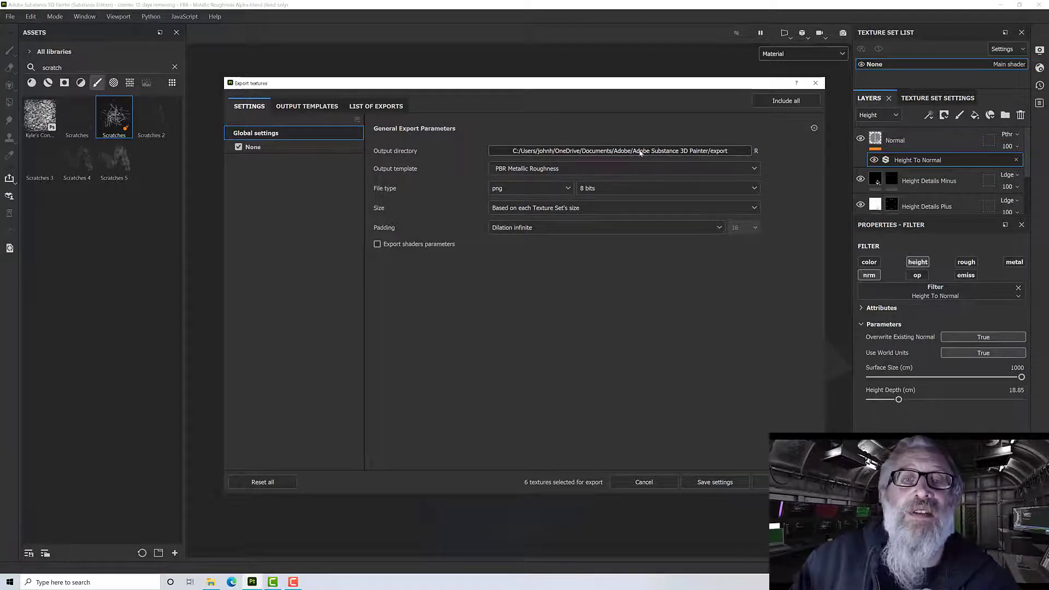
{"action": "left_click", "coordinate": [687, 150]}
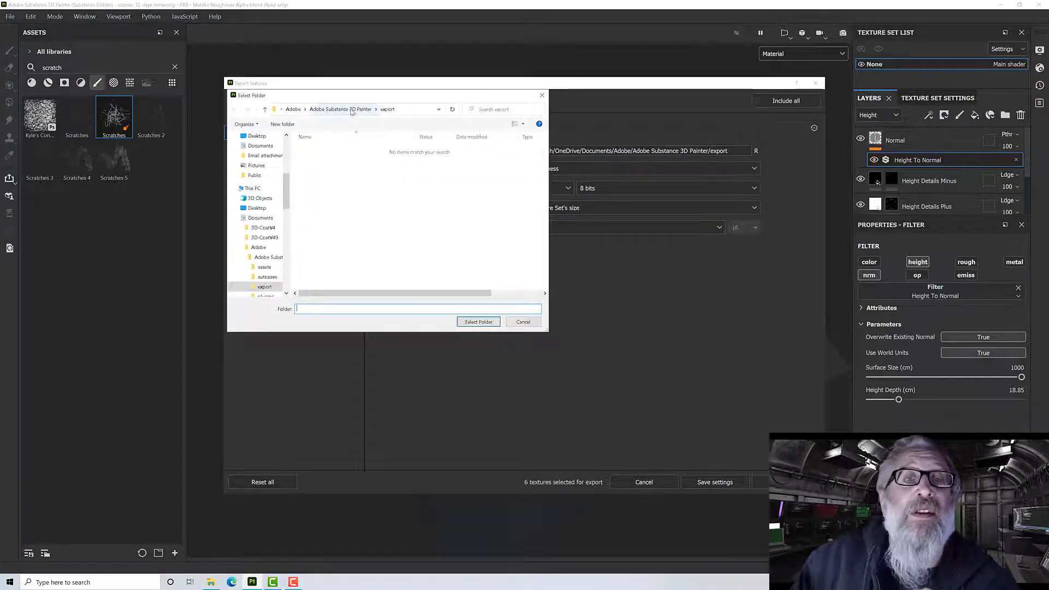
{"action": "left_click_drag", "start_coordinate": [288, 150], "coordinate": [287, 147]}
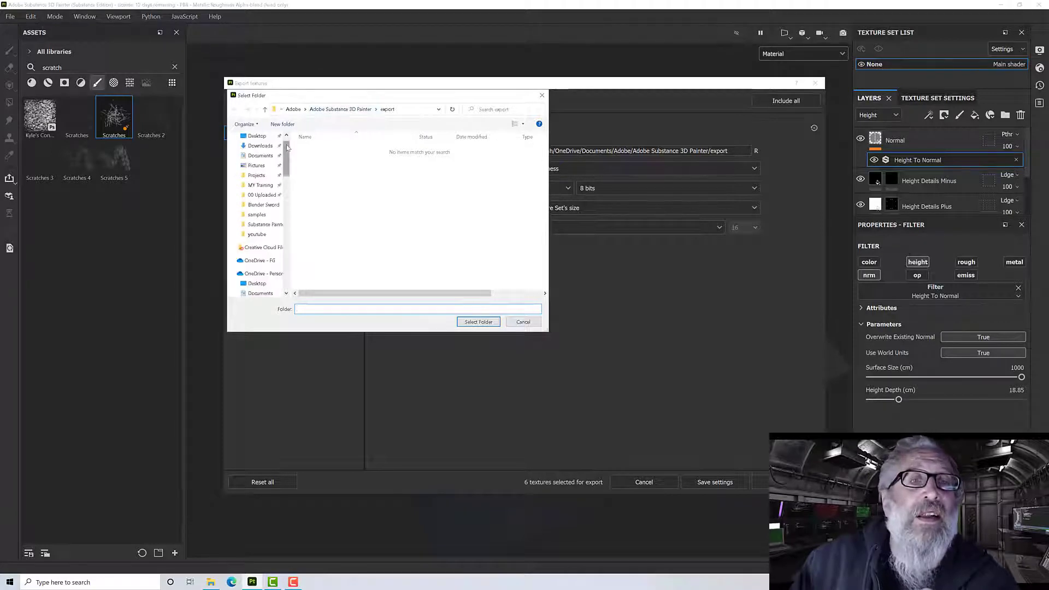
{"action": "left_click", "coordinate": [257, 233]}
{"action": "double_click", "coordinate": [316, 161]}
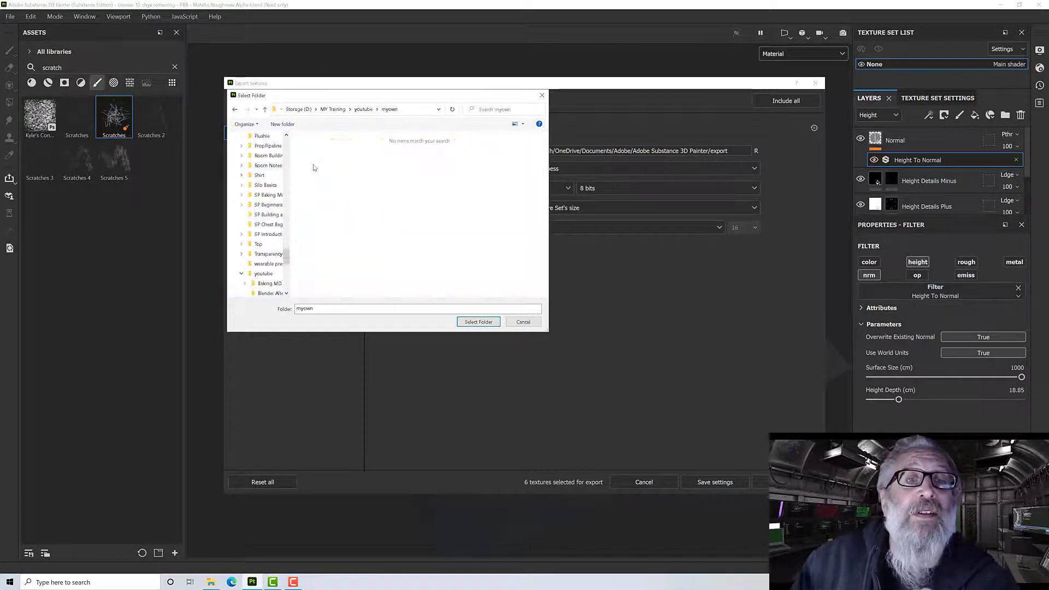
{"action": "left_click", "coordinate": [478, 322]}
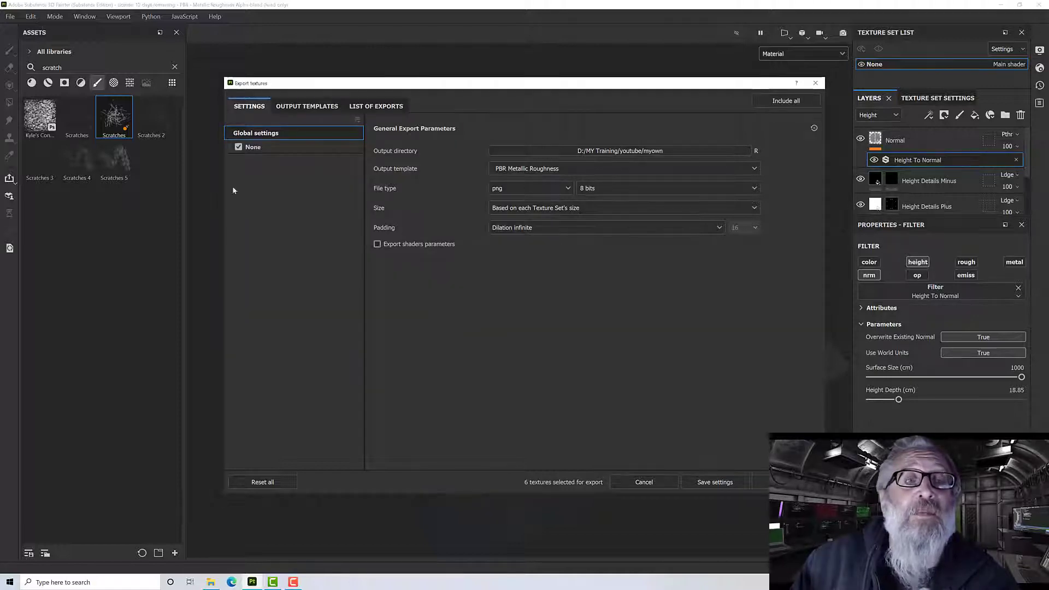
{"action": "left_click", "coordinate": [260, 148]}
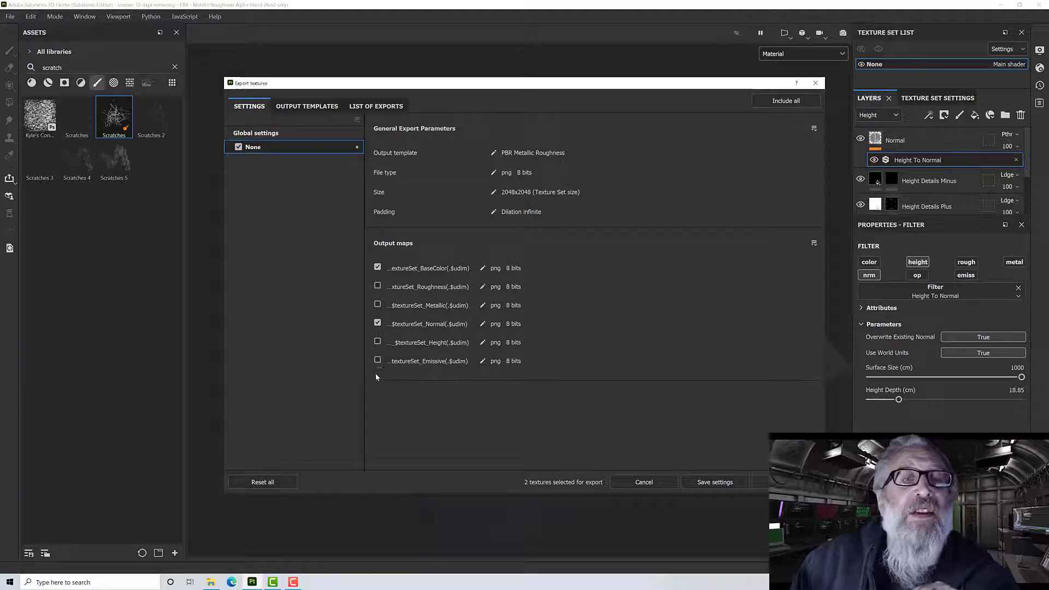
{"action": "left_click", "coordinate": [760, 482]}
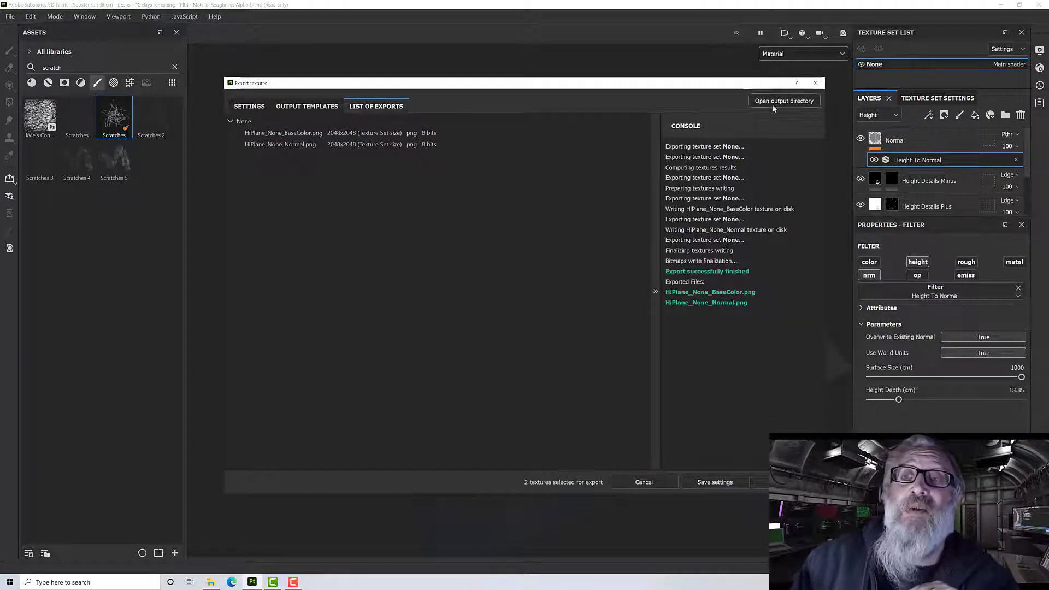
Close the export settings, open the myown output folder, and select both HiPlane PNGs
{"action": "left_click", "coordinate": [805, 103]}
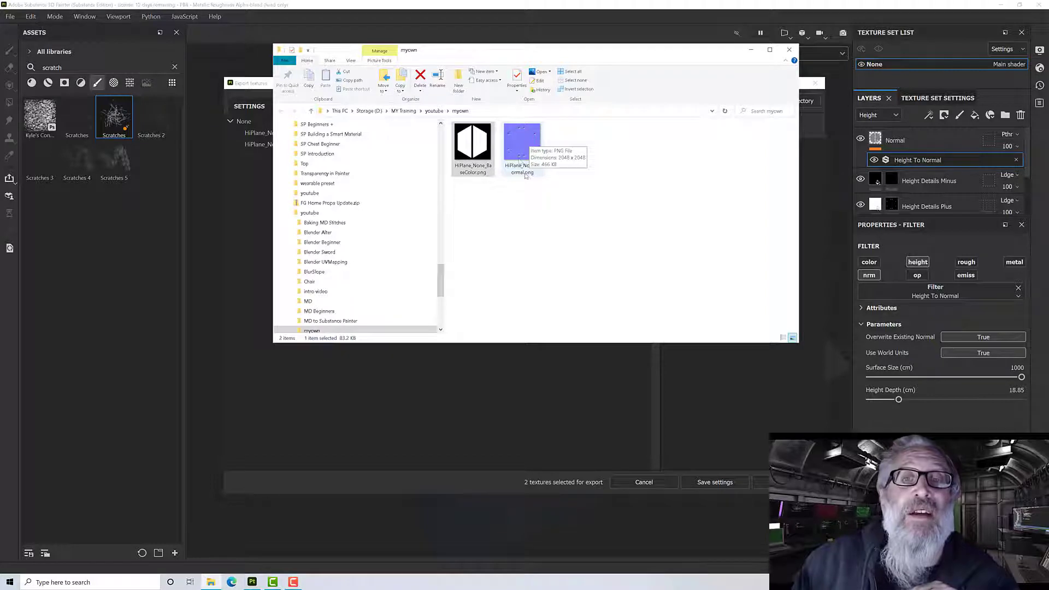
{"action": "left_click", "coordinate": [751, 49]}
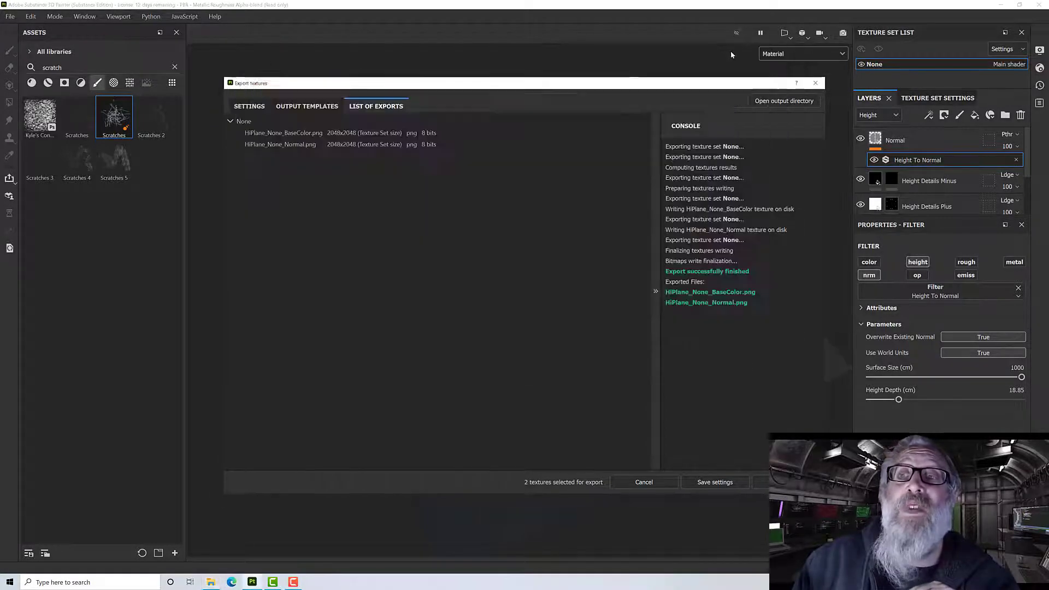
{"action": "left_click", "coordinate": [670, 483]}
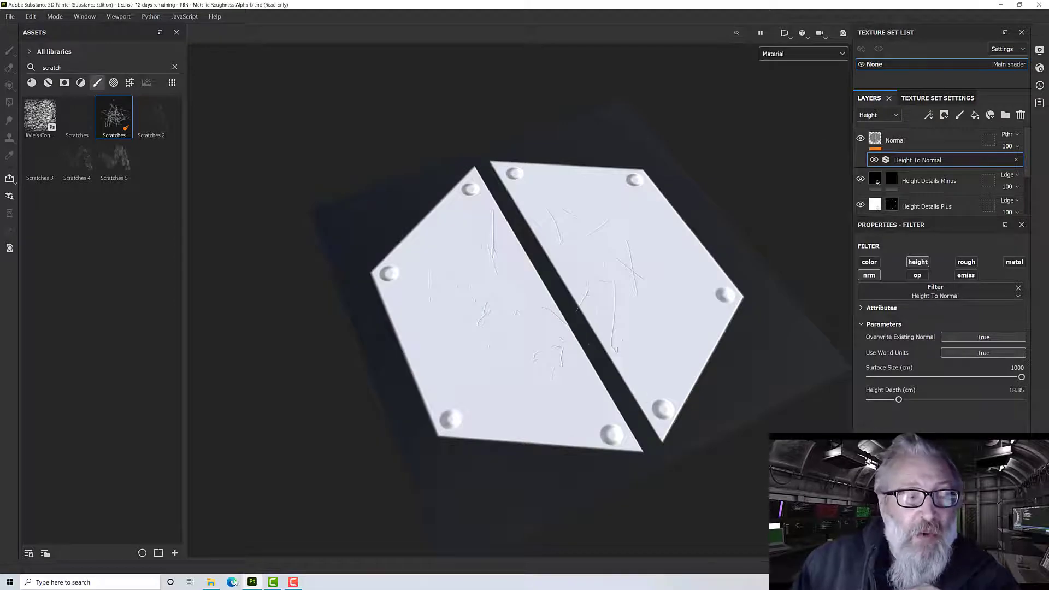
{"action": "left_click", "coordinate": [211, 582]}
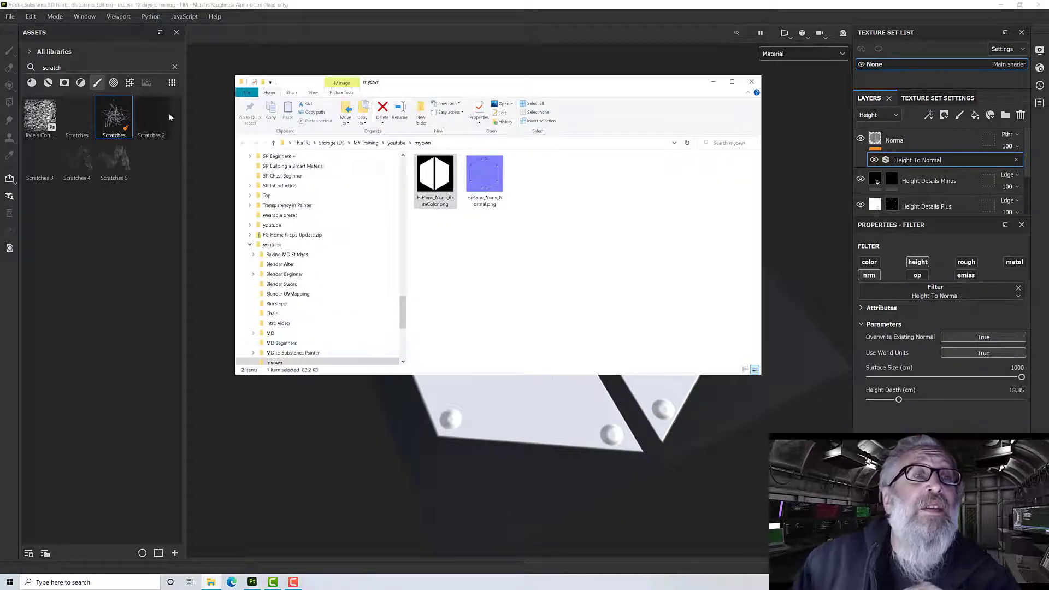
{"action": "left_click", "coordinate": [174, 67]}
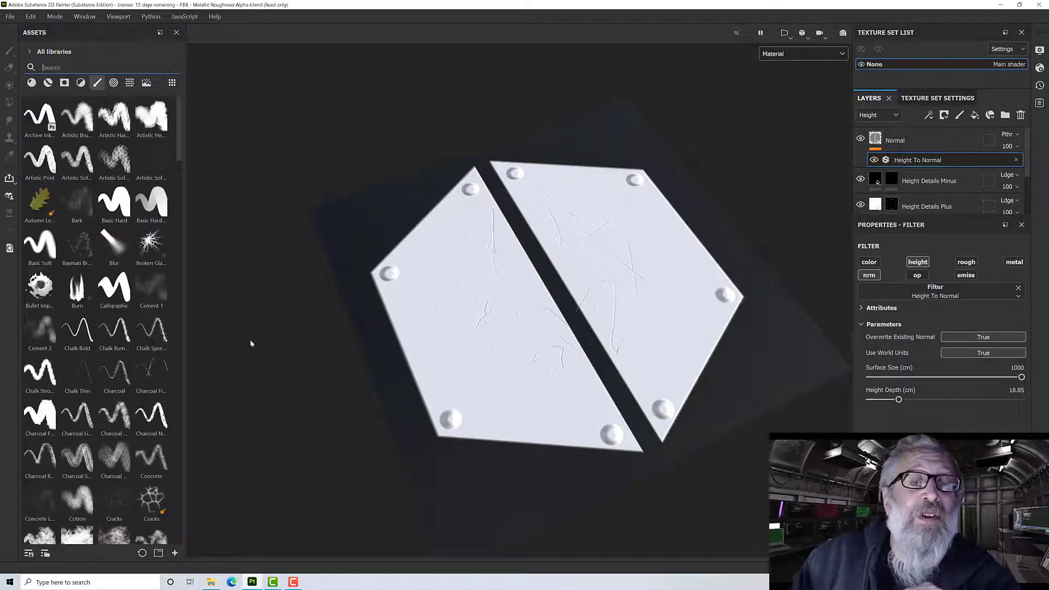
{"action": "left_click", "coordinate": [211, 582]}
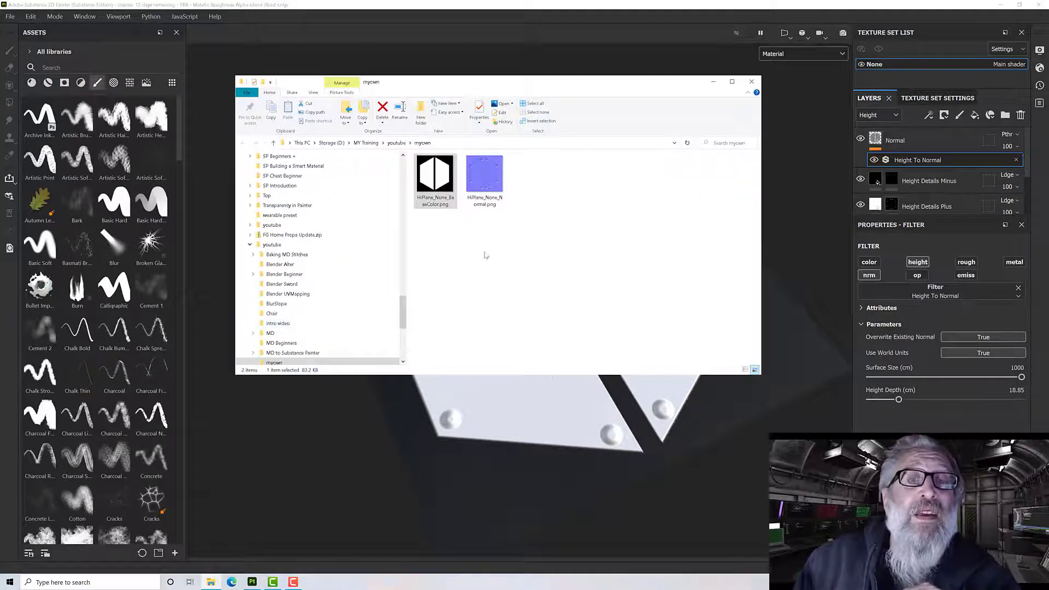
{"action": "mouse_move", "coordinate": [530, 243]}
{"action": "left_mouse_down"}
{"action": "mouse_move", "coordinate": [421, 190]}
{"action": "mouse_move", "coordinate": [251, 224]}
{"action": "mouse_move", "coordinate": [104, 221]}
{"action": "mouse_move", "coordinate": [99, 235]}
{"action": "left_mouse_up"}
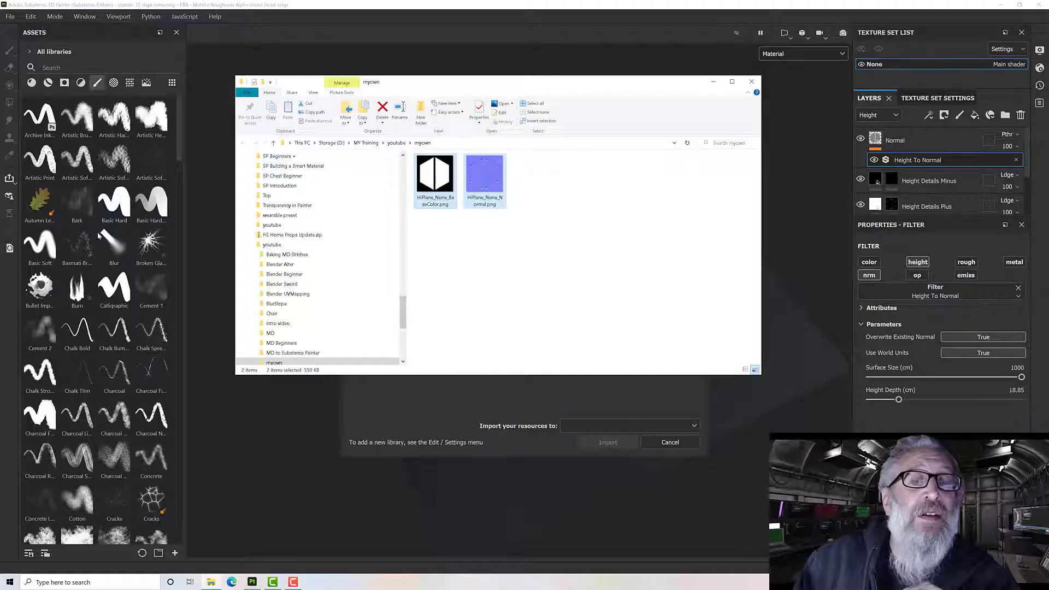
Import HiPlane_None_BaseColor.png as an alpha and HiPlane_None_Normal.png as a texture into your_assets
{"action": "left_click", "coordinate": [392, 403]}
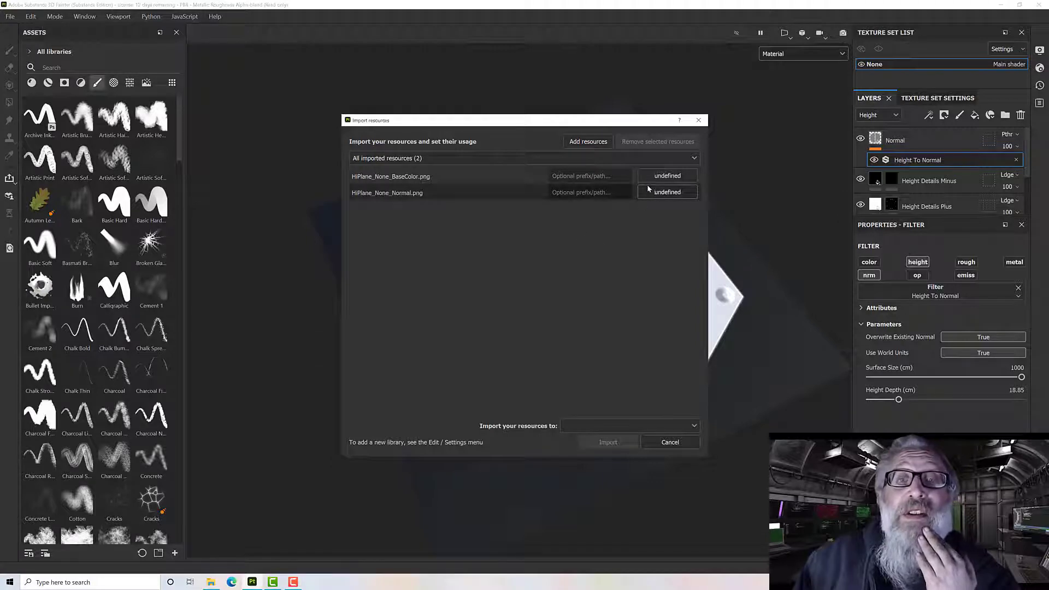
{"action": "left_click", "coordinate": [666, 175]}
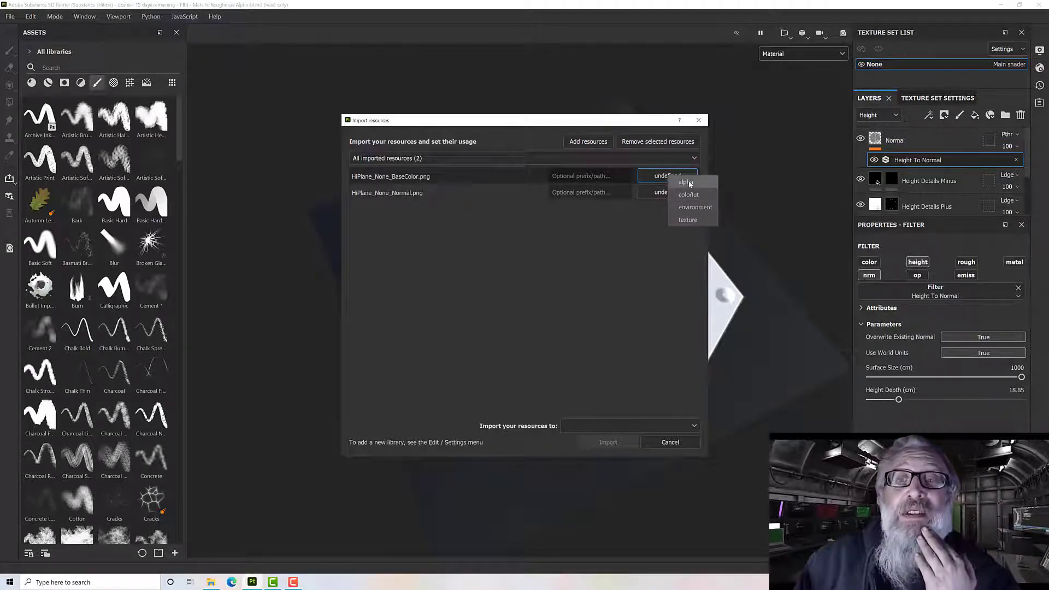
{"action": "left_click", "coordinate": [686, 182]}
{"action": "left_click", "coordinate": [667, 195]}
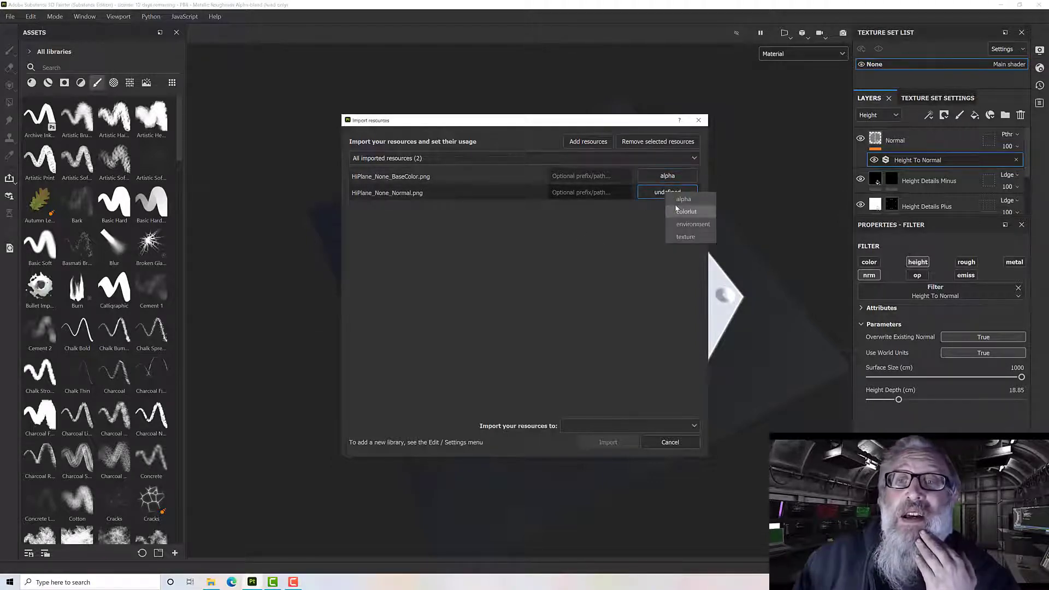
{"action": "left_click", "coordinate": [686, 237]}
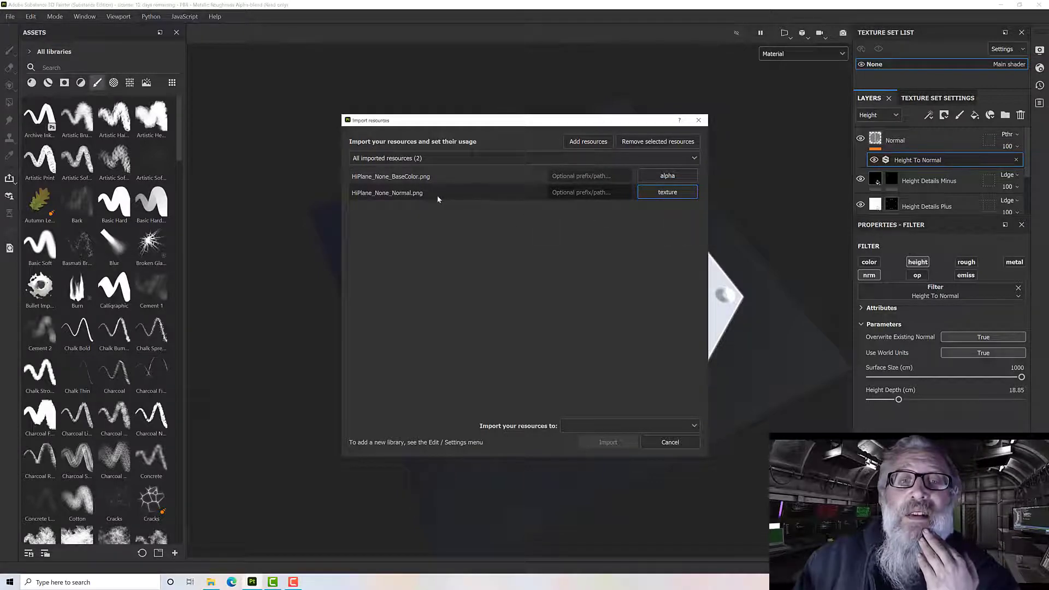
{"action": "left_click", "coordinate": [611, 425]}
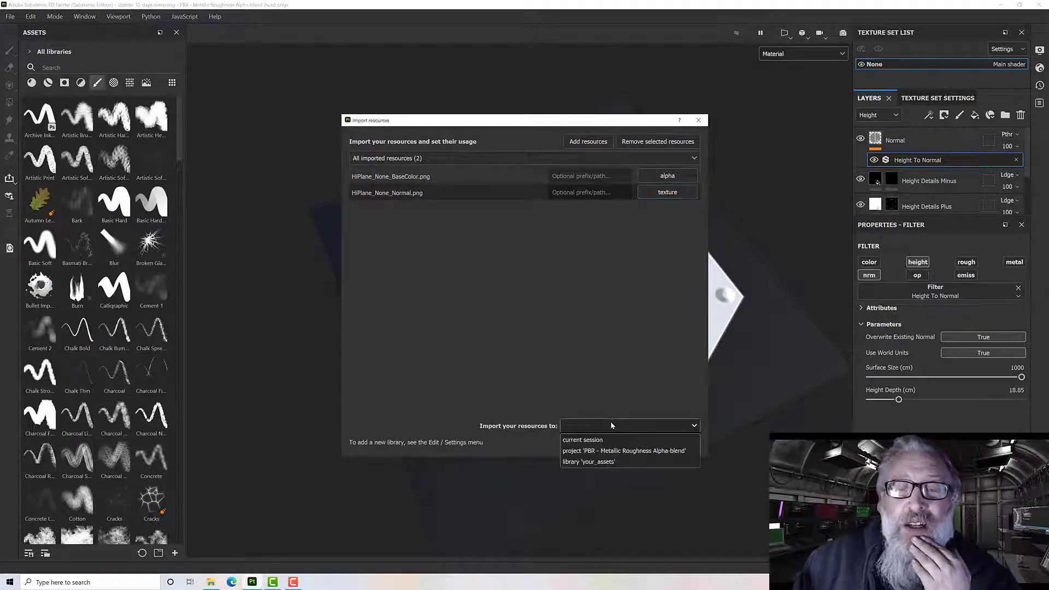
{"action": "left_click", "coordinate": [600, 462]}
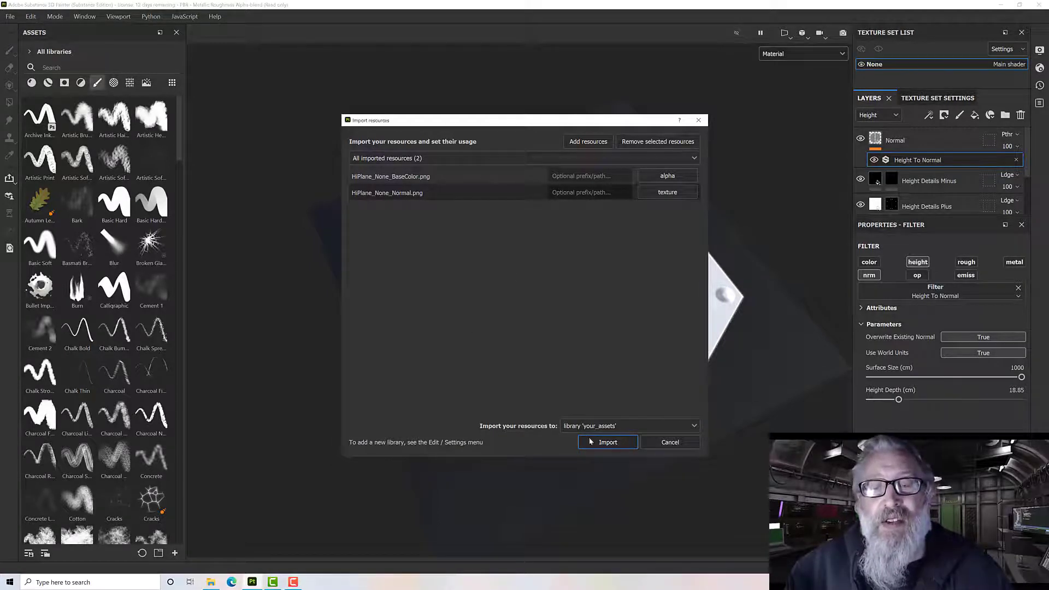
{"action": "left_click", "coordinate": [606, 442]}
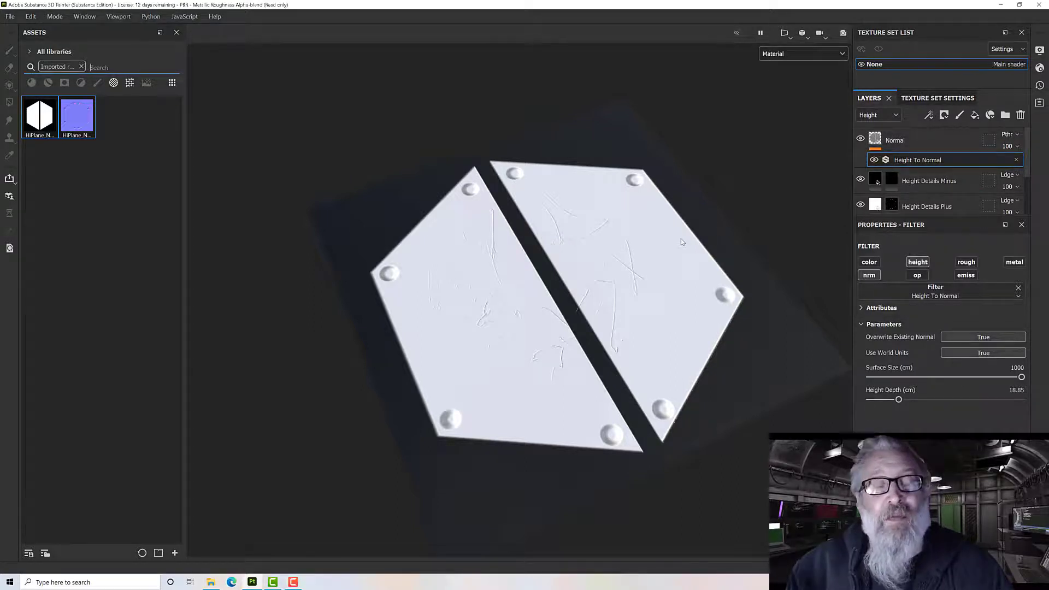
Save the project under the new name 'hard surface template'
{"action": "scroll", "coordinate": [682, 242], "scroll_direction": "up", "scroll_amount": 2}
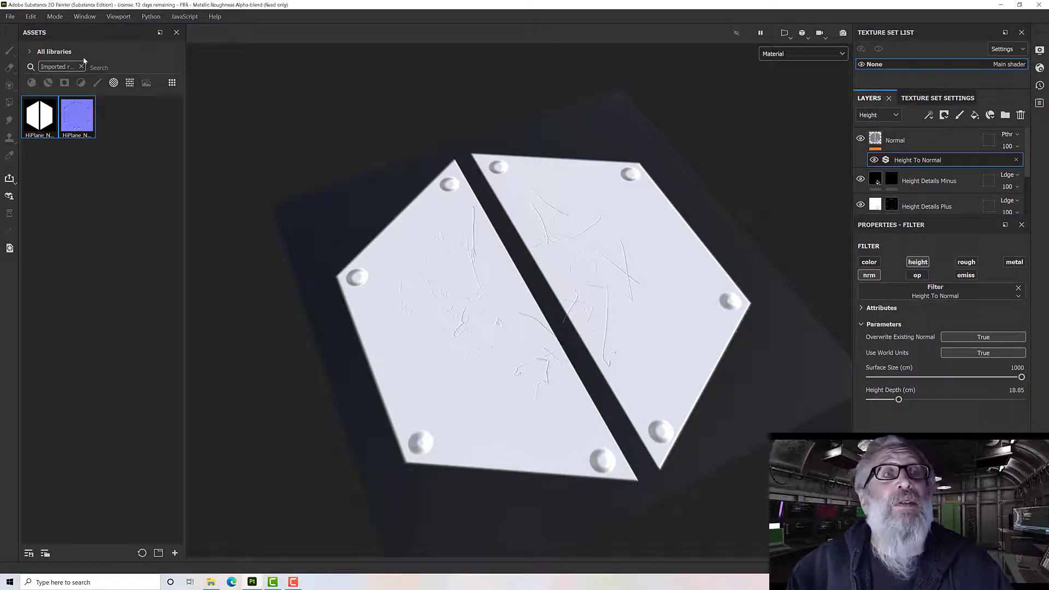
{"action": "left_click", "coordinate": [10, 16]}
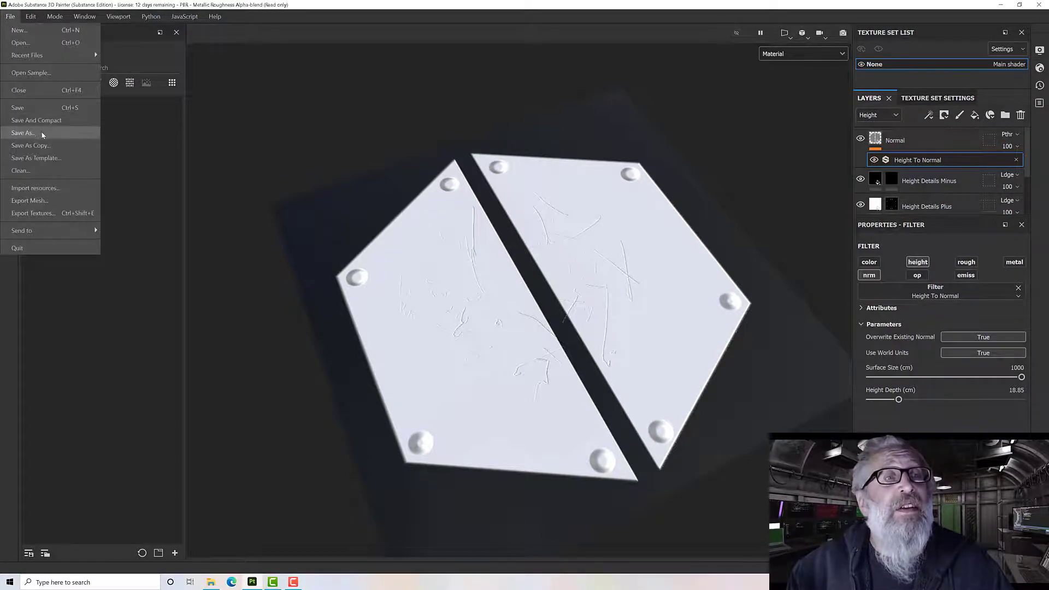
{"action": "left_click", "coordinate": [40, 109]}
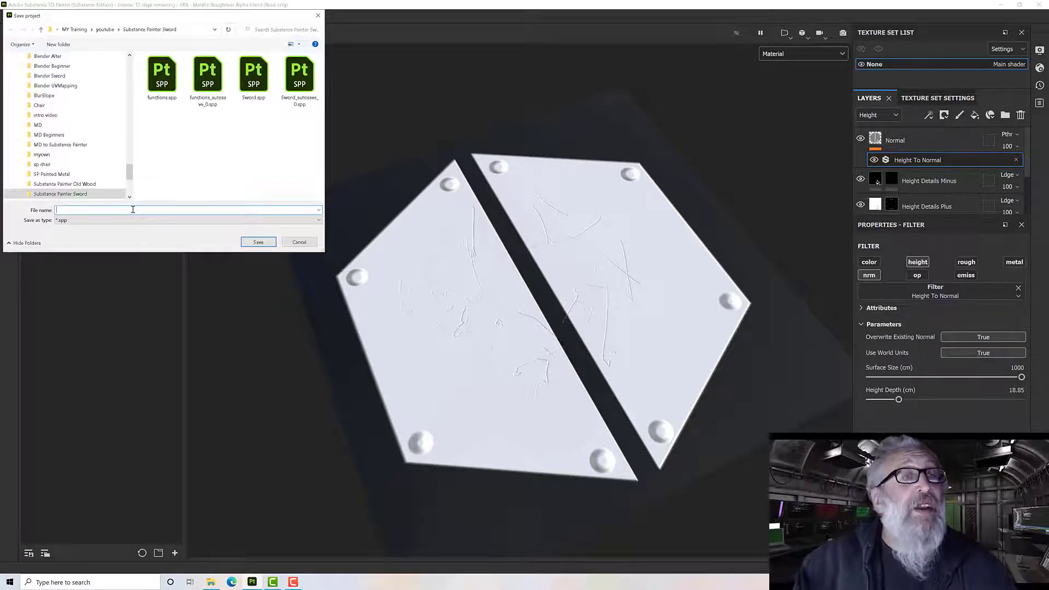
{"action": "type", "text": "hard sur"}
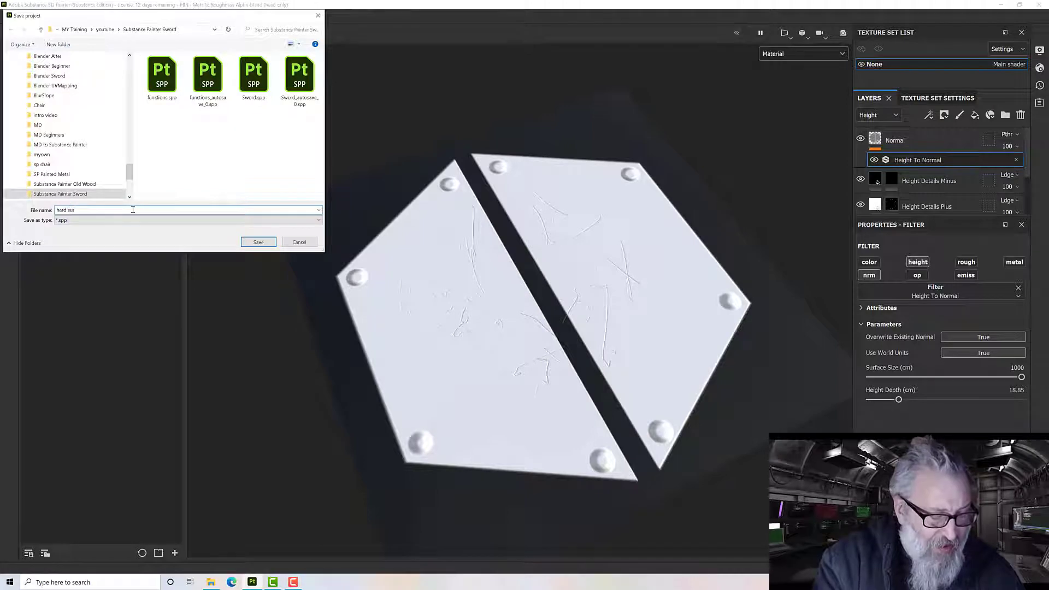
{"action": "type", "text": "face temp"}
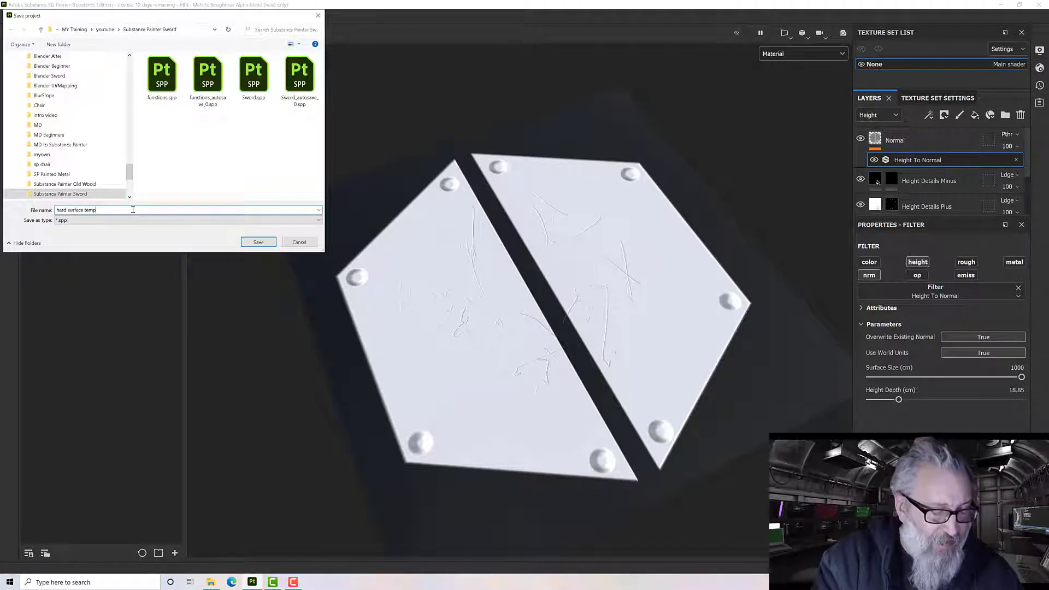
{"action": "type", "text": "late"}
{"action": "key", "text": "Return"}
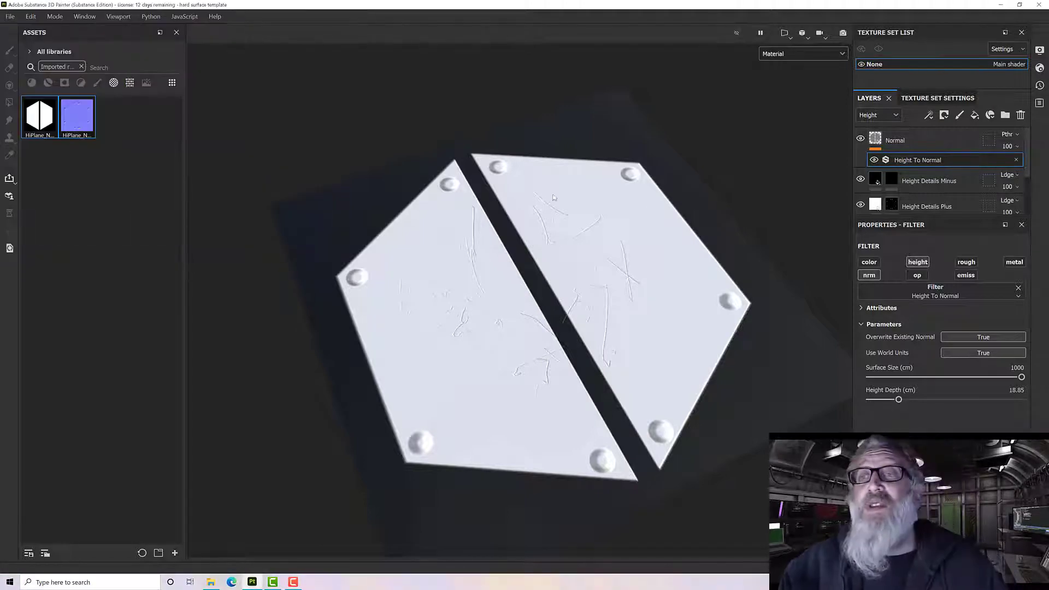
{"action": "scroll", "coordinate": [880, 185], "scroll_direction": "down", "scroll_amount": 3}
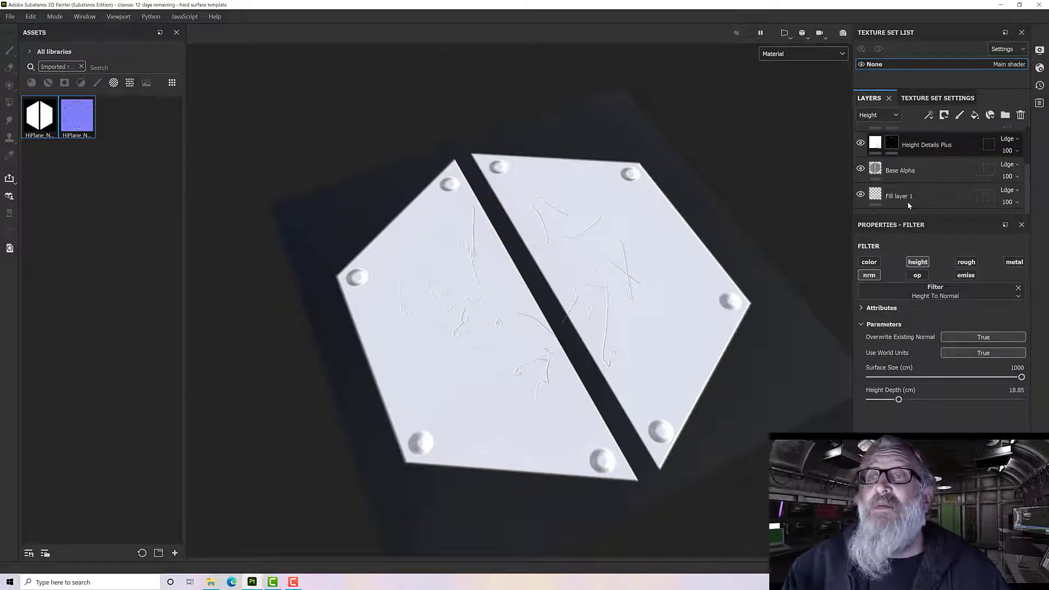
{"action": "left_click", "coordinate": [877, 170]}
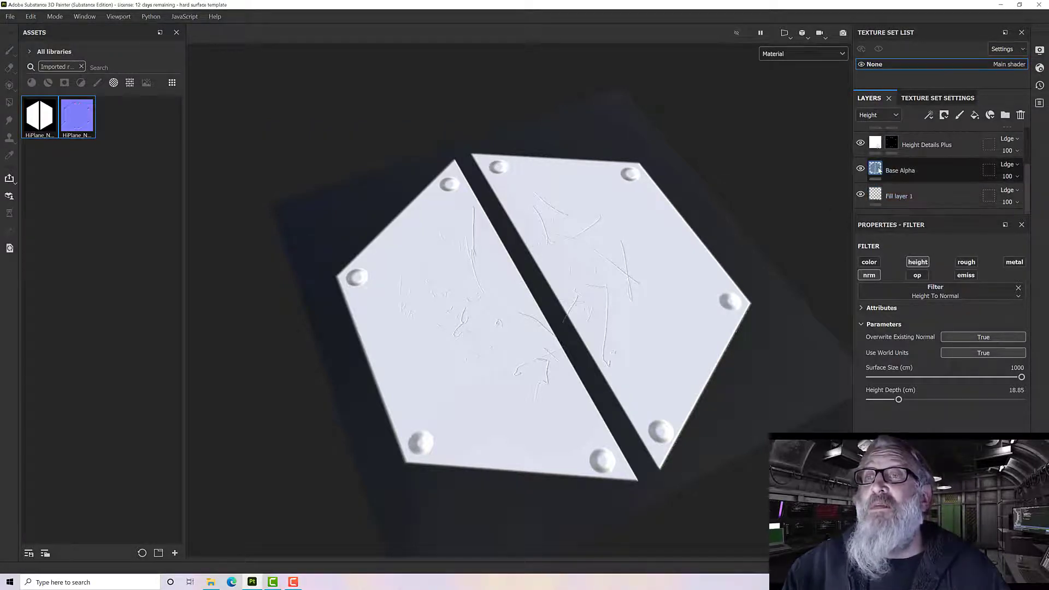
{"action": "scroll", "coordinate": [879, 170], "scroll_direction": "up", "scroll_amount": 3}
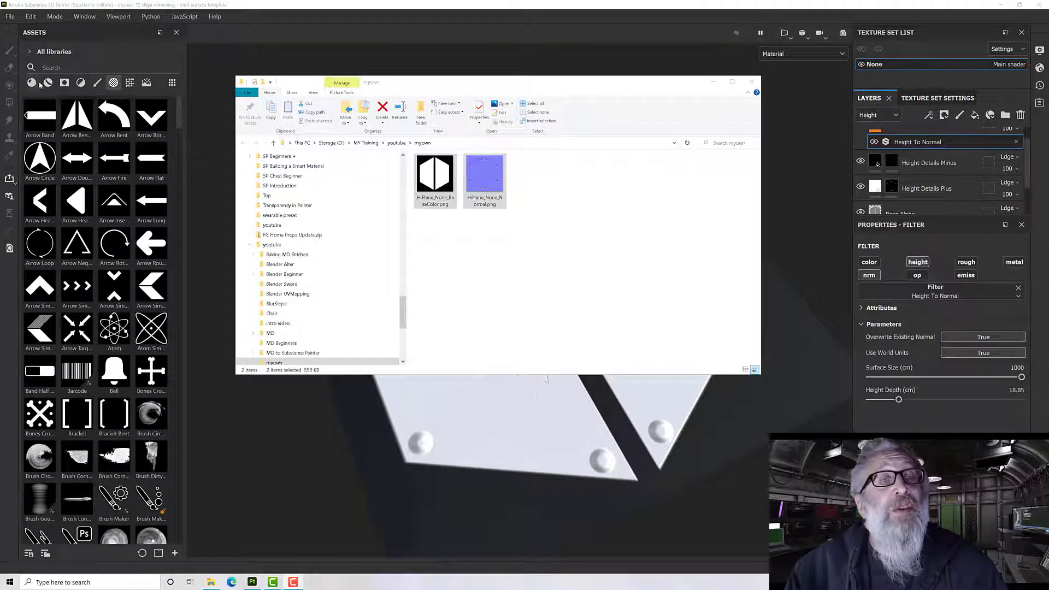
{"action": "left_click_drag", "start_coordinate": [416, 90], "coordinate": [387, 73]}
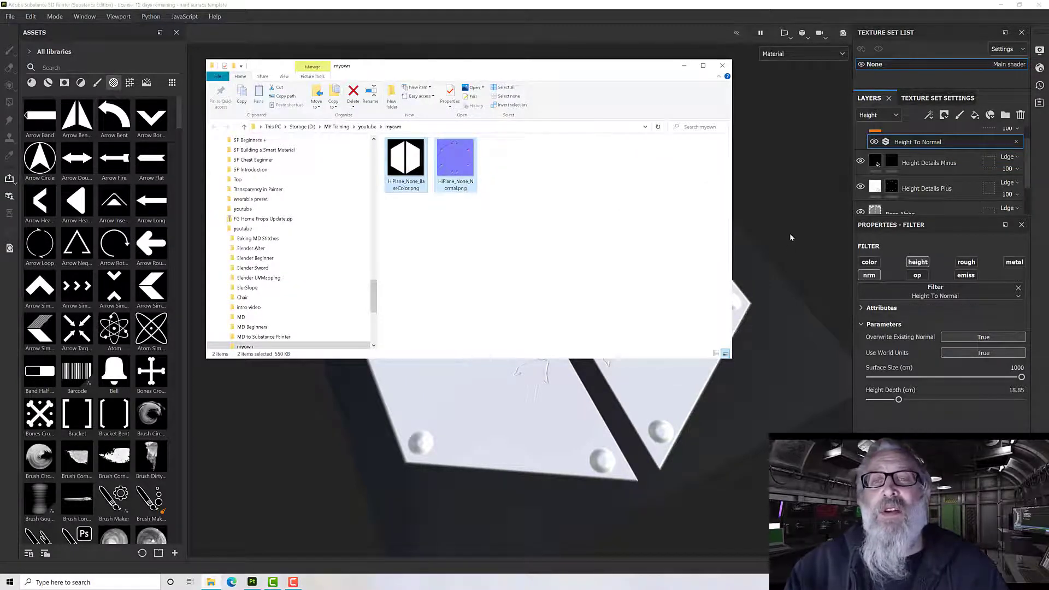
{"action": "left_click", "coordinate": [784, 177]}
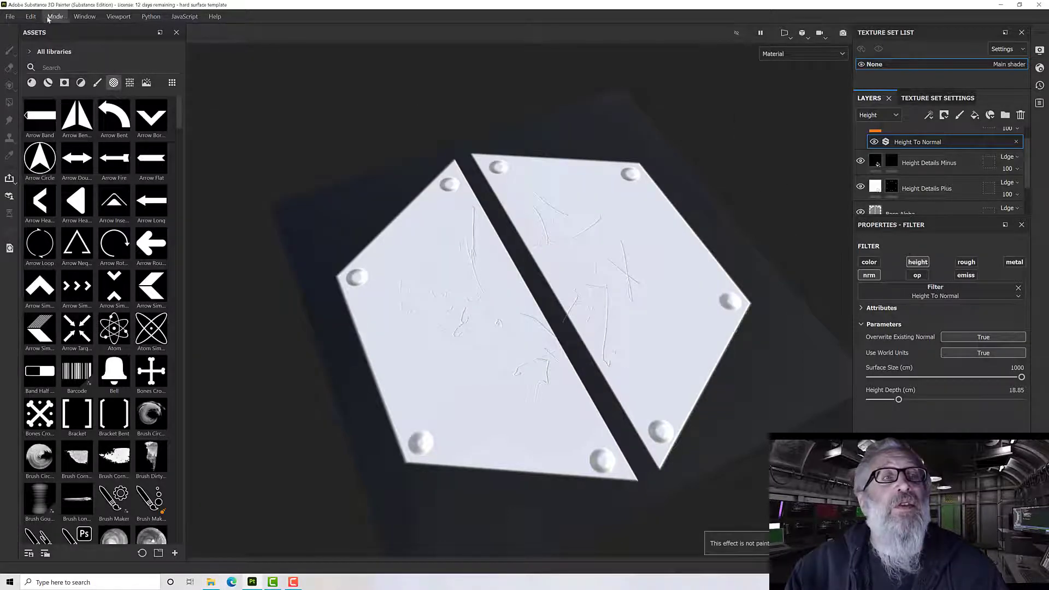
Create a new project from HiPlane.obj with a 2048 document resolution
{"action": "left_click", "coordinate": [10, 17]}
{"action": "left_click", "coordinate": [22, 31]}
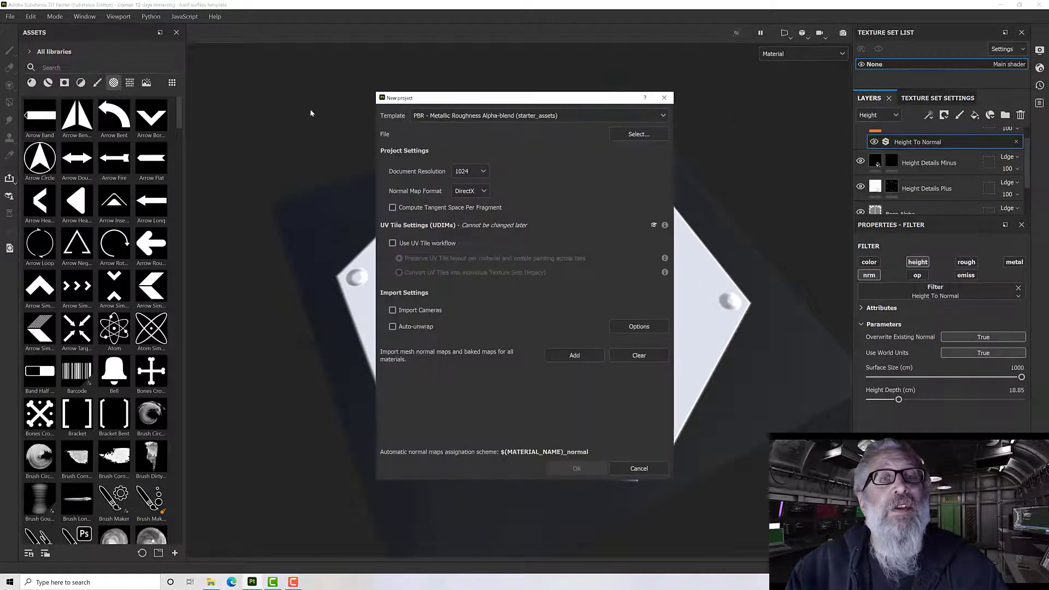
{"action": "left_click", "coordinate": [639, 134]}
{"action": "double_click", "coordinate": [476, 164]}
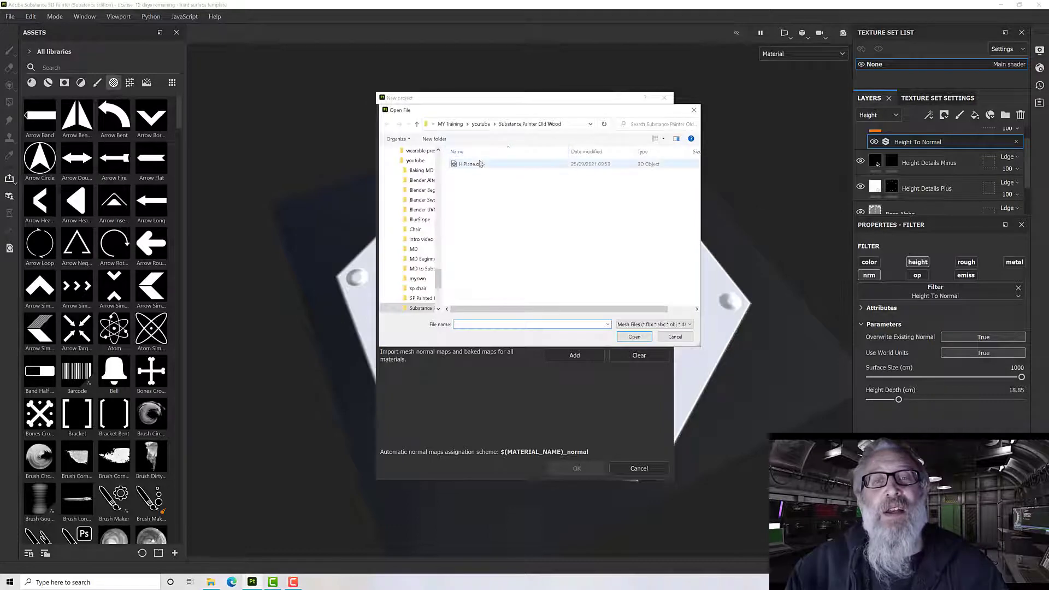
{"action": "left_click", "coordinate": [467, 171]}
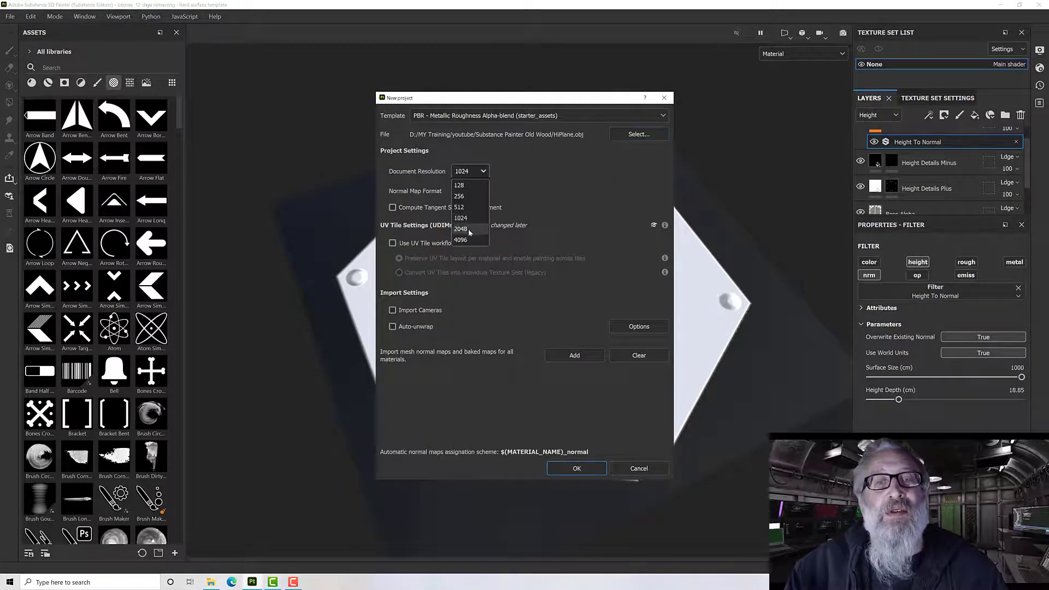
{"action": "left_click", "coordinate": [461, 185]}
{"action": "left_click", "coordinate": [577, 468]}
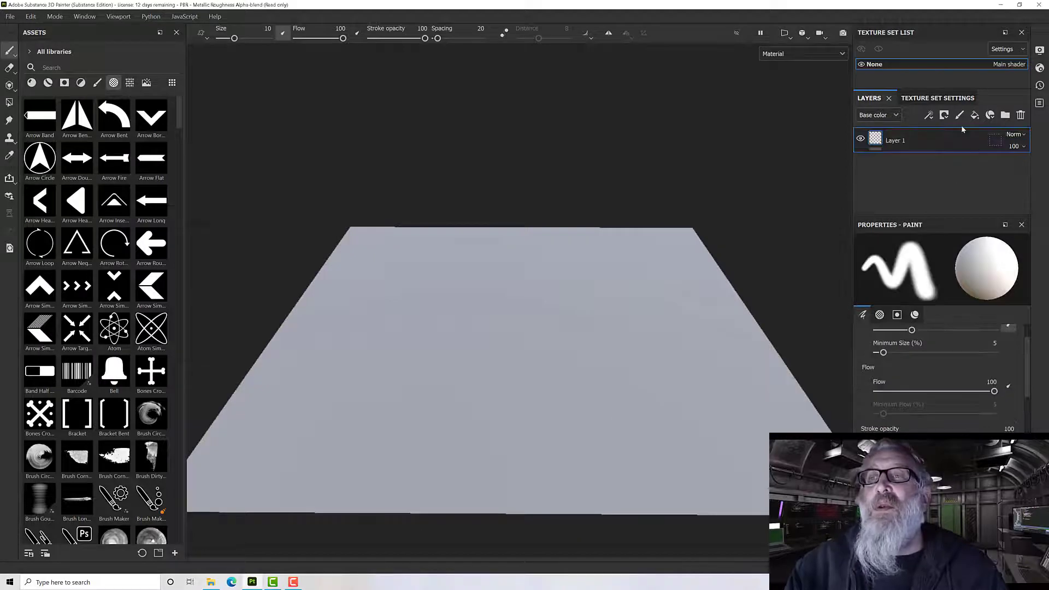
{"action": "left_click", "coordinate": [935, 99]}
Bake all seven mesh maps for the HiPlane mesh from the Mesh Maps settings
{"action": "left_click", "coordinate": [897, 116]}
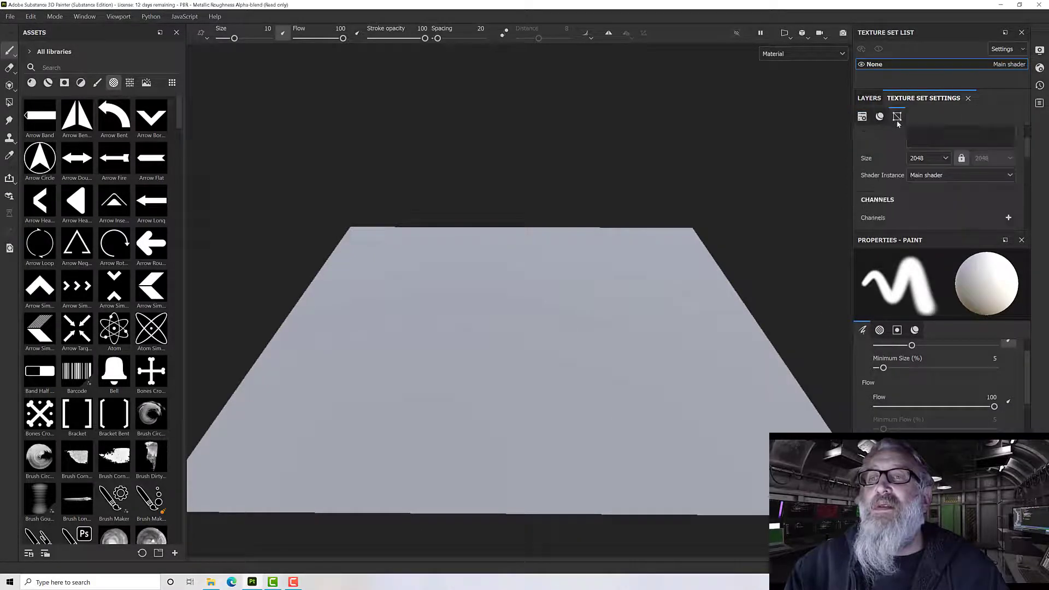
{"action": "left_click", "coordinate": [985, 151]}
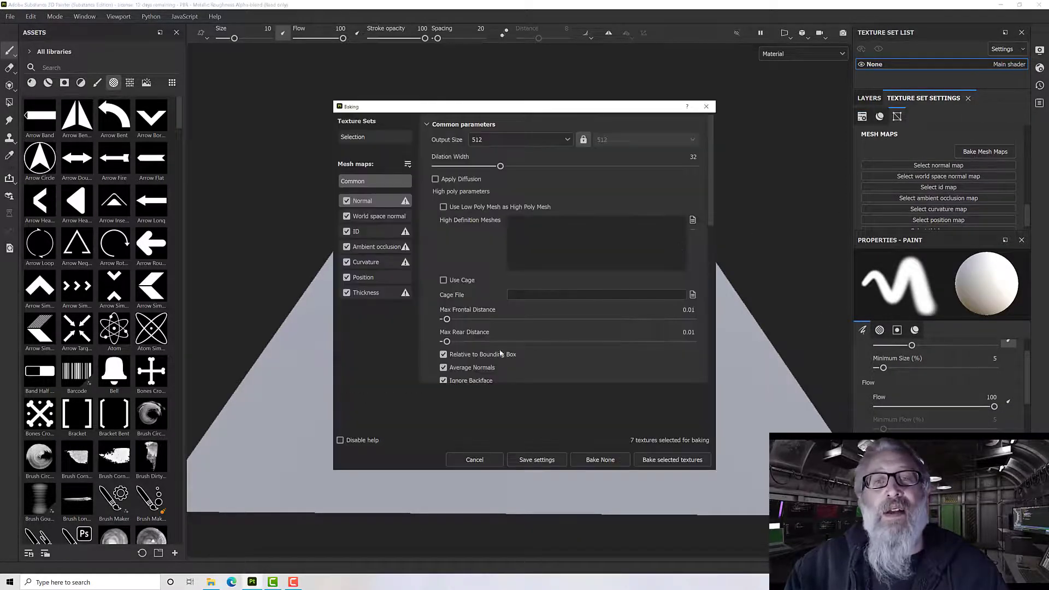
{"action": "left_click", "coordinate": [655, 464]}
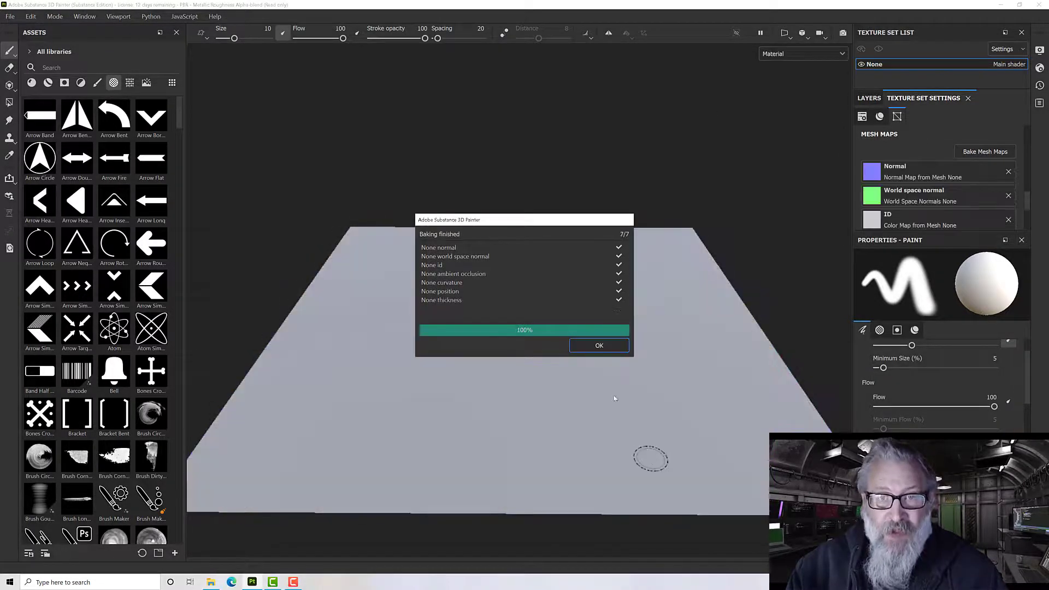
{"action": "left_click", "coordinate": [597, 345]}
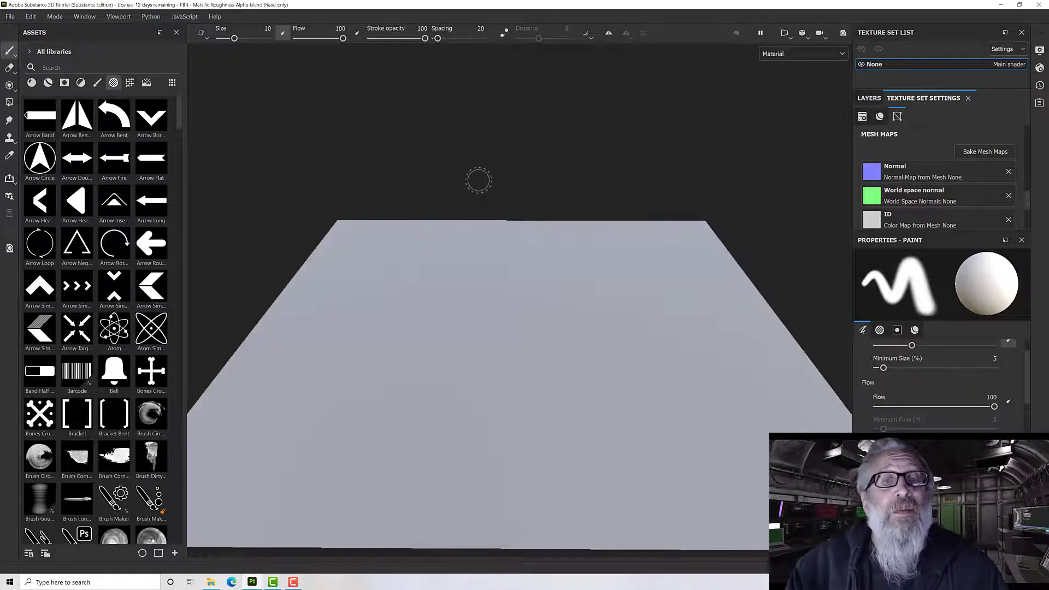
{"action": "scroll", "coordinate": [909, 136], "scroll_direction": "up", "scroll_amount": 3}
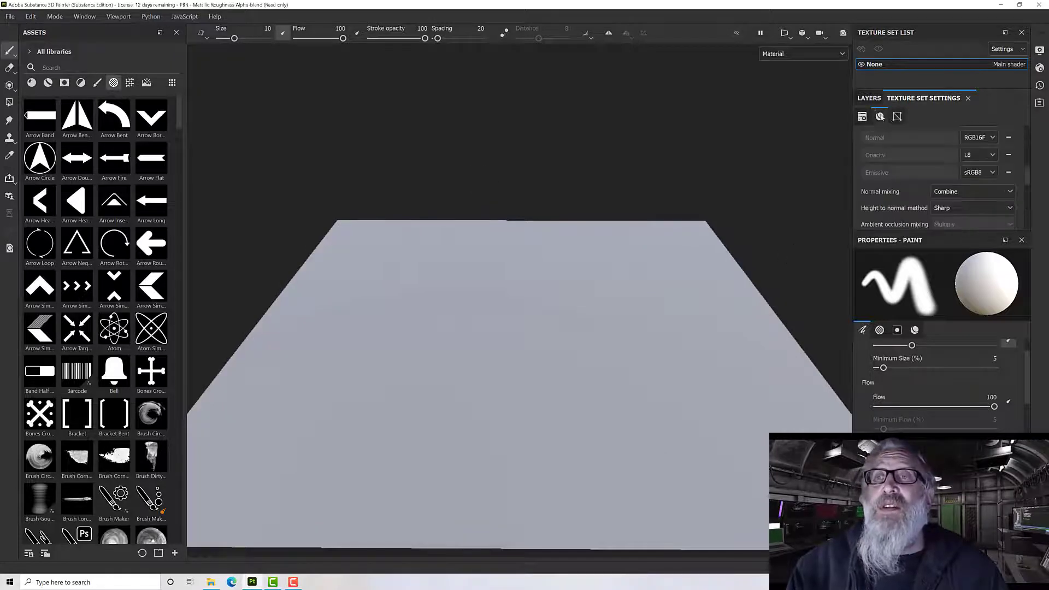
Delete the original Layer 1 and add a fresh empty paint layer
{"action": "left_click", "coordinate": [869, 98]}
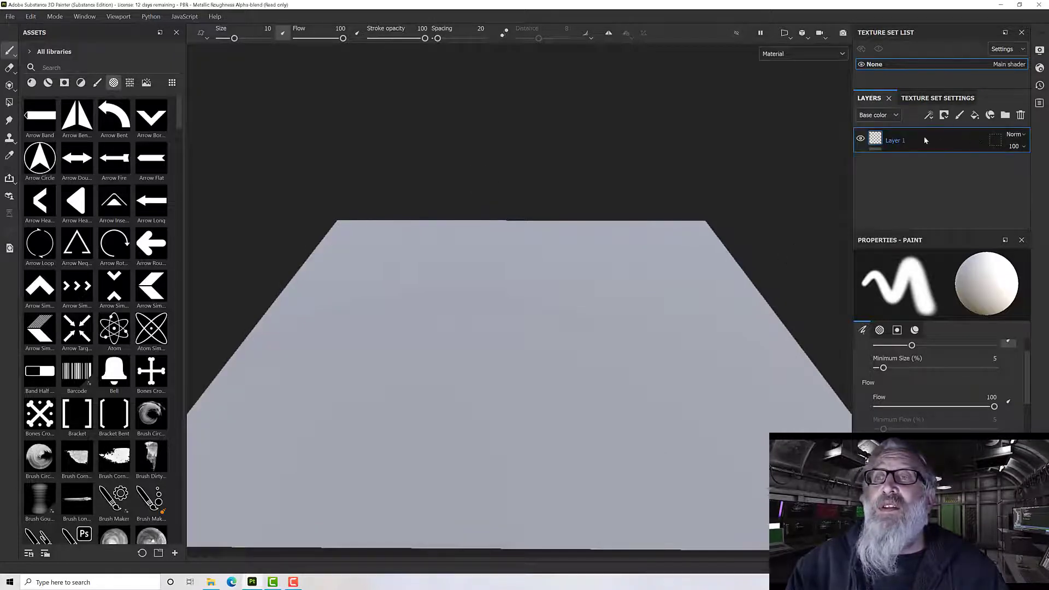
{"action": "left_click", "coordinate": [1020, 114]}
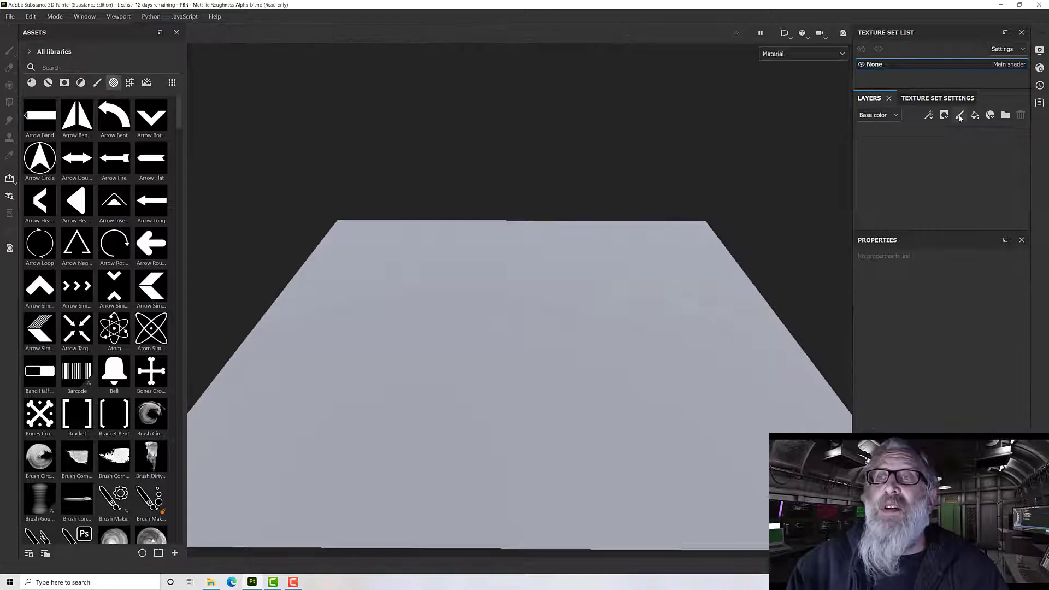
{"action": "left_click", "coordinate": [960, 116]}
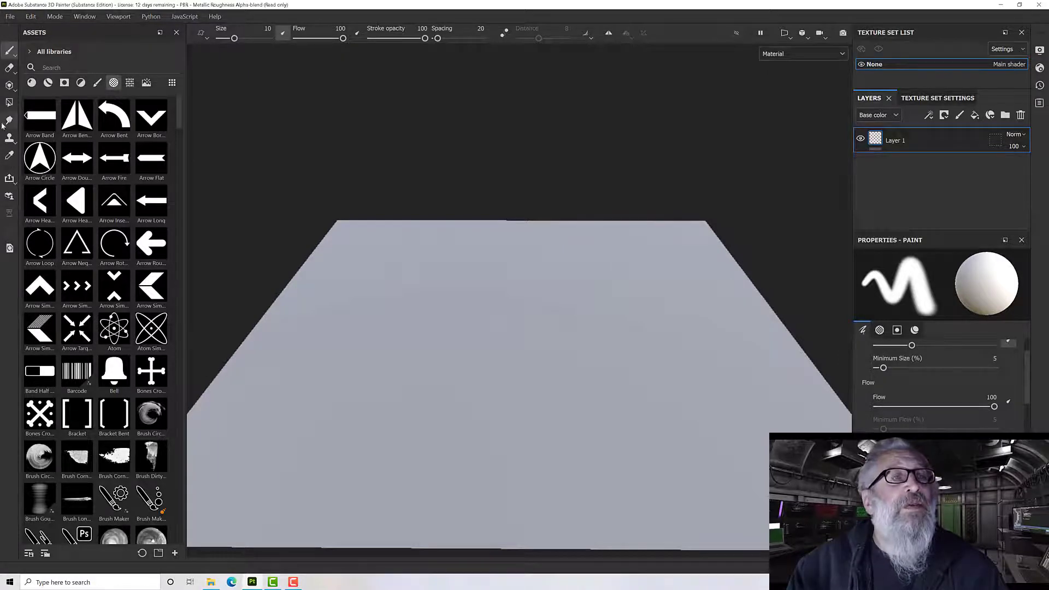
Search materials for 'steel', try Steel Rough on the brush, then clear it
{"action": "left_click", "coordinate": [31, 82]}
{"action": "left_click", "coordinate": [80, 69]}
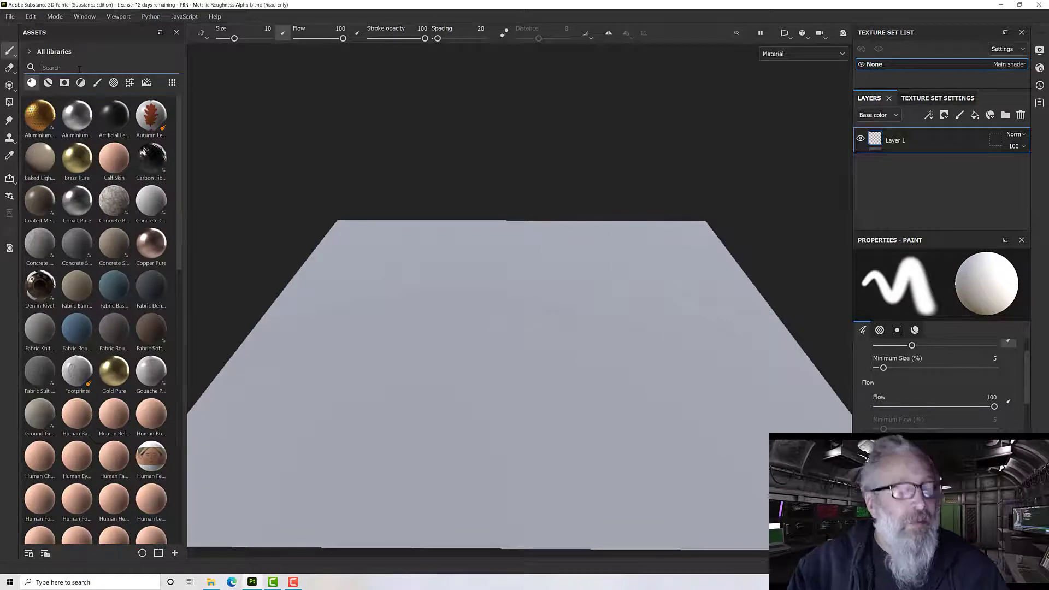
{"action": "type", "text": "steel"}
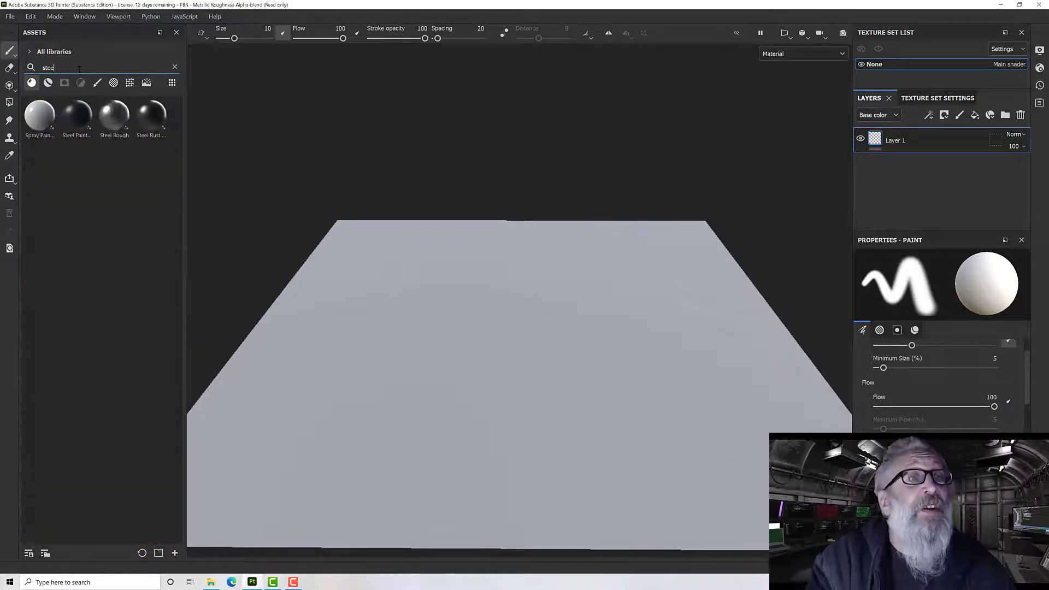
{"action": "left_click", "coordinate": [75, 113]}
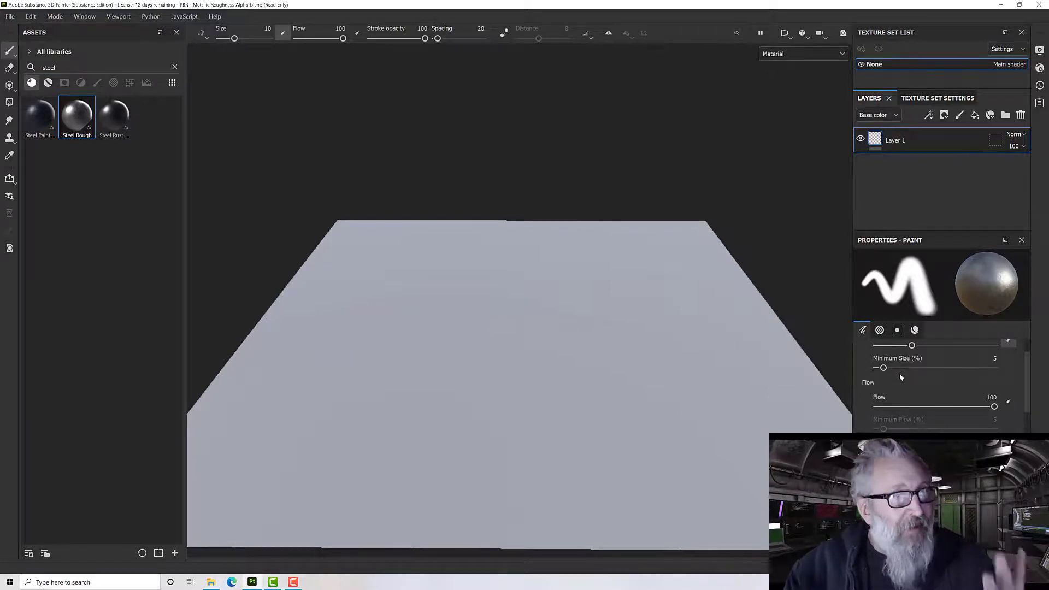
{"action": "scroll", "coordinate": [899, 372], "scroll_direction": "down", "scroll_amount": 6}
{"action": "scroll", "coordinate": [906, 429], "scroll_direction": "down", "scroll_amount": 6}
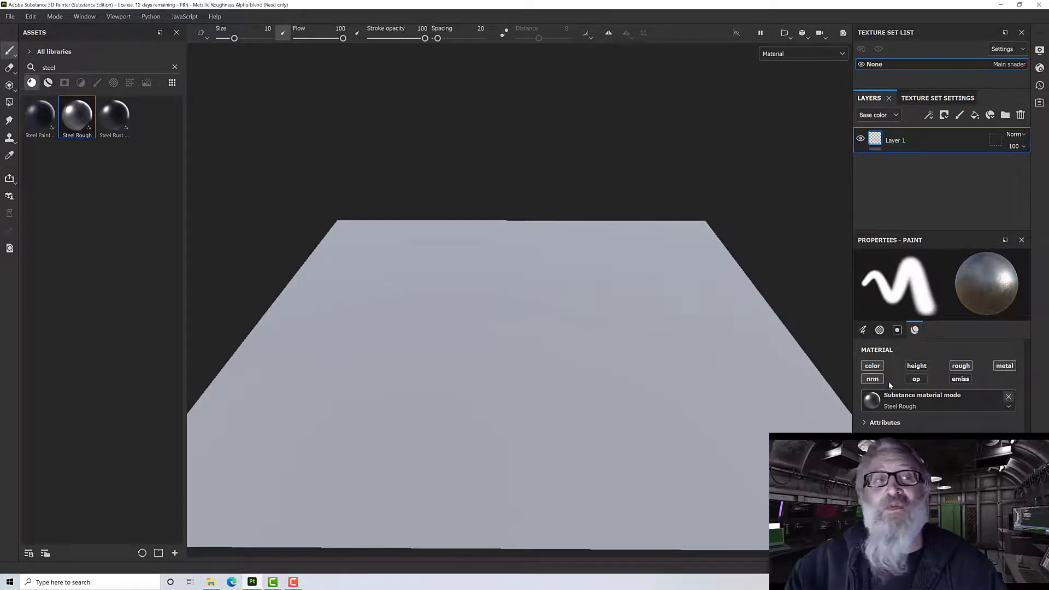
{"action": "left_click", "coordinate": [1008, 396]}
Search 'alu' and assign the Aluminium material to the paint brush
{"action": "double_click", "coordinate": [48, 67]}
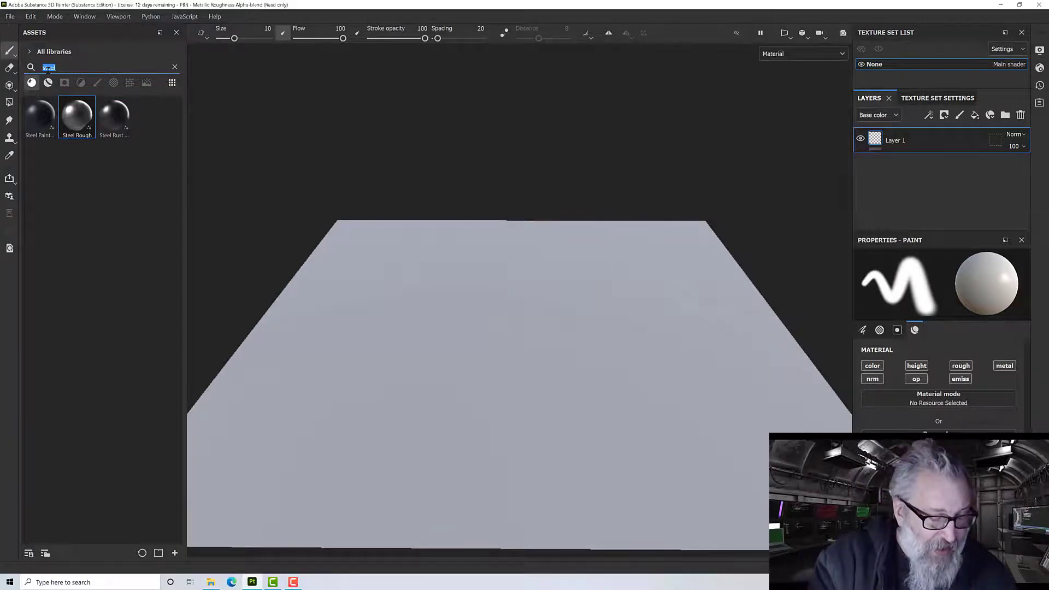
{"action": "type", "text": "al"}
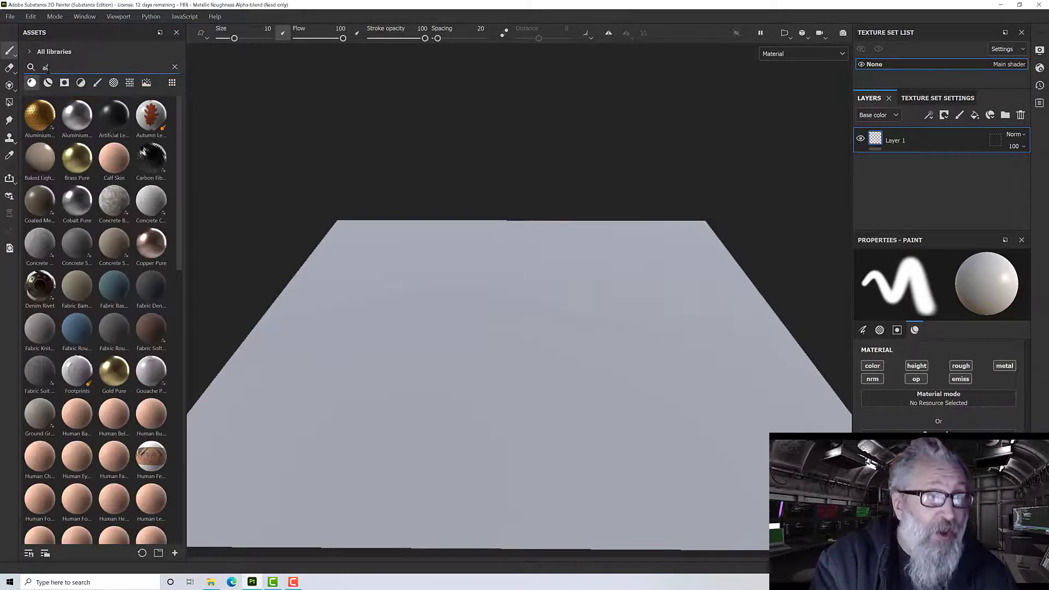
{"action": "type", "text": "u"}
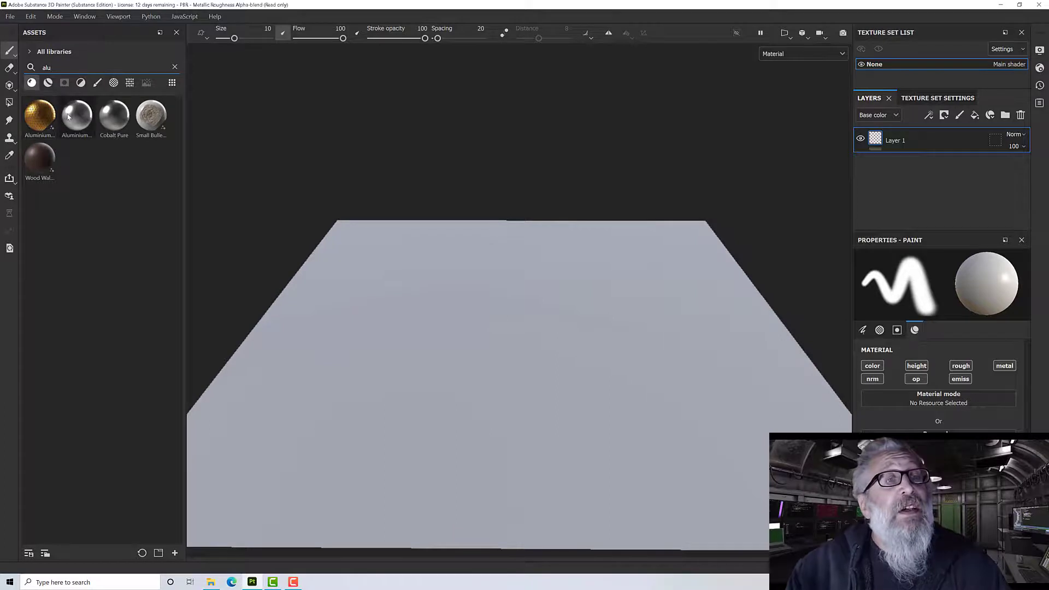
{"action": "left_click", "coordinate": [69, 116]}
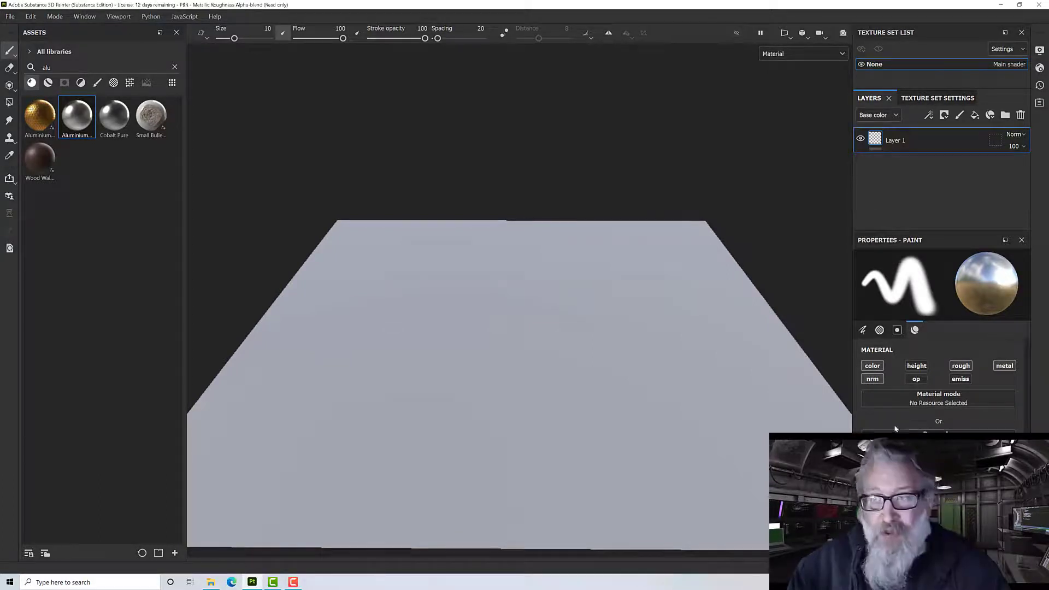
{"action": "scroll", "coordinate": [911, 421], "scroll_direction": "up", "scroll_amount": 3}
{"action": "scroll", "coordinate": [911, 421], "scroll_direction": "up", "scroll_amount": 4}
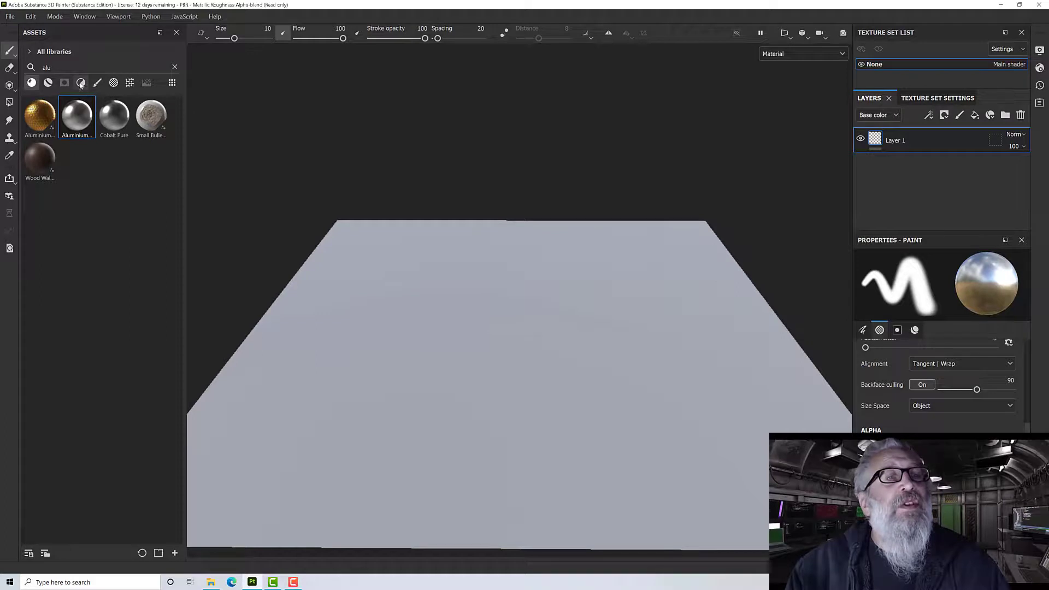
Make the HiPlane base-color hexagon image, found by searching 'HiPl' in Alphas, the brush alpha
{"action": "left_click", "coordinate": [110, 84]}
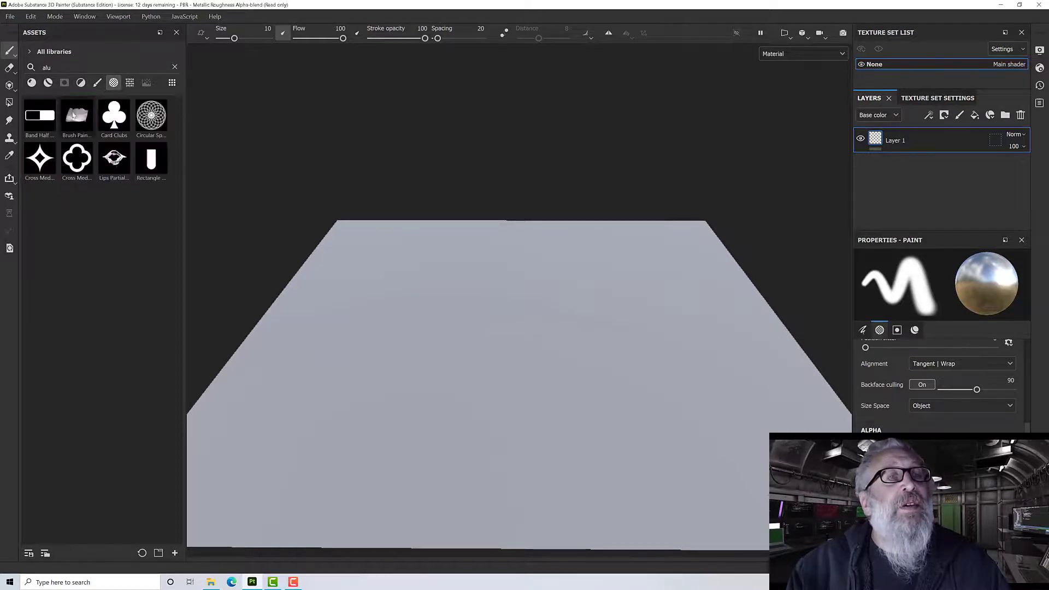
{"action": "double_click", "coordinate": [65, 68]}
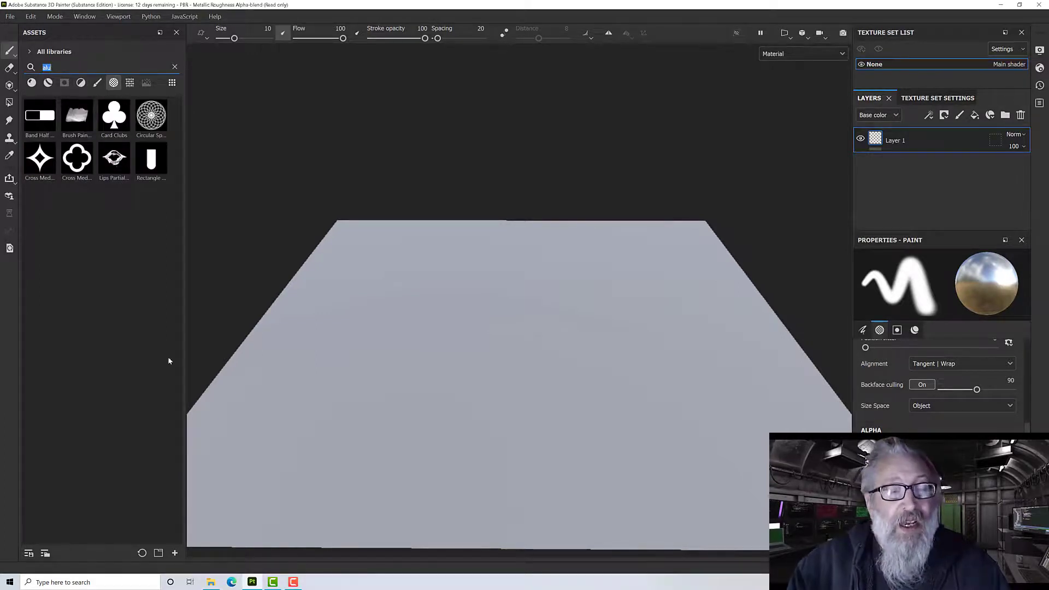
{"action": "left_click", "coordinate": [210, 582]}
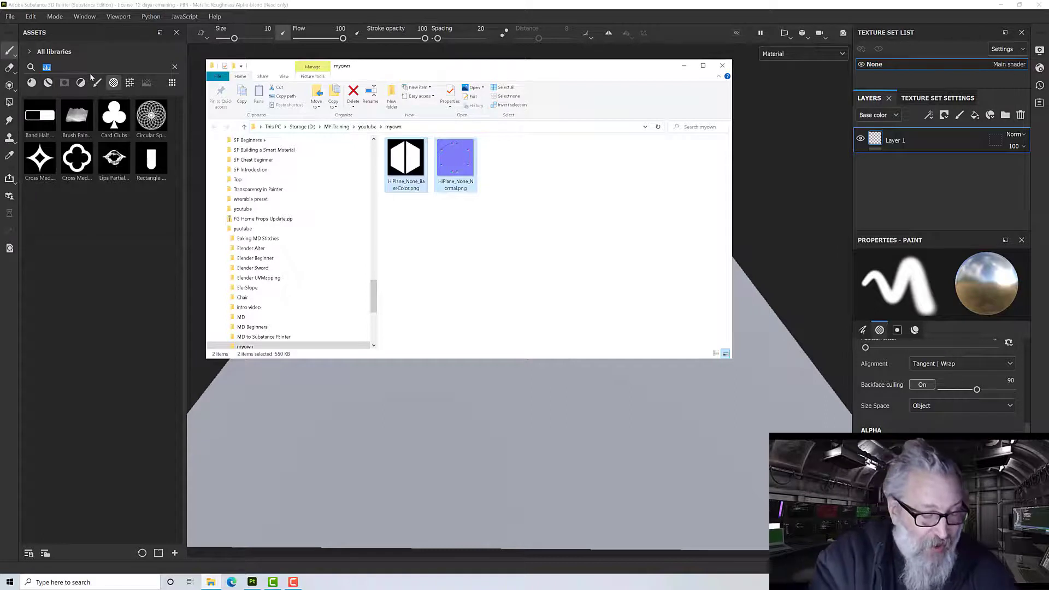
{"action": "key", "text": "Right"}
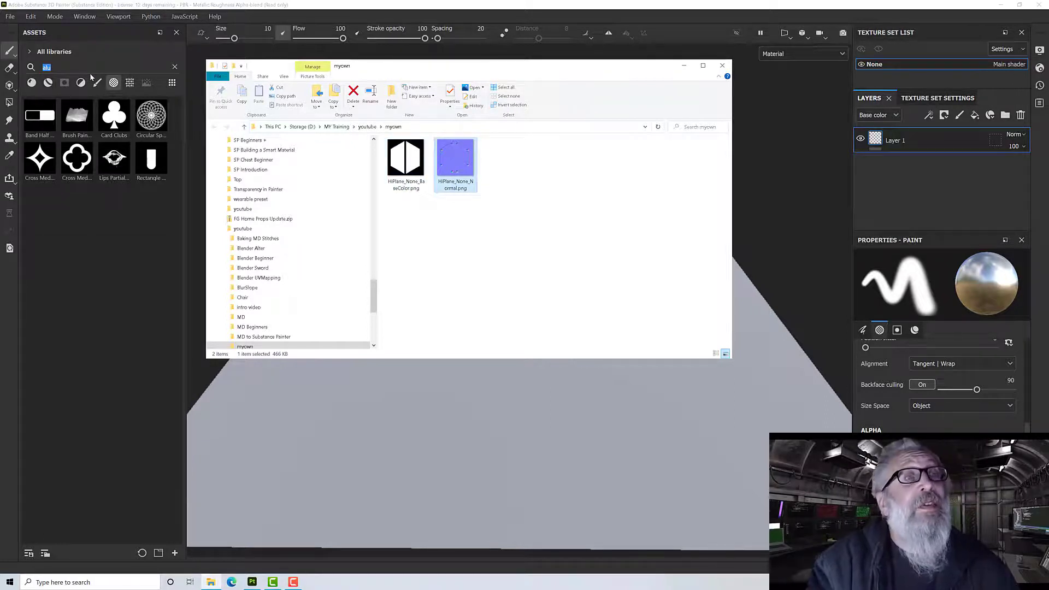
{"action": "left_click", "coordinate": [79, 68]}
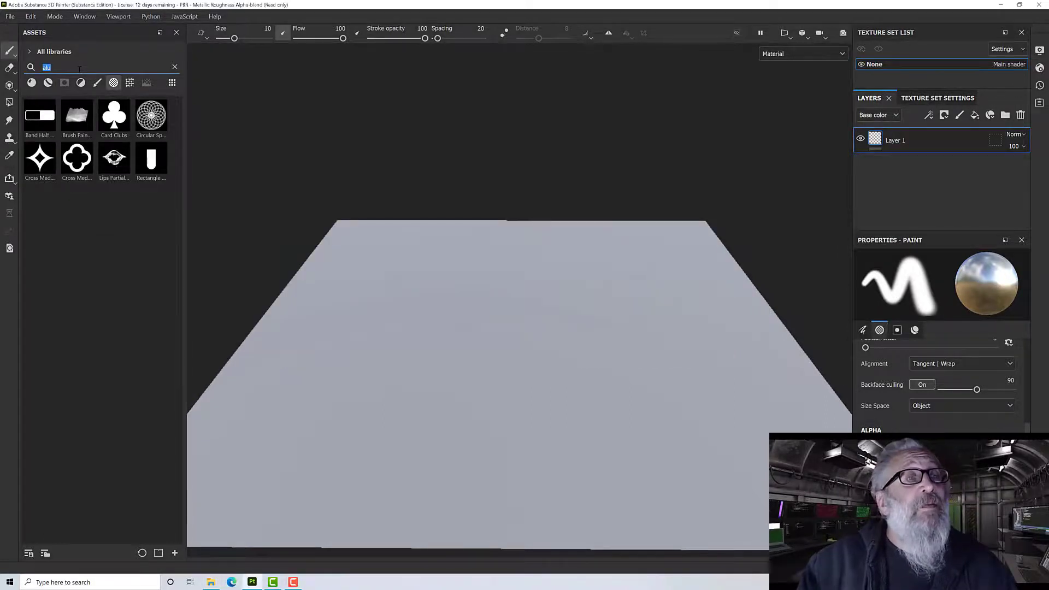
{"action": "type", "text": "HiP"}
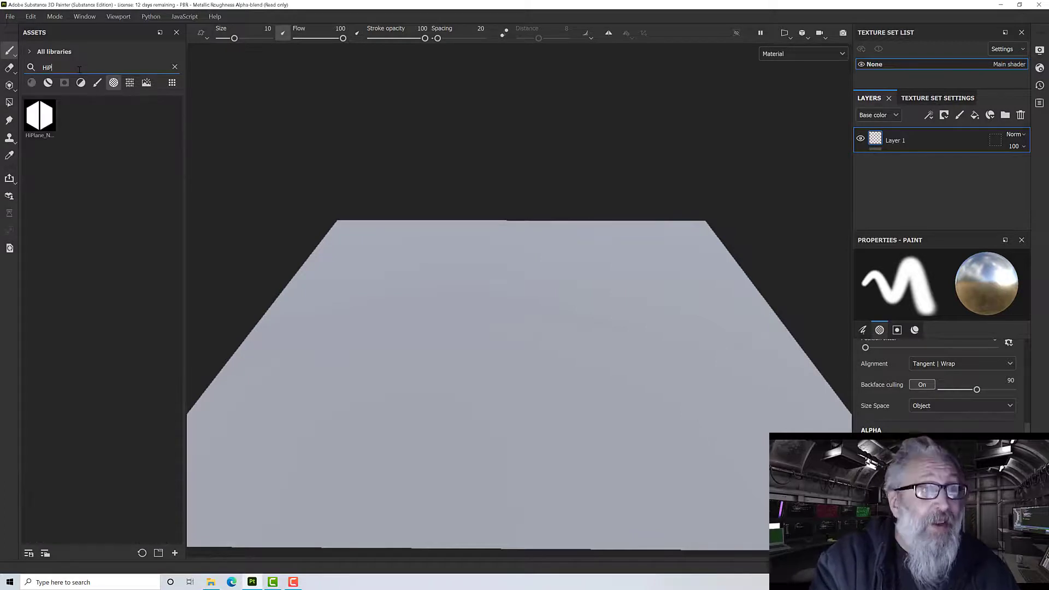
{"action": "type", "text": "l"}
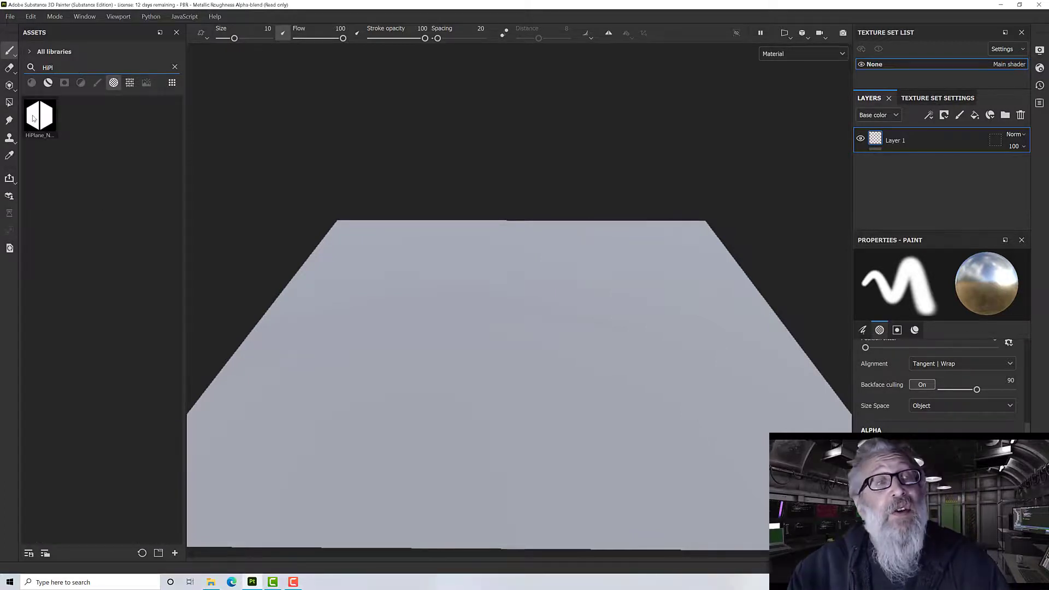
{"action": "left_click_drag", "start_coordinate": [39, 116], "coordinate": [655, 408]}
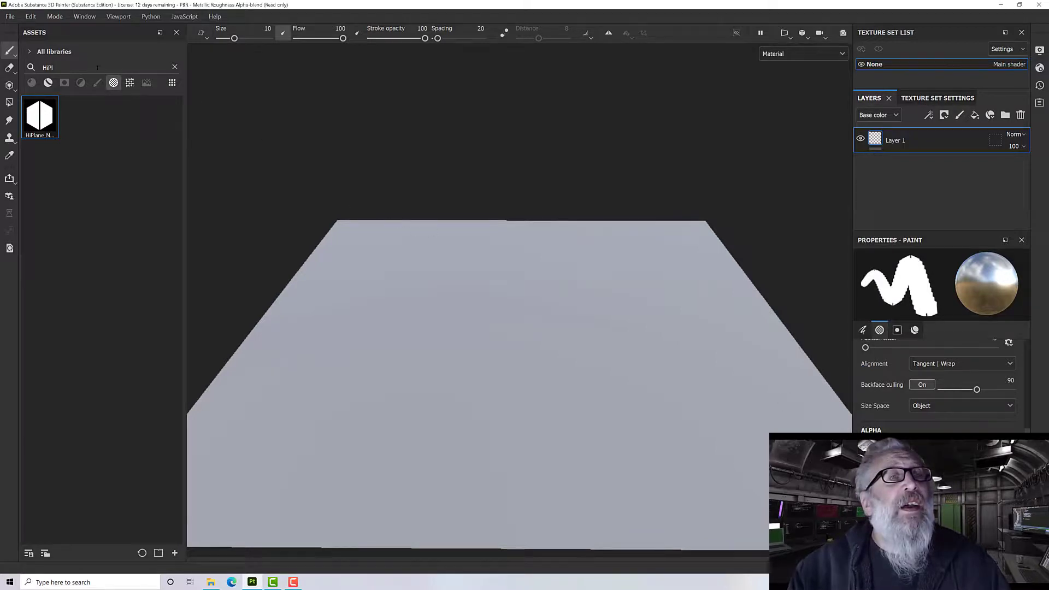
Clear the asset search and list the procedural textures
{"action": "left_click", "coordinate": [174, 68]}
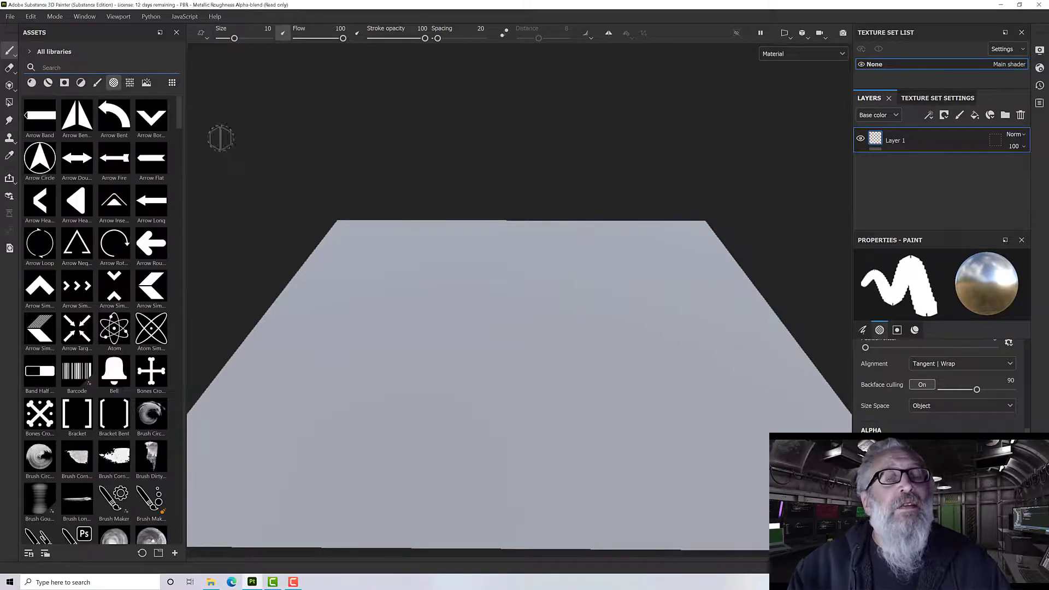
{"action": "scroll", "coordinate": [938, 383], "scroll_direction": "down", "scroll_amount": 5}
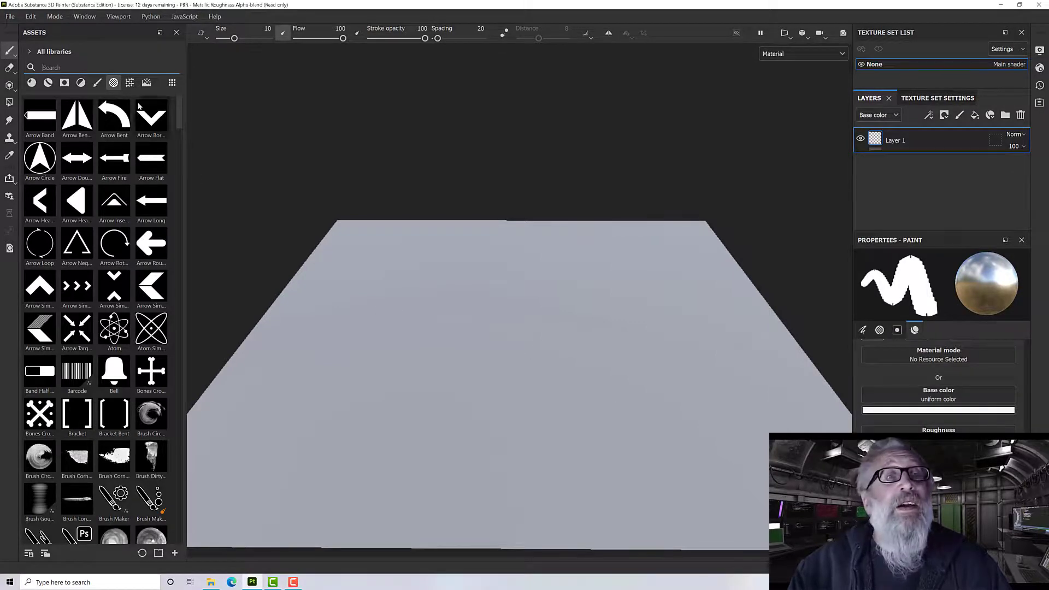
{"action": "left_click", "coordinate": [130, 82]}
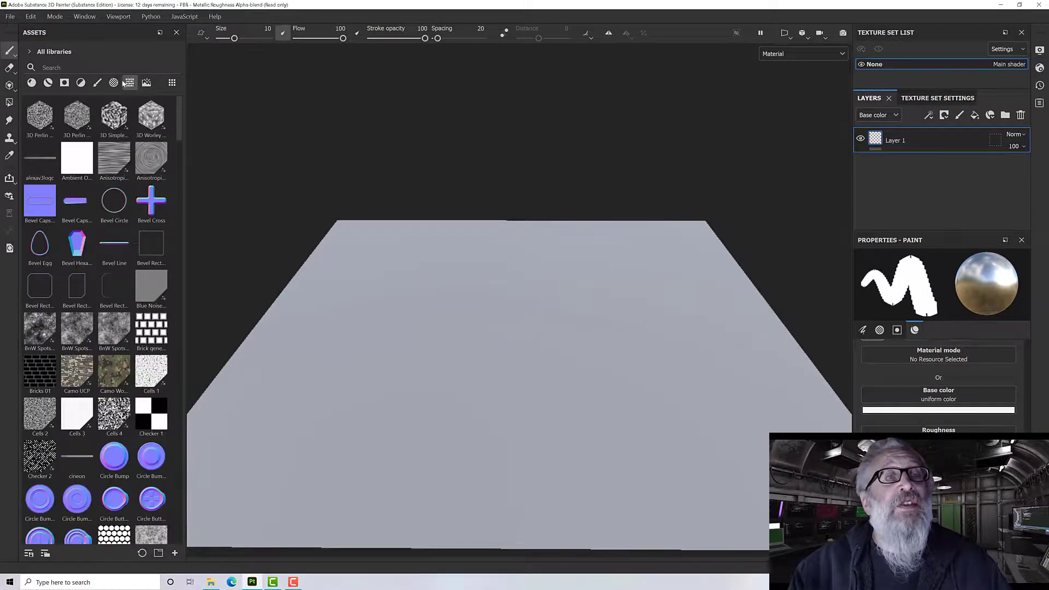
Put the 'hipl' HiPlane normal texture into the material's normal channel and set brush size to 100
{"action": "left_click", "coordinate": [98, 68]}
{"action": "type", "text": "hipl"}
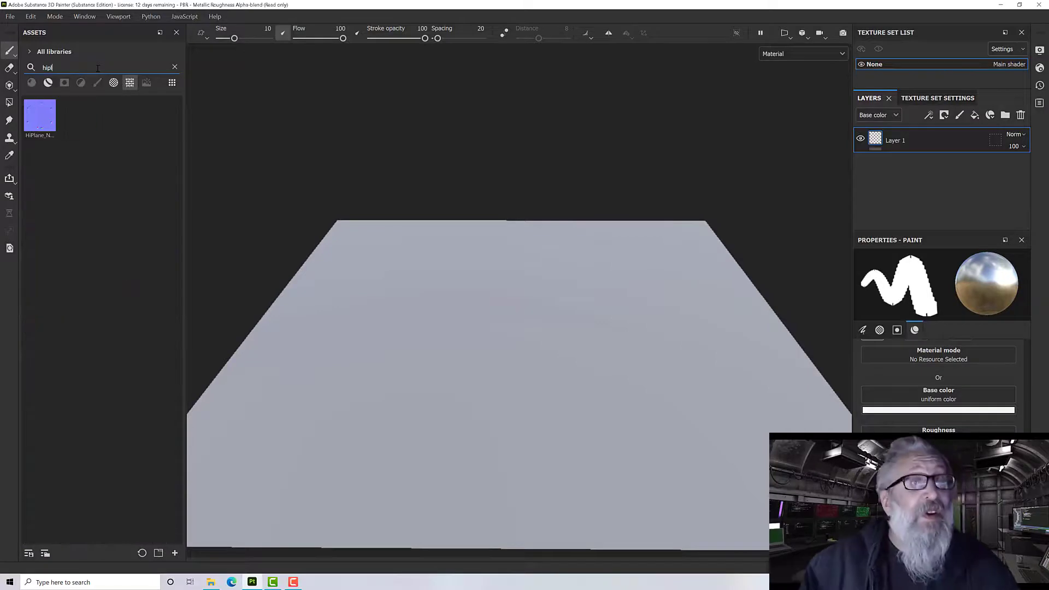
{"action": "left_click_drag", "start_coordinate": [41, 111], "coordinate": [928, 481]}
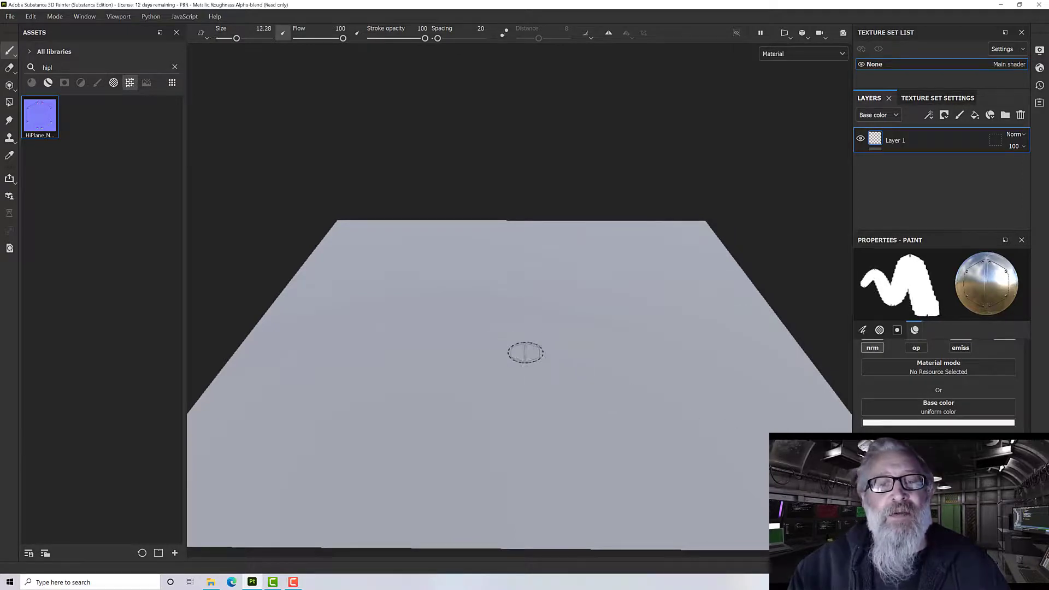
{"action": "right_click_drag", "start_coordinate": [525, 353], "coordinate": [596, 352], "text": "ctrl"}
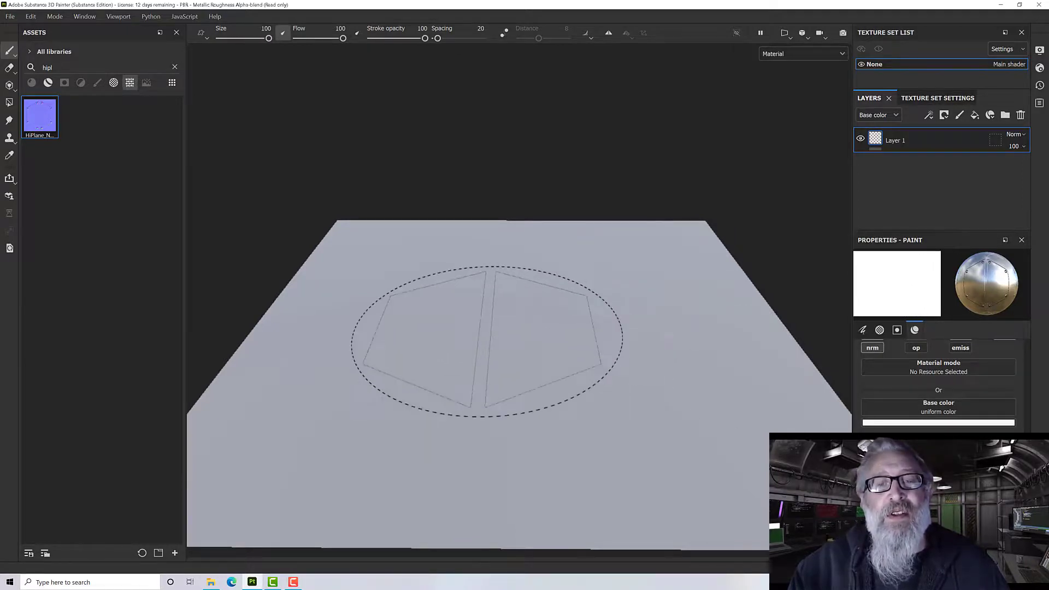
Stamp the large riveted hexagon plate on the plane and inspect it from several angles
{"action": "left_click", "coordinate": [506, 336]}
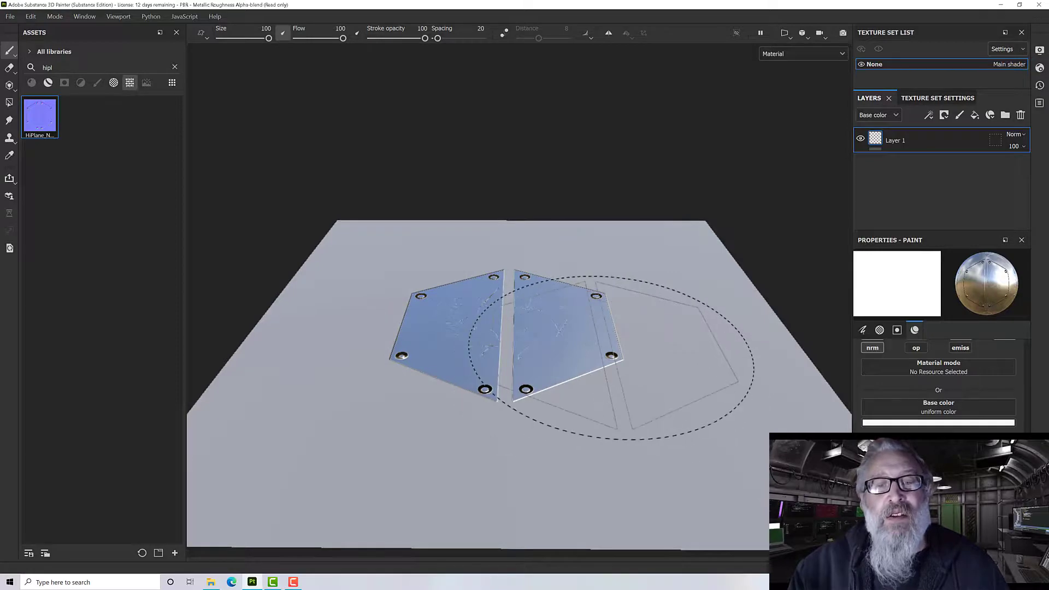
{"action": "mouse_move", "coordinate": [611, 358]}
{"action": "left_mouse_down", "text": "alt"}
{"action": "mouse_move", "coordinate": [604, 443]}
{"action": "mouse_move", "coordinate": [499, 445]}
{"action": "mouse_move", "coordinate": [506, 330]}
{"action": "left_mouse_up", "text": "alt"}
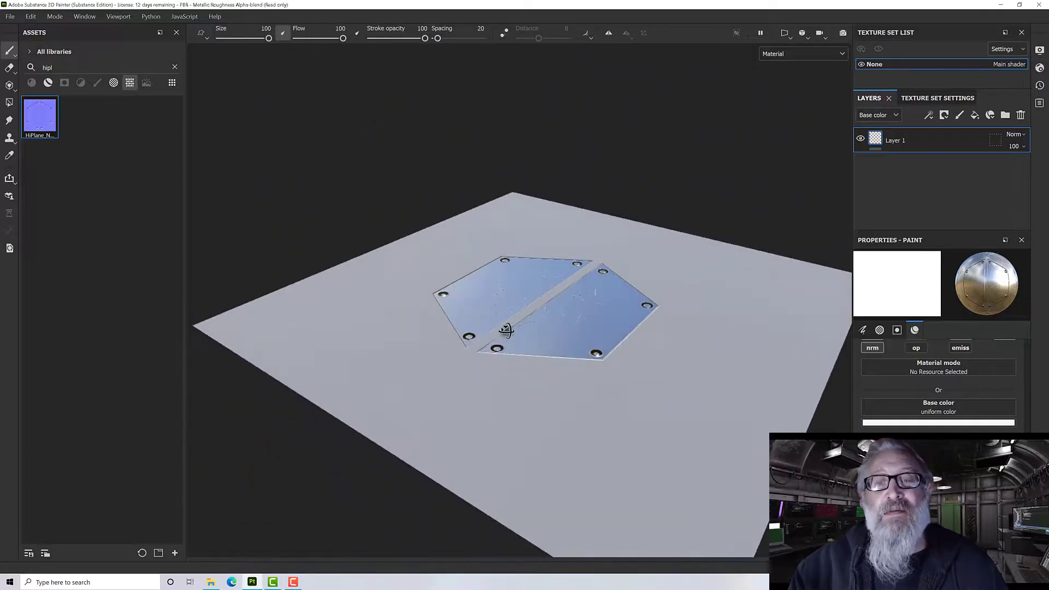
{"action": "scroll", "coordinate": [506, 330], "scroll_direction": "up", "scroll_amount": 6}
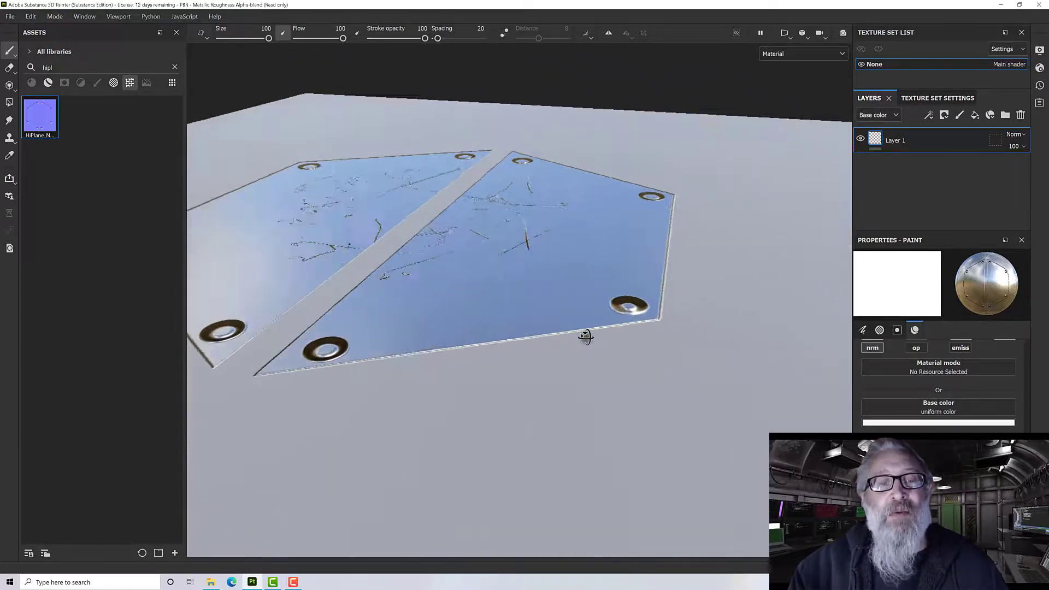
{"action": "left_click_drag", "start_coordinate": [586, 336], "coordinate": [728, 334], "text": "alt"}
{"action": "right_click_drag", "start_coordinate": [728, 335], "coordinate": [714, 415], "text": "alt"}
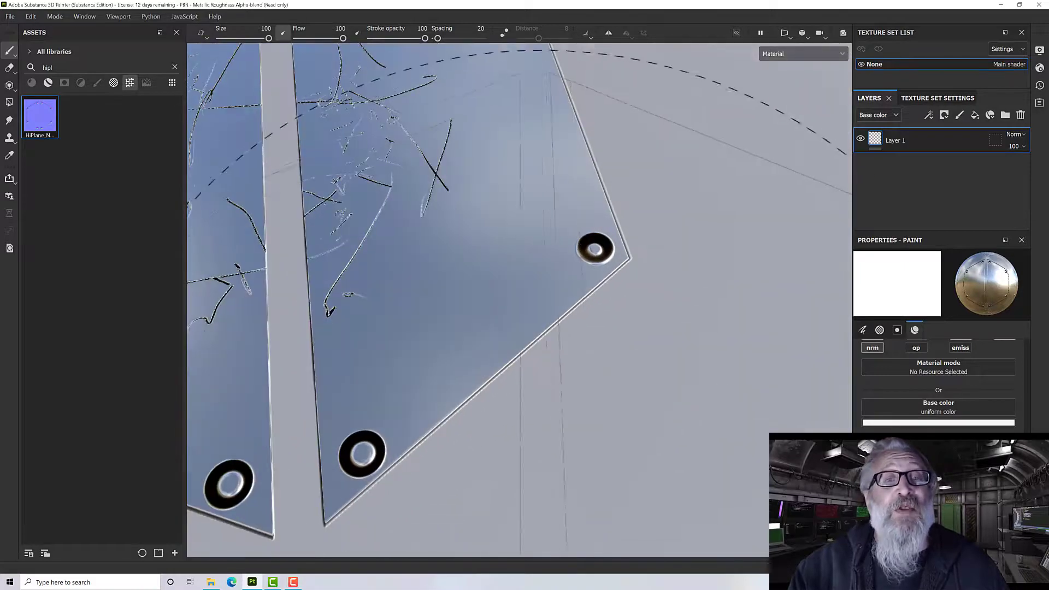
{"action": "key", "text": "f"}
{"action": "left_click_drag", "start_coordinate": [513, 377], "coordinate": [522, 394], "text": "alt"}
{"action": "scroll", "coordinate": [522, 394], "scroll_direction": "up", "scroll_amount": 3}
{"action": "middle_click_drag", "start_coordinate": [530, 402], "coordinate": [629, 443], "text": "alt"}
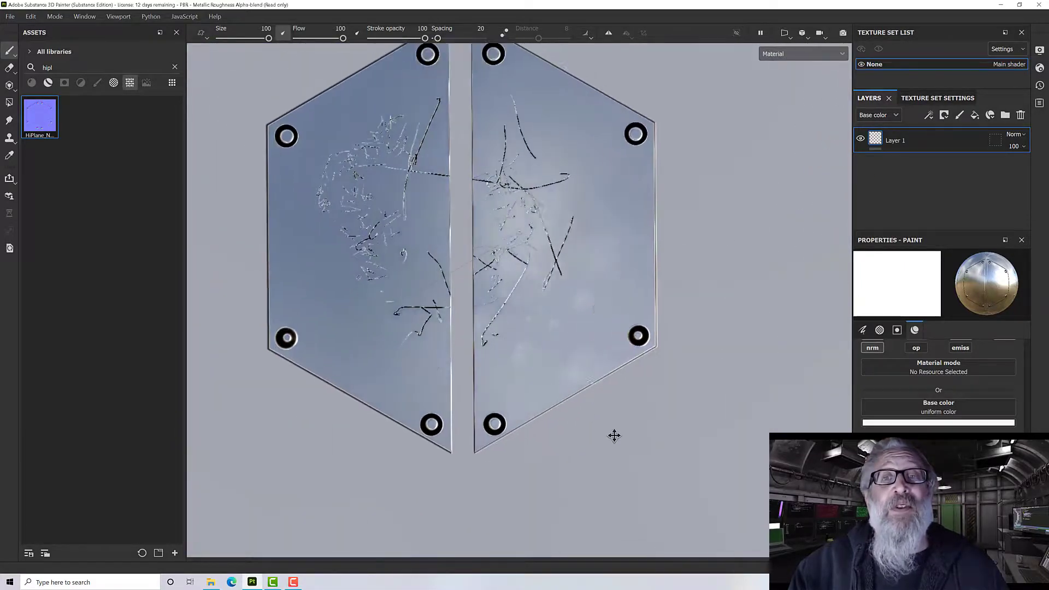
{"action": "scroll", "coordinate": [601, 328], "scroll_direction": "up", "scroll_amount": 2}
{"action": "scroll", "coordinate": [601, 377], "scroll_direction": "down", "scroll_amount": 3}
{"action": "mouse_move", "coordinate": [601, 377]}
{"action": "left_mouse_down", "text": "alt"}
{"action": "mouse_move", "coordinate": [589, 381]}
{"action": "mouse_move", "coordinate": [578, 297]}
{"action": "mouse_move", "coordinate": [627, 305]}
{"action": "mouse_move", "coordinate": [655, 296]}
{"action": "mouse_move", "coordinate": [667, 278]}
{"action": "mouse_move", "coordinate": [650, 288]}
{"action": "mouse_move", "coordinate": [663, 335]}
{"action": "left_mouse_up", "text": "alt"}
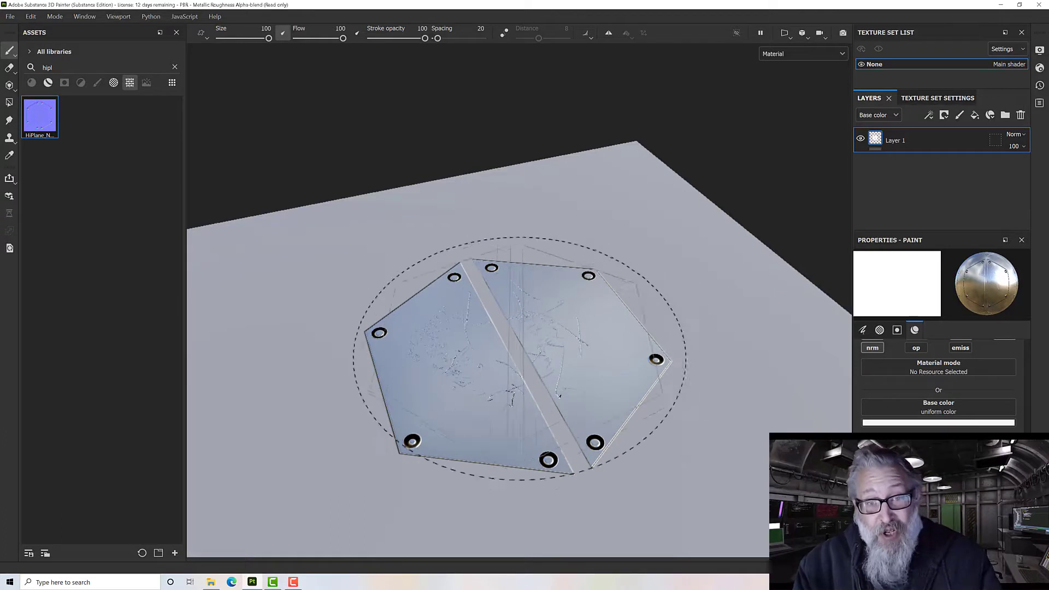
Shrink the brush to 31.15, then 10.12, and view the whole plane from above
{"action": "scroll", "coordinate": [567, 363], "scroll_direction": "down", "scroll_amount": 2}
{"action": "scroll", "coordinate": [568, 362], "scroll_direction": "down", "scroll_amount": 2}
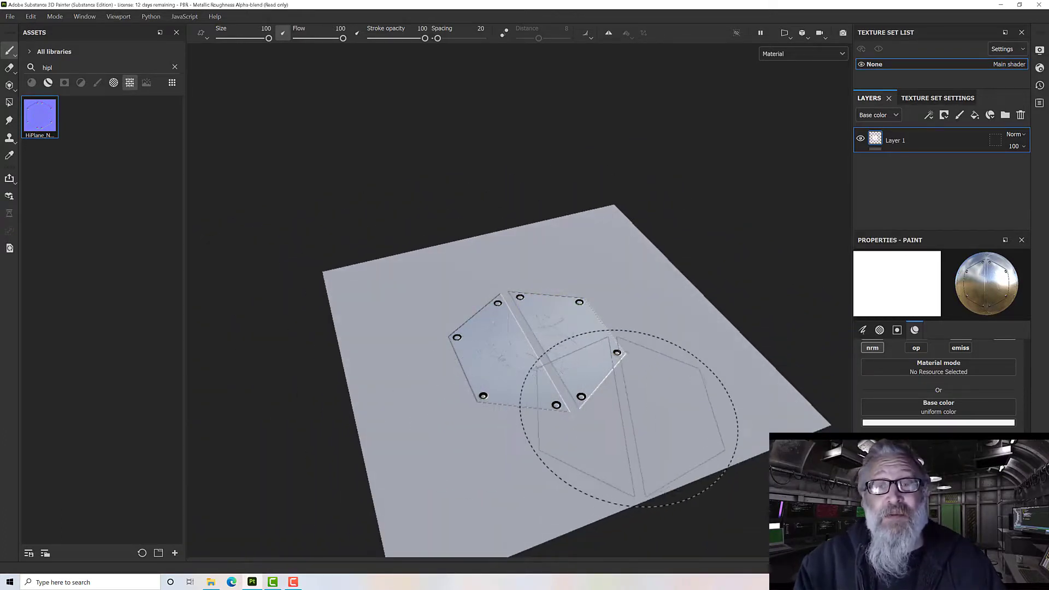
{"action": "right_click_drag", "start_coordinate": [608, 461], "coordinate": [627, 408], "text": "ctrl"}
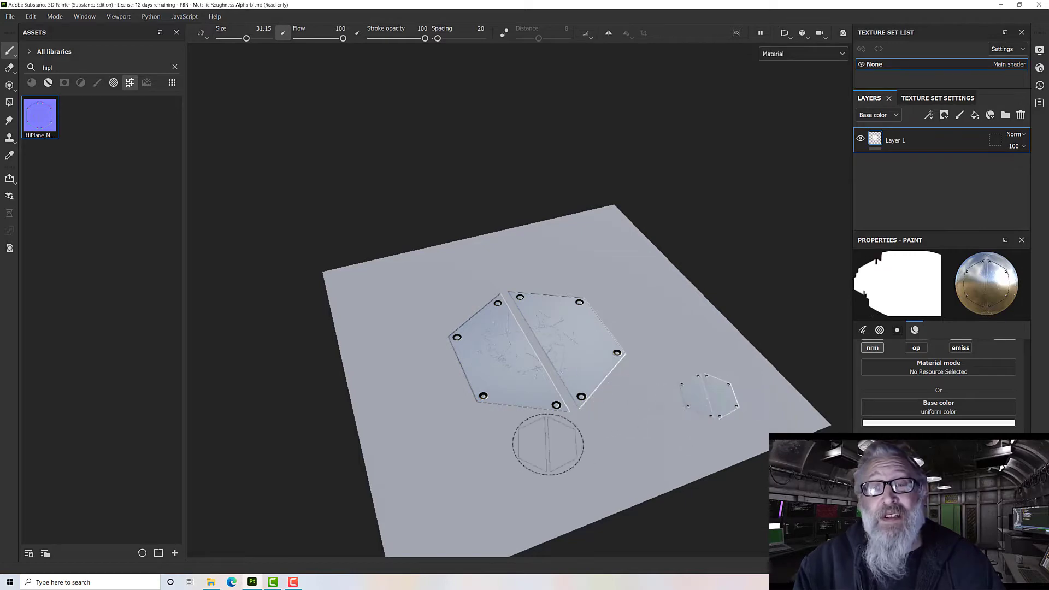
{"action": "right_click_drag", "start_coordinate": [541, 441], "coordinate": [524, 442], "text": "ctrl"}
{"action": "scroll", "coordinate": [575, 438], "scroll_direction": "up", "scroll_amount": 8}
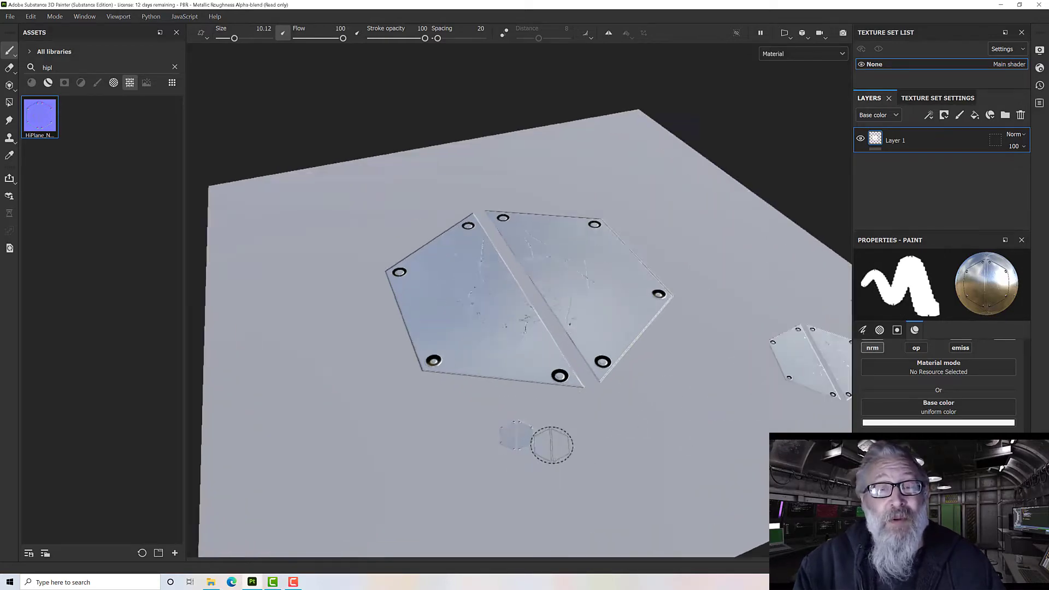
{"action": "scroll", "coordinate": [527, 437], "scroll_direction": "down", "scroll_amount": 4}
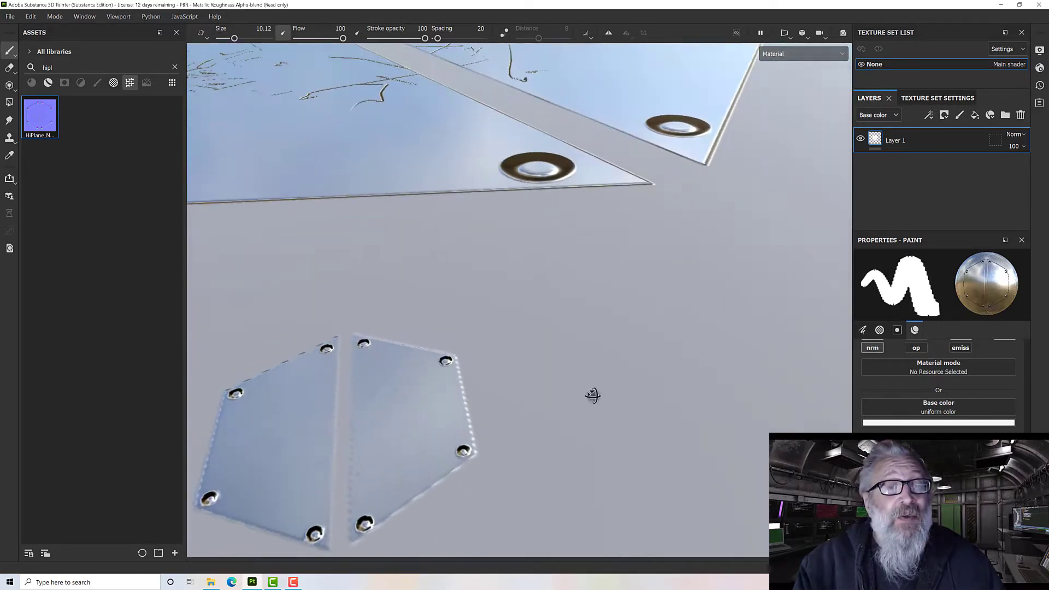
{"action": "mouse_move", "coordinate": [592, 393]}
{"action": "left_mouse_down", "text": "alt"}
{"action": "mouse_move", "coordinate": [657, 361]}
{"action": "mouse_move", "coordinate": [499, 443]}
{"action": "mouse_move", "coordinate": [545, 415]}
{"action": "mouse_move", "coordinate": [543, 464]}
{"action": "left_mouse_up", "text": "alt"}
{"action": "scroll", "coordinate": [498, 444], "scroll_direction": "down", "scroll_amount": 5}
{"action": "middle_click_drag", "start_coordinate": [543, 464], "coordinate": [500, 442], "text": "alt"}
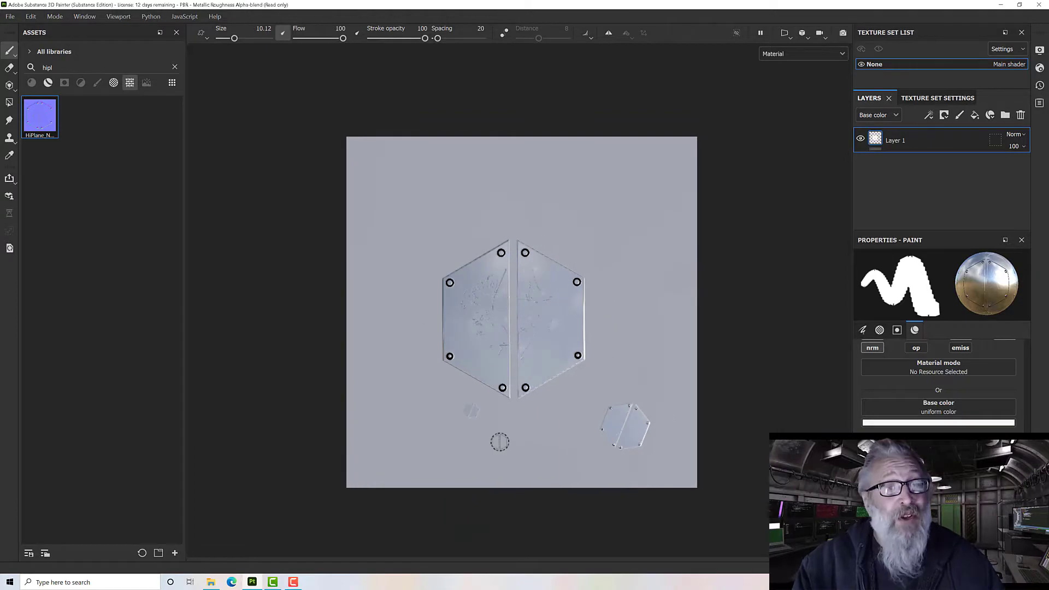